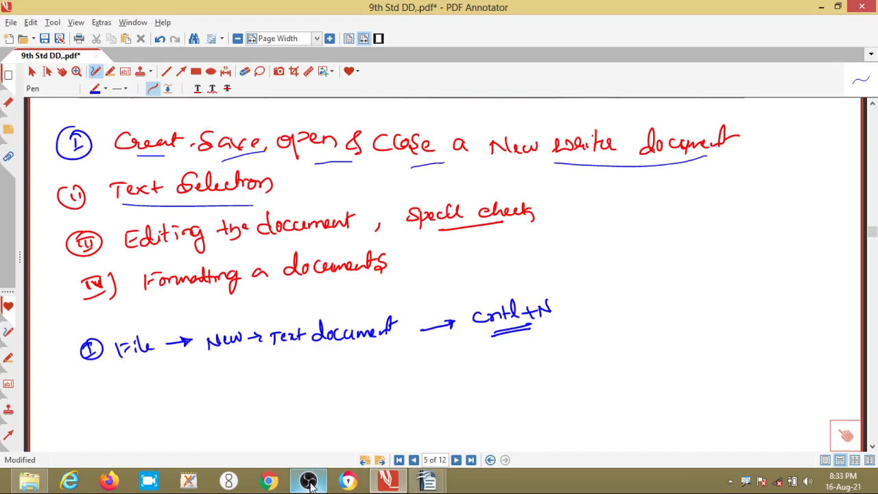
{"action": "left_click_drag", "start_coordinate": [429, 262], "coordinate": [475, 247]}
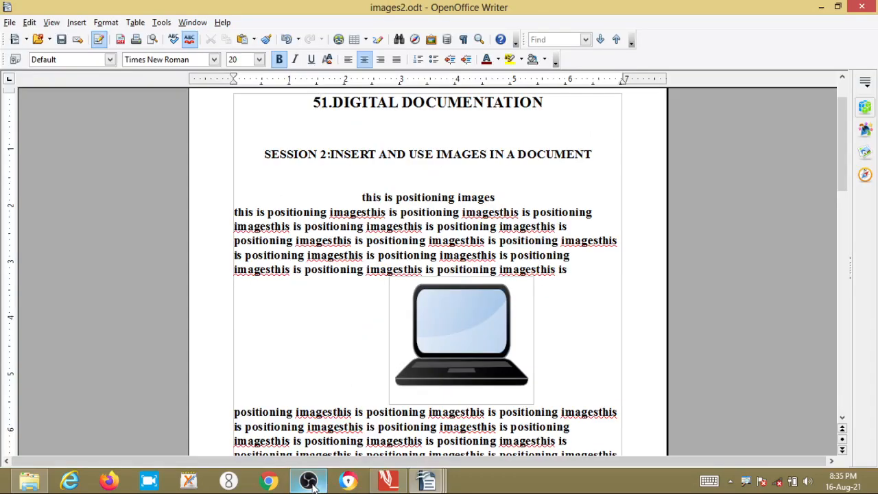
- Delete the stray 5 in front of the document title and look over the available editing commands
{"action": "key", "text": "BackSpace"}
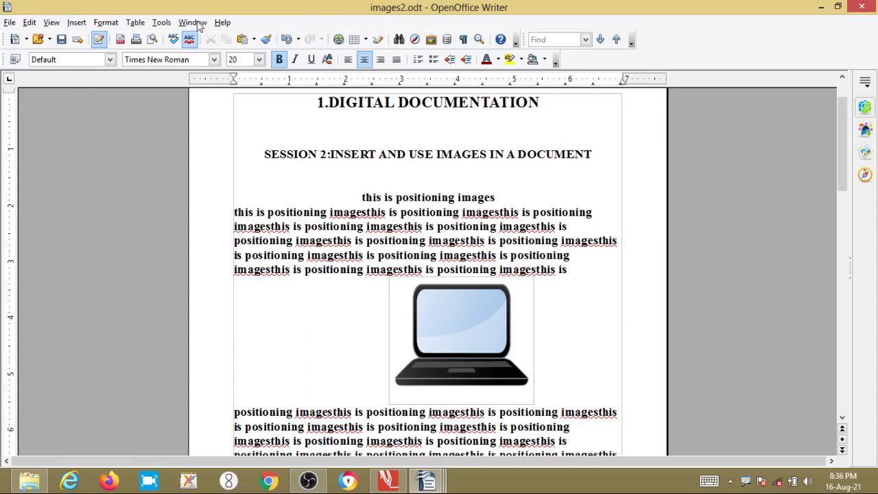
{"action": "left_click", "coordinate": [11, 23]}
{"action": "left_click", "coordinate": [10, 23]}
{"action": "left_click", "coordinate": [31, 22]}
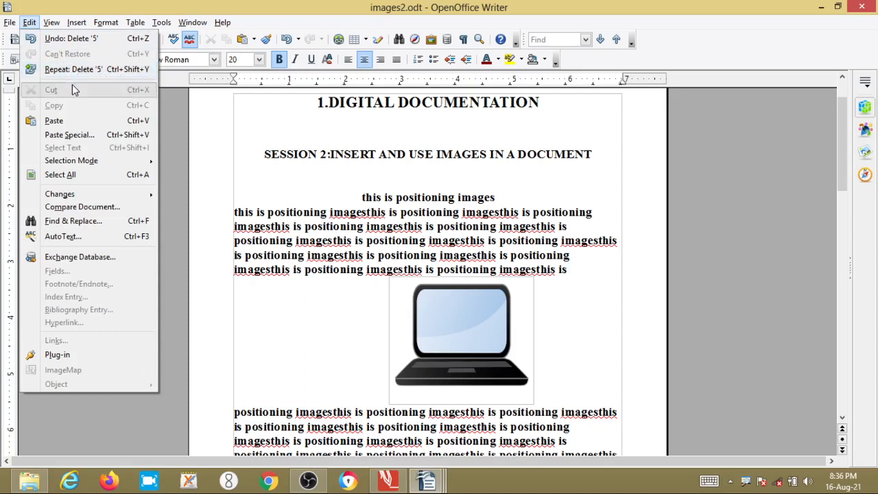
{"action": "left_click", "coordinate": [175, 144]}
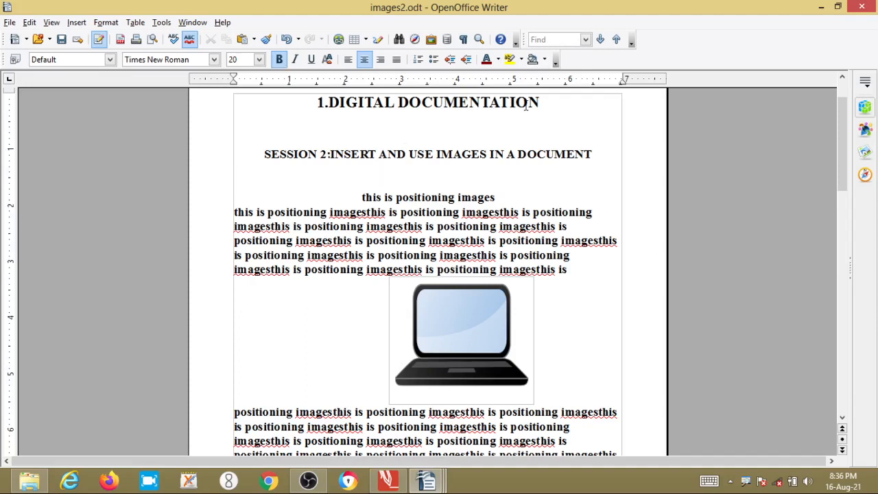
- Delete the word DOCUMENTATION from the title and undo the deletion
{"action": "left_click_drag", "start_coordinate": [542, 104], "coordinate": [398, 104]}
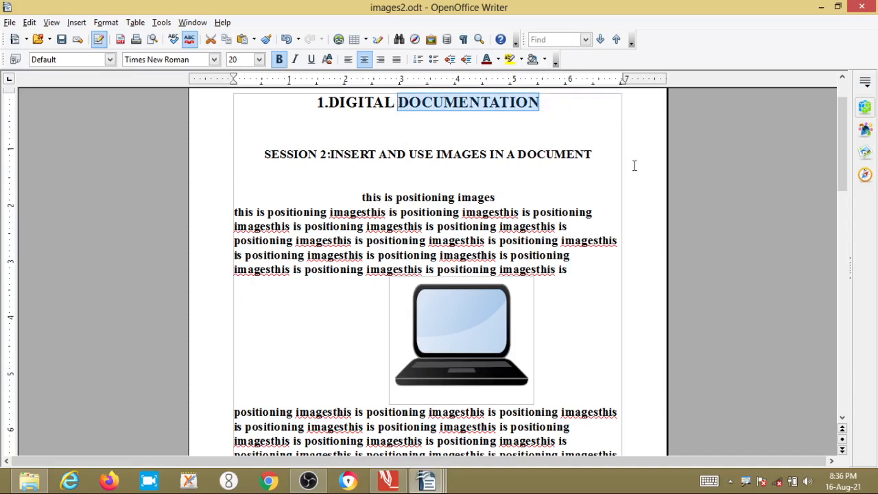
{"action": "key", "text": "Delete"}
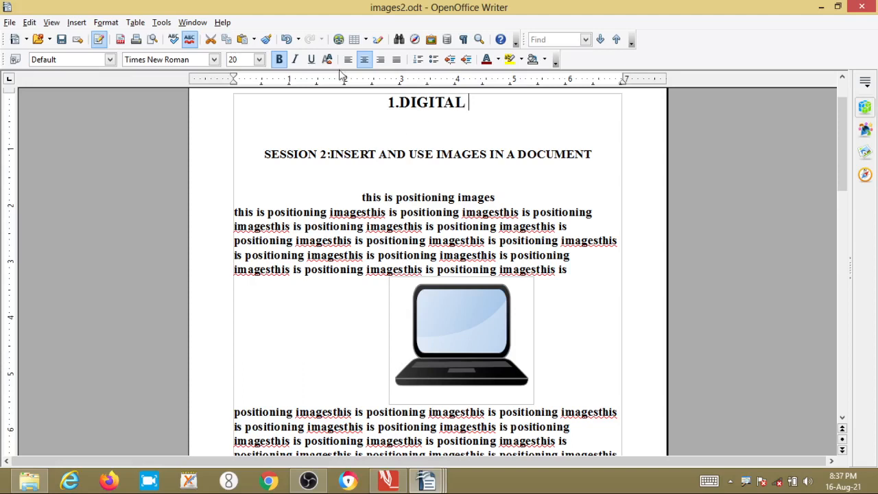
{"action": "left_click", "coordinate": [288, 41]}
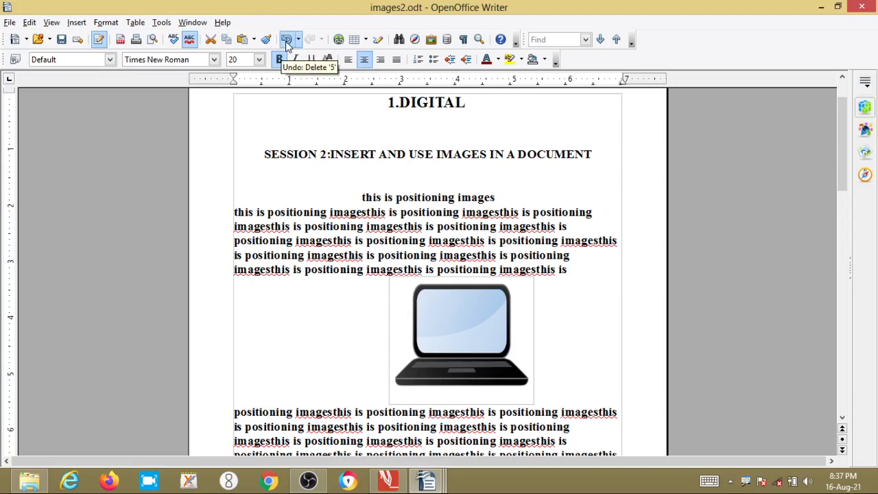
{"action": "left_click", "coordinate": [287, 41]}
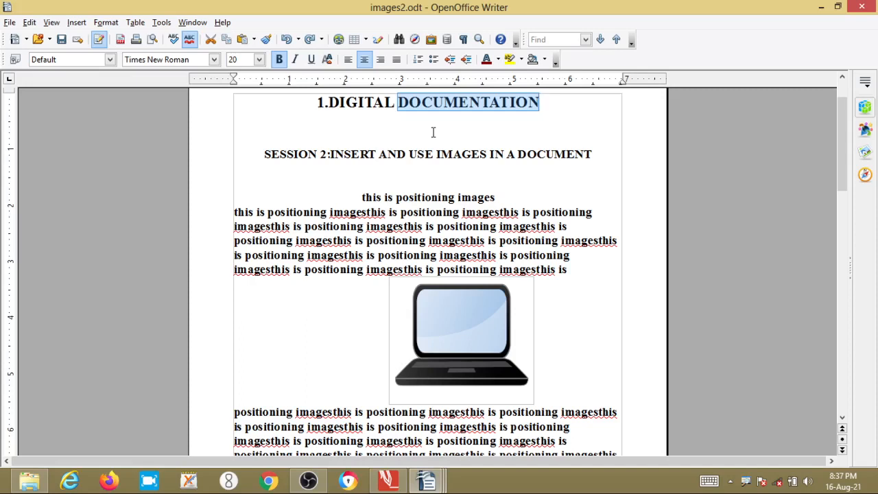
- Redo and undo the deletion of DOCUMENTATION, and repeat deleting and restoring the word once more
{"action": "left_click", "coordinate": [310, 42]}
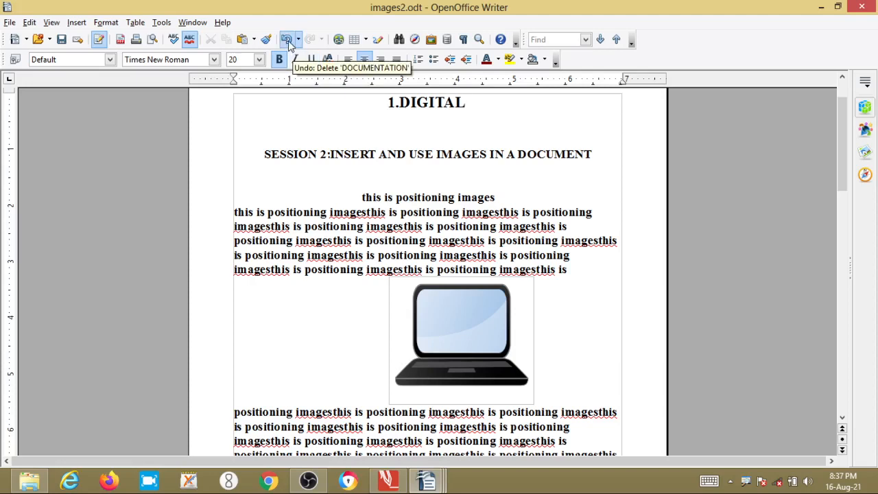
{"action": "left_click", "coordinate": [289, 41]}
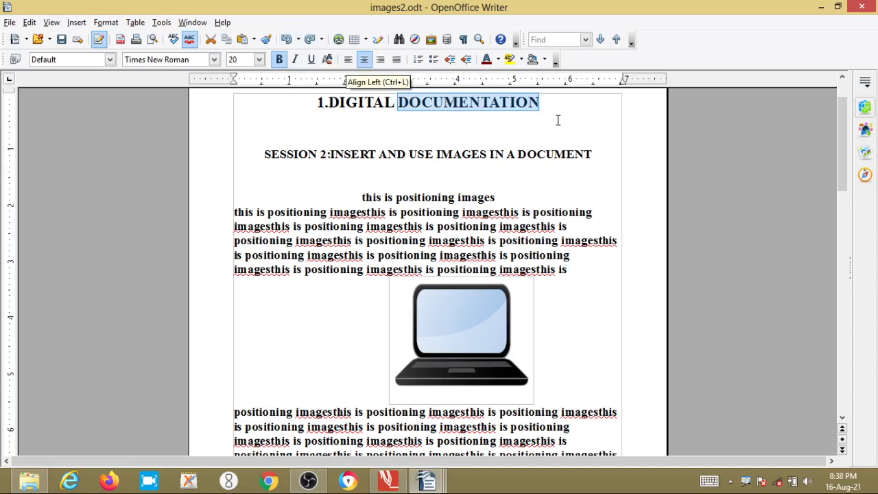
{"action": "key", "text": "Delete"}
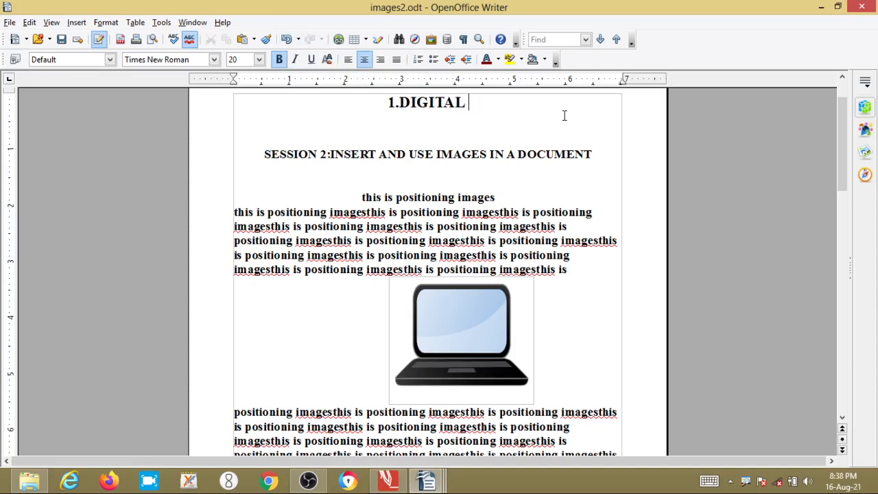
{"action": "left_click", "coordinate": [288, 40]}
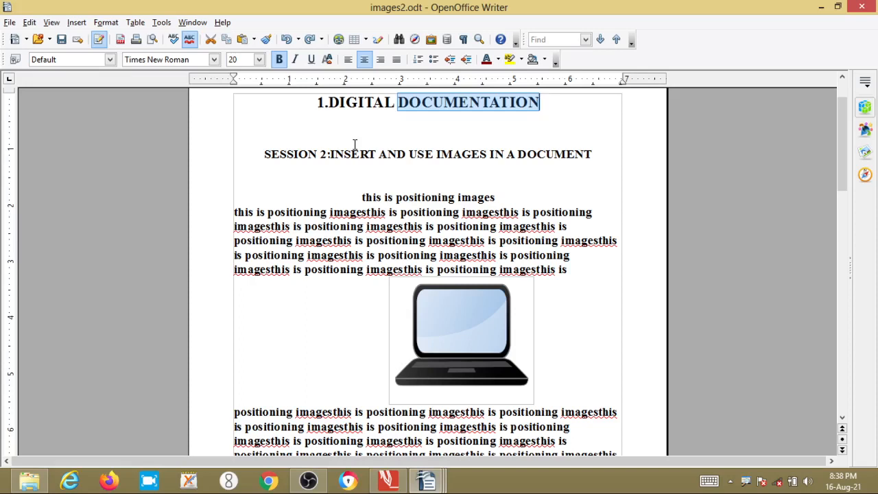
{"action": "left_click", "coordinate": [525, 108]}
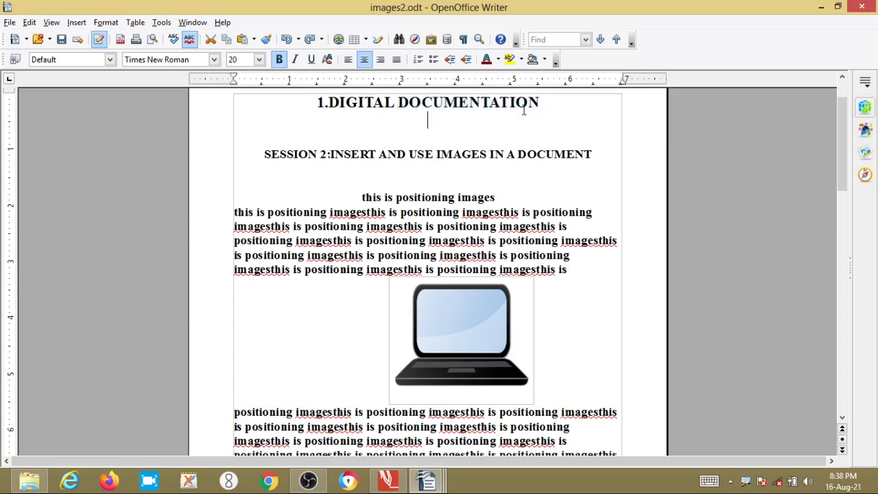
- Insert an empty paragraph above the text at the start of the second page
{"action": "left_click_drag", "start_coordinate": [542, 103], "coordinate": [281, 103]}
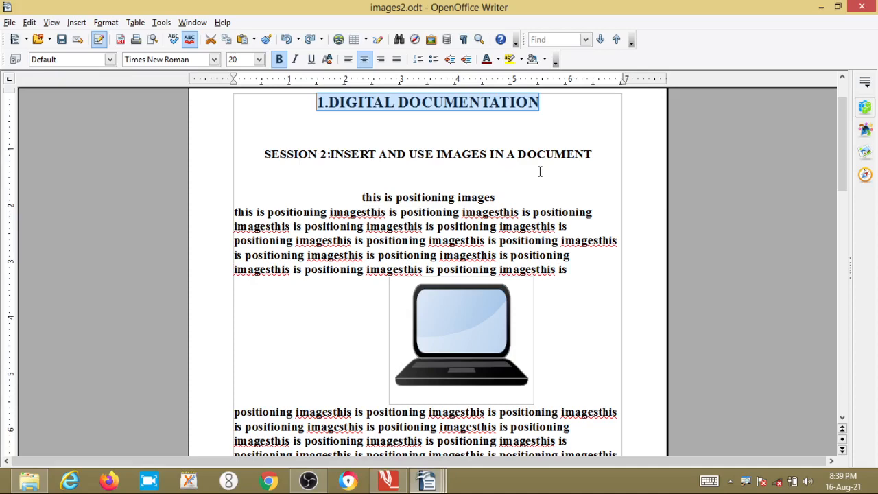
{"action": "scroll", "coordinate": [540, 171], "scroll_direction": "down", "scroll_amount": 10}
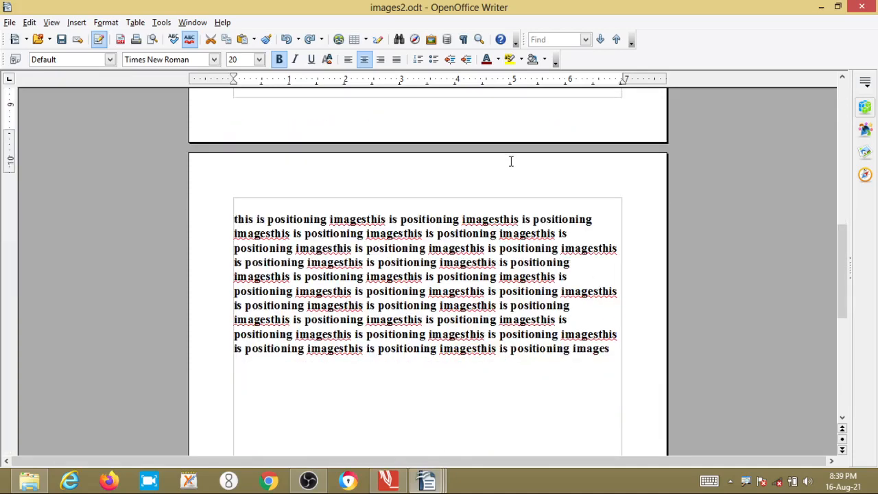
{"action": "left_click", "coordinate": [260, 210]}
{"action": "key", "text": "Down"}
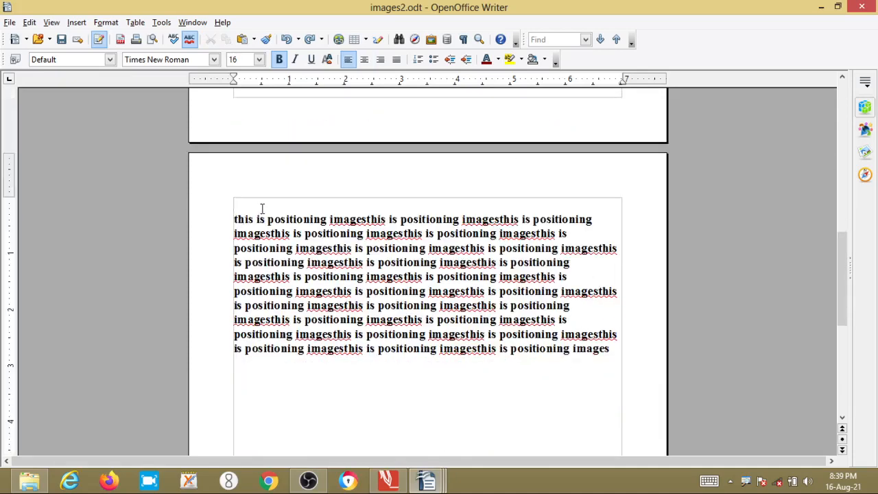
{"action": "key", "text": "Return"}
{"action": "scroll", "coordinate": [492, 188], "scroll_direction": "up", "scroll_amount": 10}
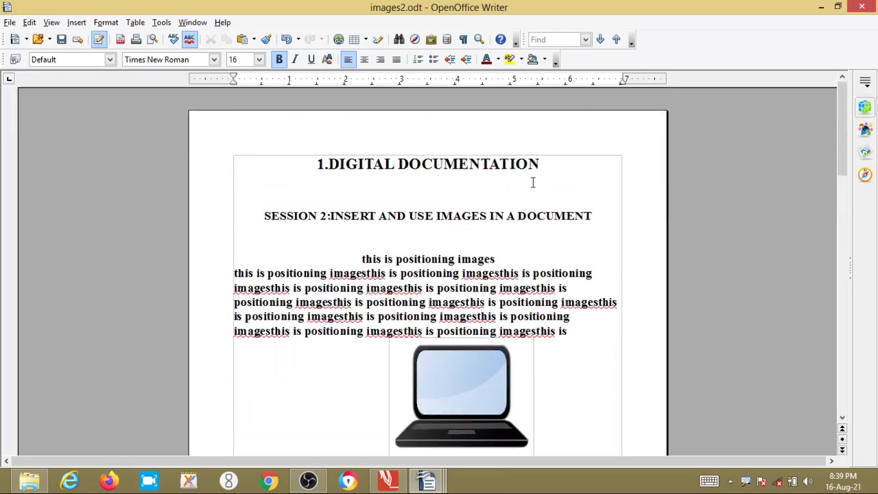
- Select the words DIGITAL DOCUMENTATION in the title, extend a fresh selection to the whole title line, and clear it
{"action": "scroll", "coordinate": [527, 233], "scroll_direction": "down", "scroll_amount": 5}
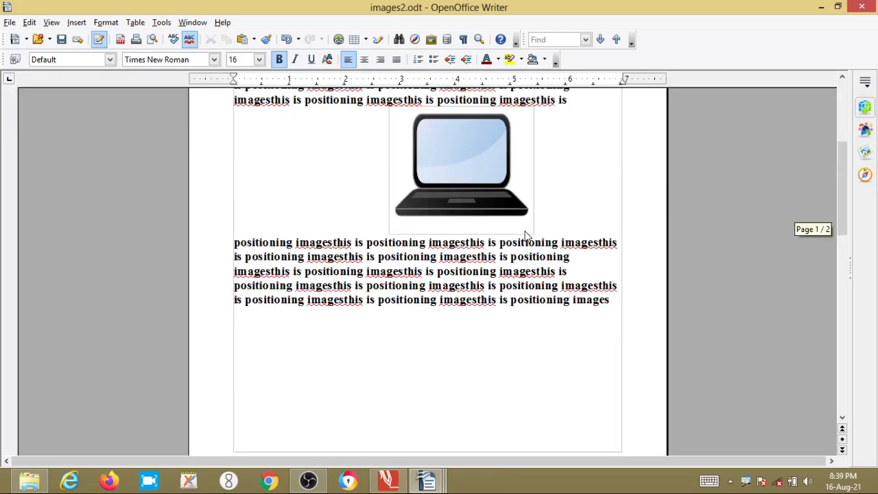
{"action": "scroll", "coordinate": [527, 233], "scroll_direction": "down", "scroll_amount": 5}
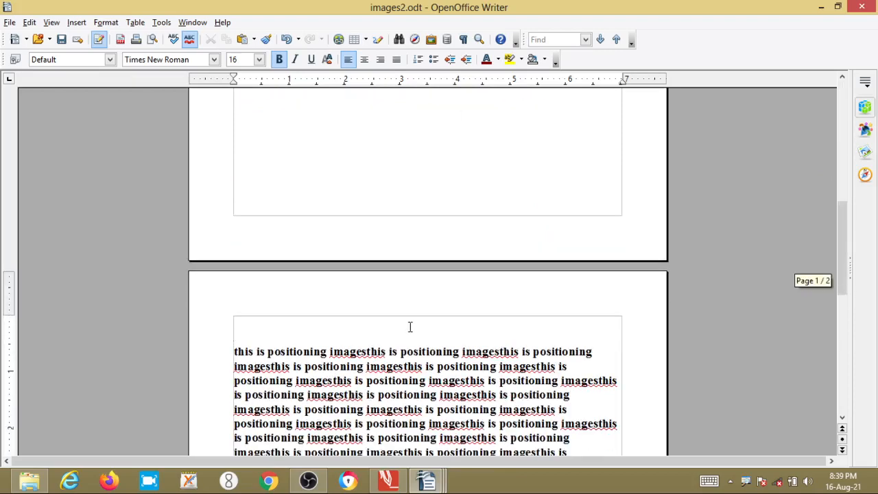
{"action": "scroll", "coordinate": [411, 327], "scroll_direction": "down", "scroll_amount": 5}
{"action": "scroll", "coordinate": [389, 313], "scroll_direction": "up", "scroll_amount": 15}
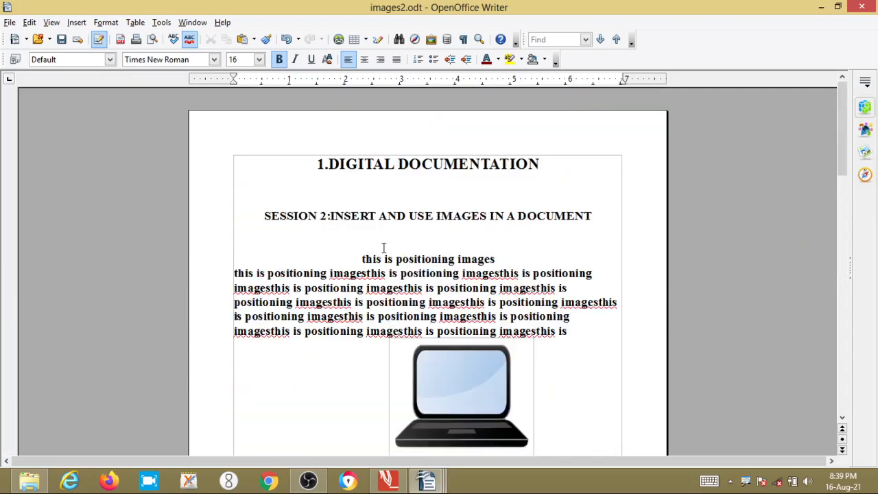
{"action": "left_click", "coordinate": [541, 163]}
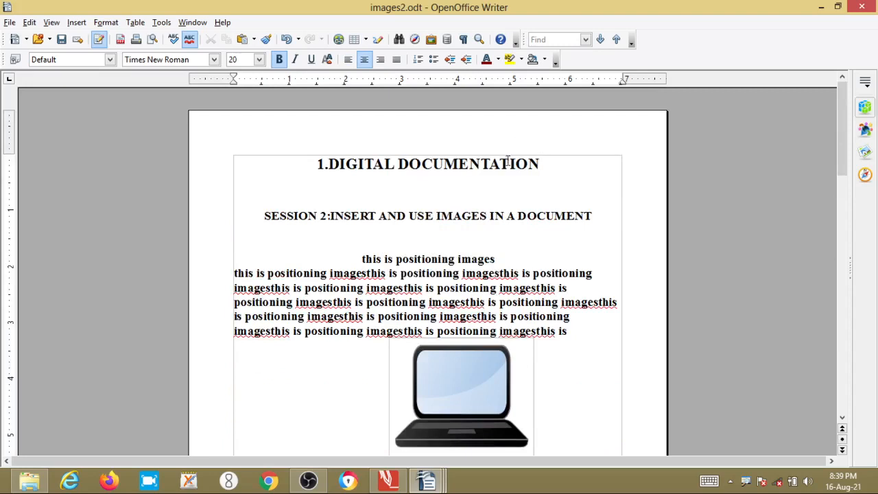
{"action": "key", "text": "ctrl+shift+Left"}
{"action": "key", "text": "ctrl+shift+Left"}
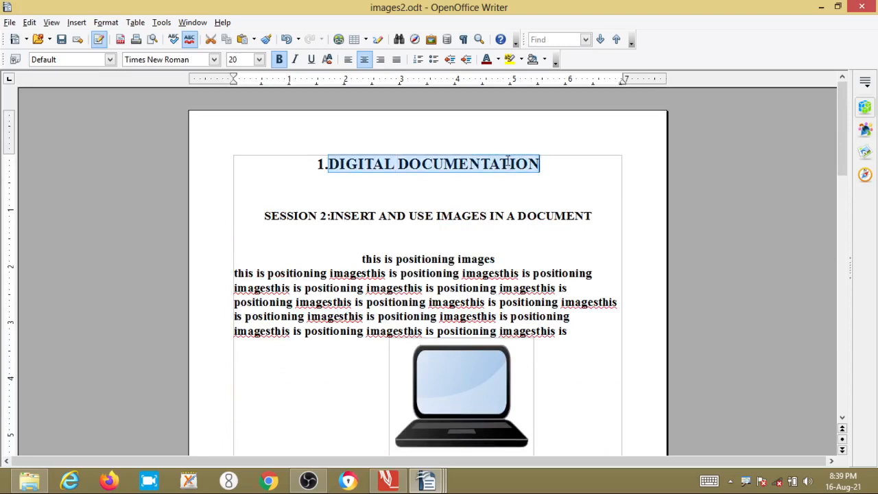
{"action": "left_click", "coordinate": [547, 165]}
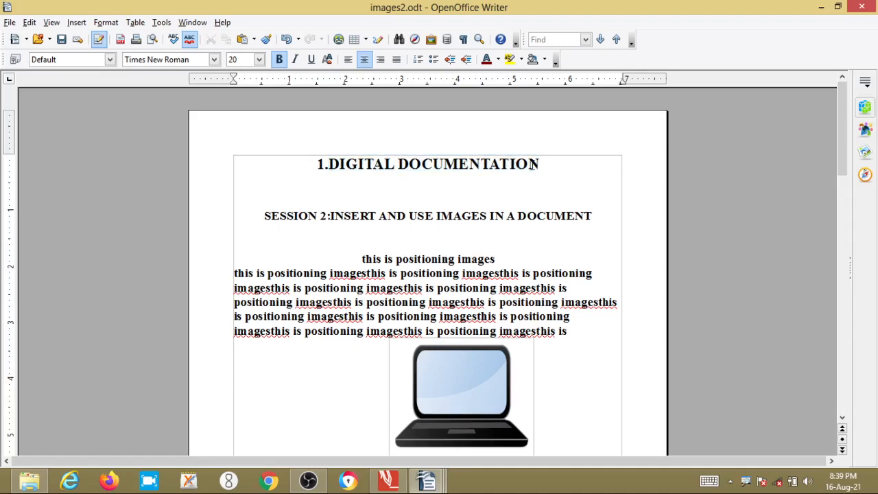
{"action": "key", "text": "shift+Home"}
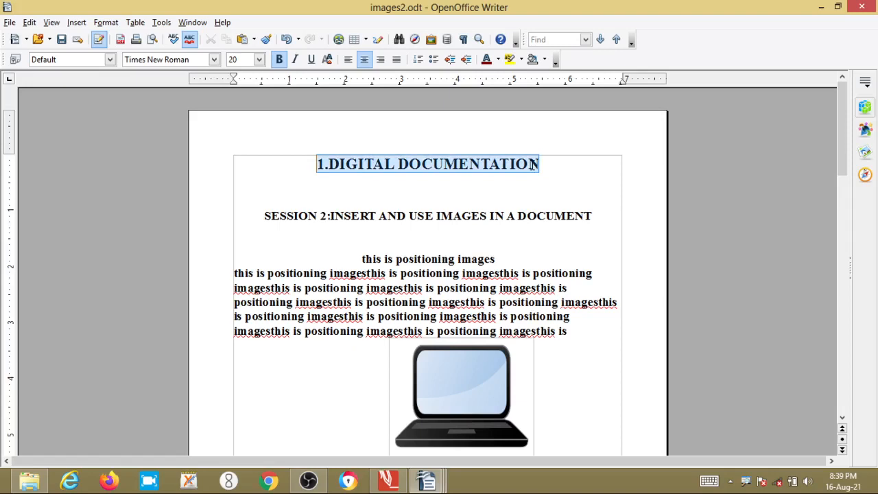
{"action": "left_click", "coordinate": [549, 165]}
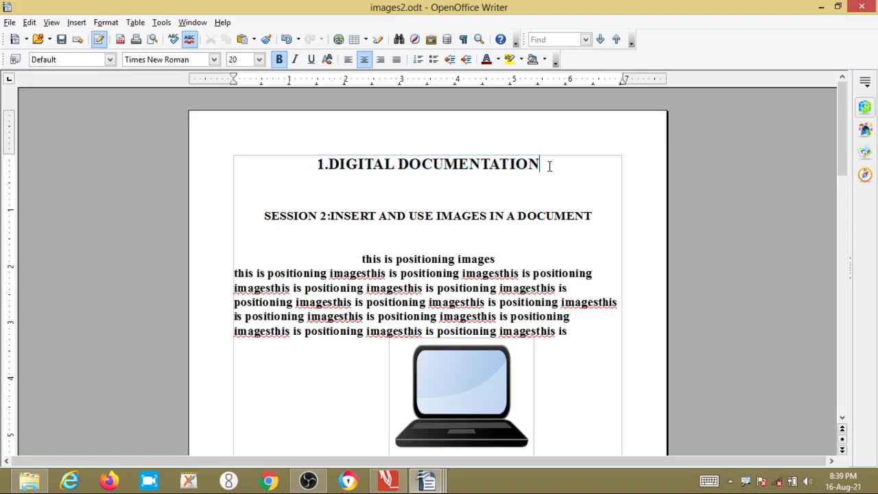
- Copy the whole title line "1.DIGITAL DOCUMENTATION" to the clipboard
{"action": "left_click_drag", "start_coordinate": [549, 165], "coordinate": [316, 152]}
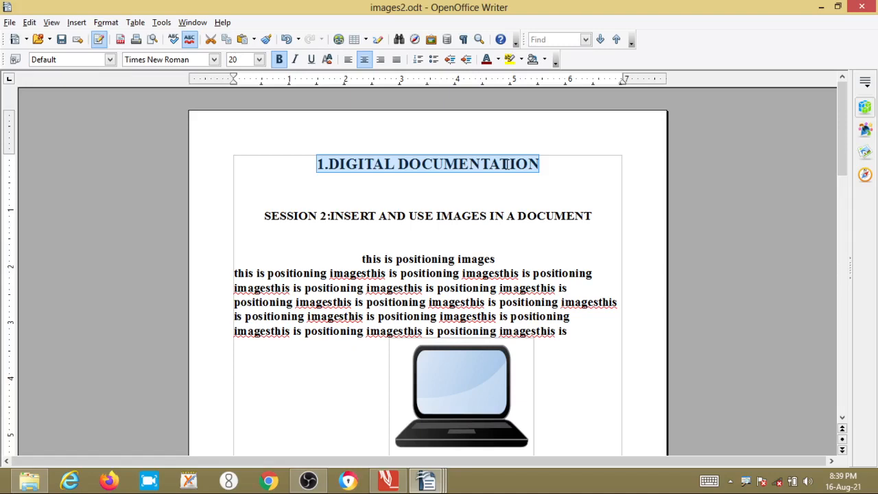
{"action": "right_click", "coordinate": [452, 166]}
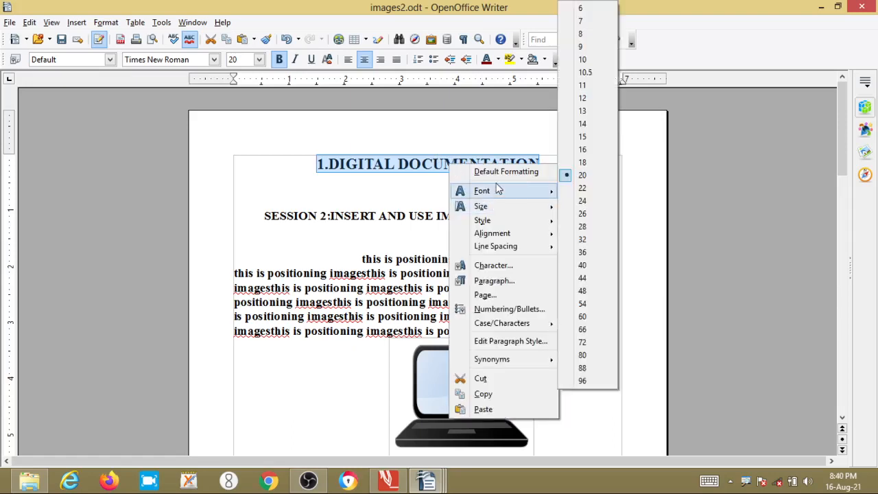
{"action": "left_click", "coordinate": [489, 398]}
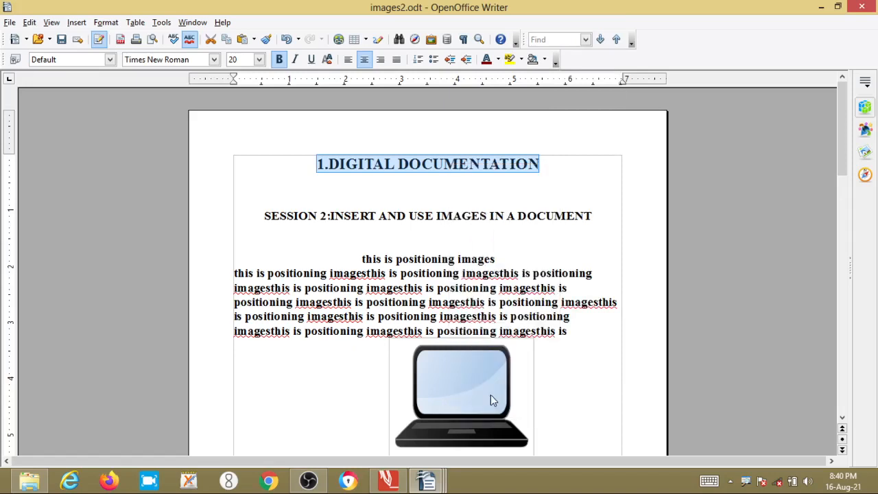
{"action": "left_click", "coordinate": [570, 181]}
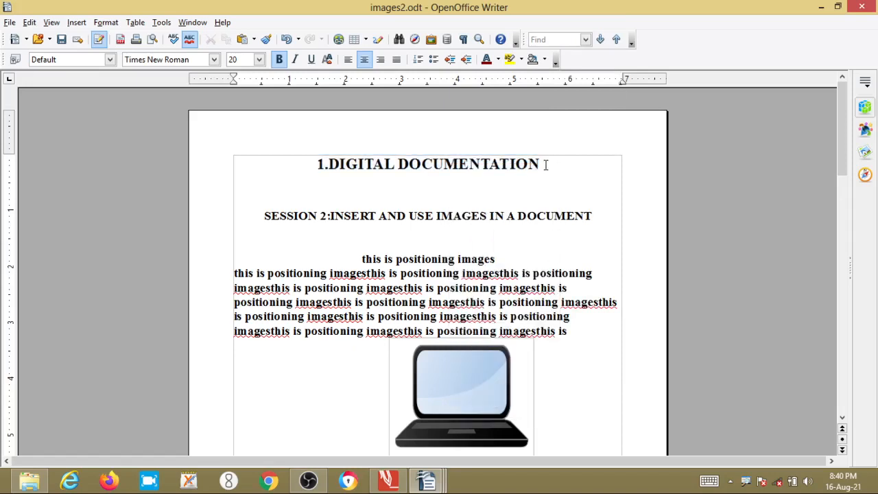
{"action": "left_click", "coordinate": [546, 165]}
{"action": "key", "text": "ctrl+shift+Left"}
{"action": "key", "text": "ctrl+shift+Left"}
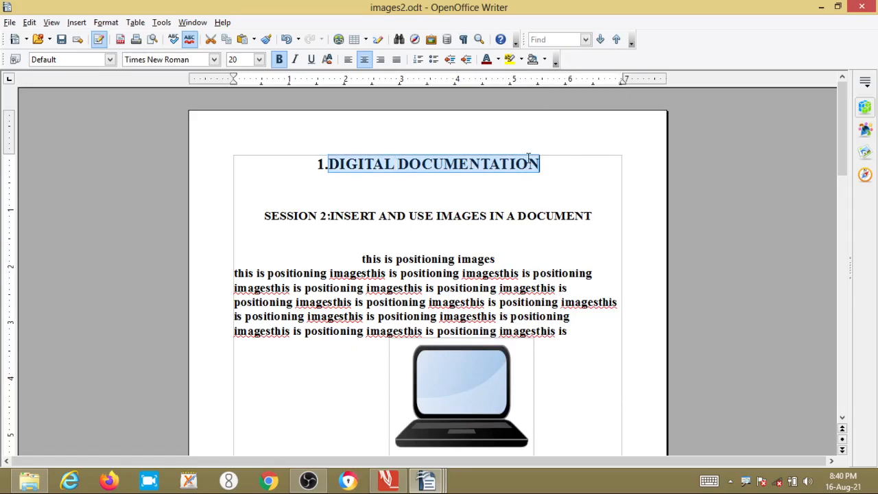
{"action": "left_click_drag", "start_coordinate": [546, 164], "coordinate": [166, 116]}
{"action": "left_click", "coordinate": [266, 191]}
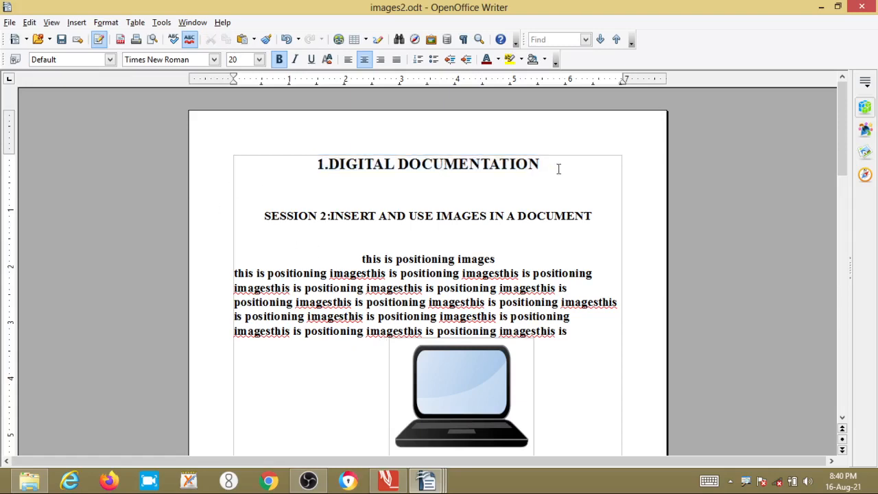
- Reselect the complete "1.DIGITAL DOCUMENTATION" title at the start of the first page and copy it again
{"action": "left_click_drag", "start_coordinate": [560, 168], "coordinate": [441, 147]}
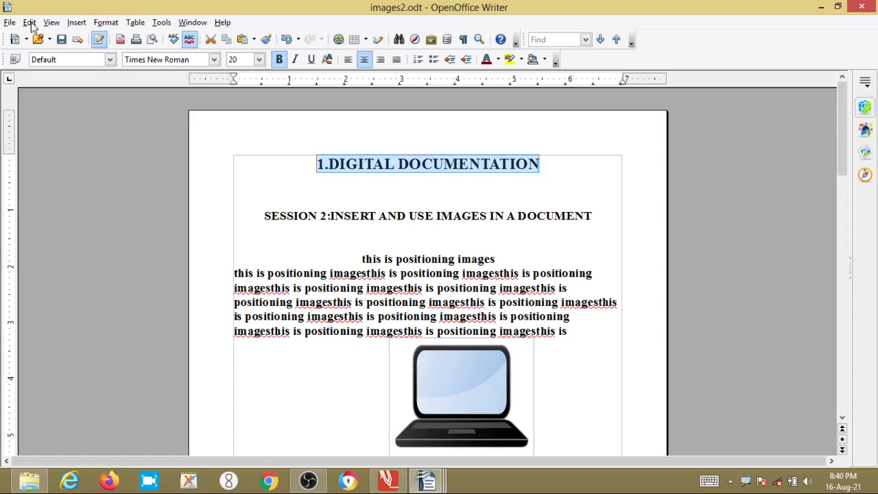
{"action": "left_click", "coordinate": [30, 22]}
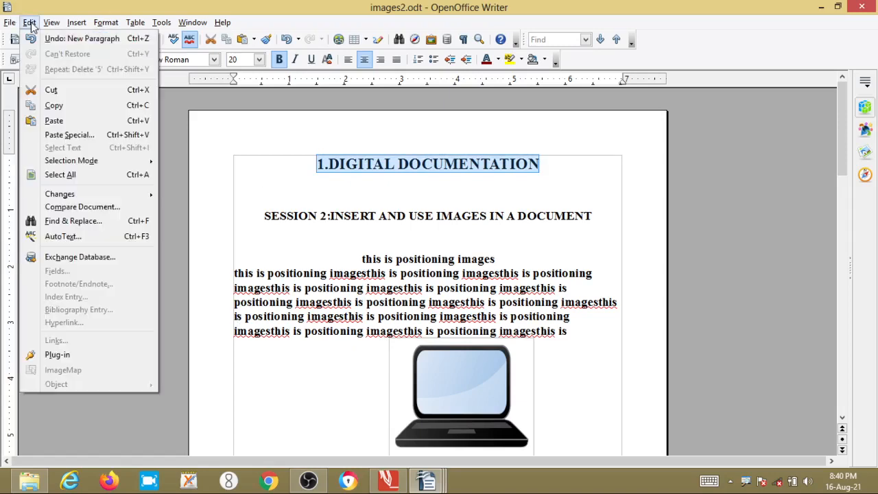
{"action": "left_click", "coordinate": [54, 106]}
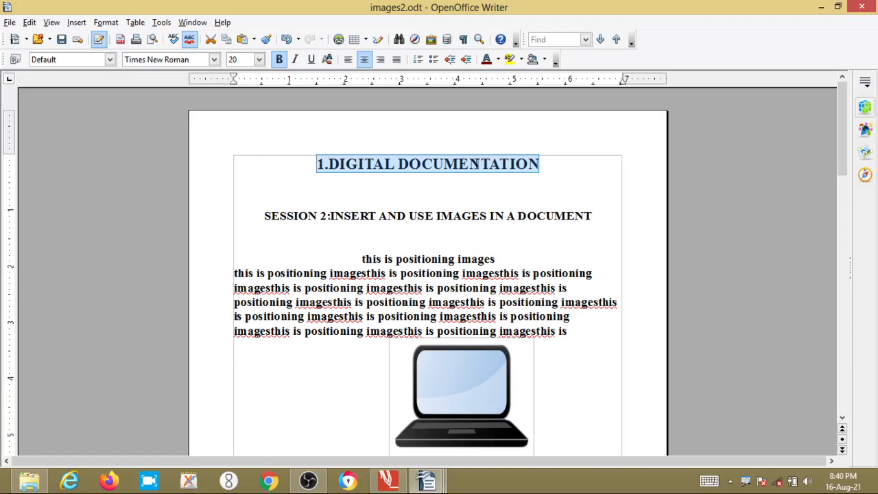
{"action": "scroll", "coordinate": [474, 164], "scroll_direction": "down", "scroll_amount": 3}
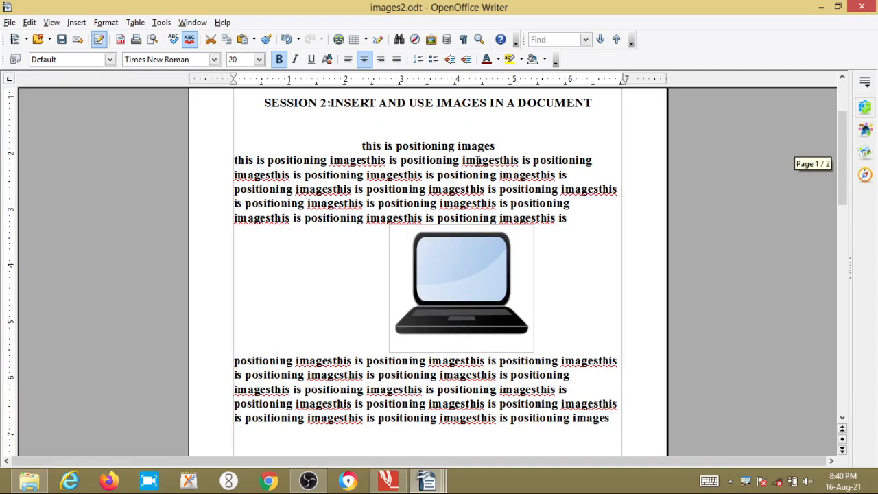
- Add several empty paragraphs below the body text at the end of the second page
{"action": "scroll", "coordinate": [478, 159], "scroll_direction": "down", "scroll_amount": 10}
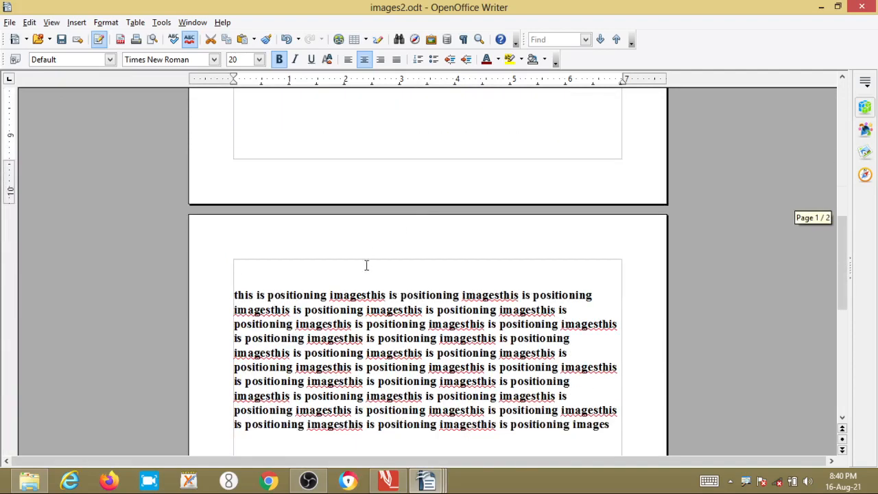
{"action": "left_click", "coordinate": [373, 261]}
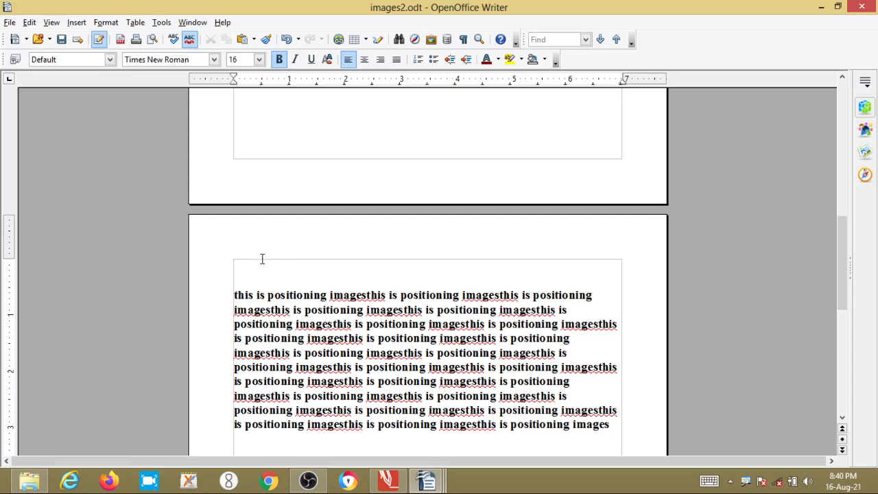
{"action": "double_click", "coordinate": [269, 295]}
{"action": "left_click", "coordinate": [269, 295]}
{"action": "left_click", "coordinate": [356, 295]}
{"action": "scroll", "coordinate": [403, 290], "scroll_direction": "down", "scroll_amount": 1}
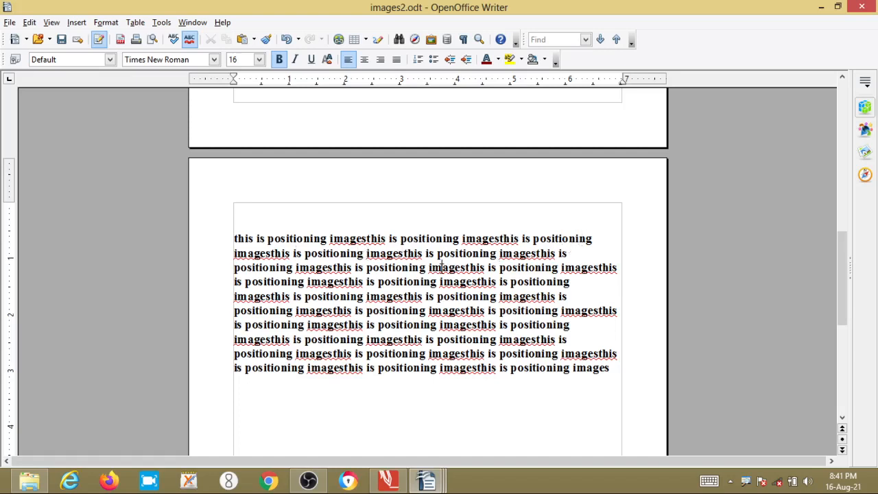
{"action": "scroll", "coordinate": [286, 418], "scroll_direction": "down", "scroll_amount": 3}
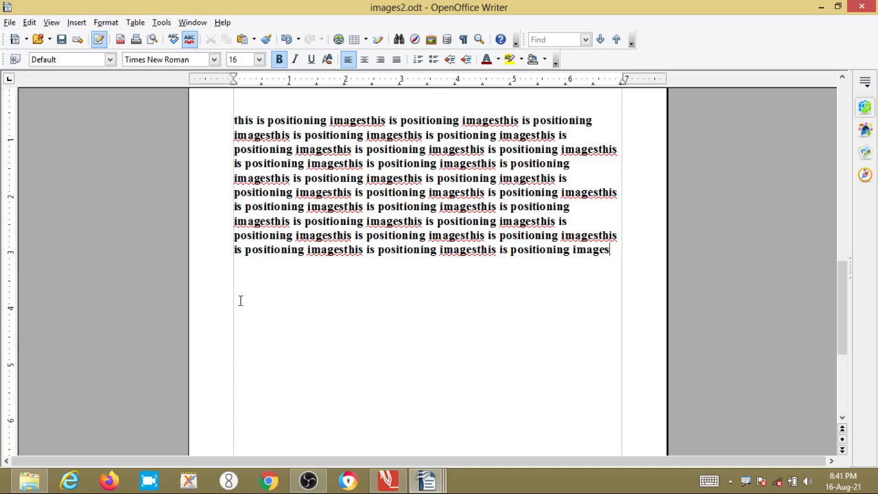
{"action": "scroll", "coordinate": [298, 168], "scroll_direction": "up", "scroll_amount": 1}
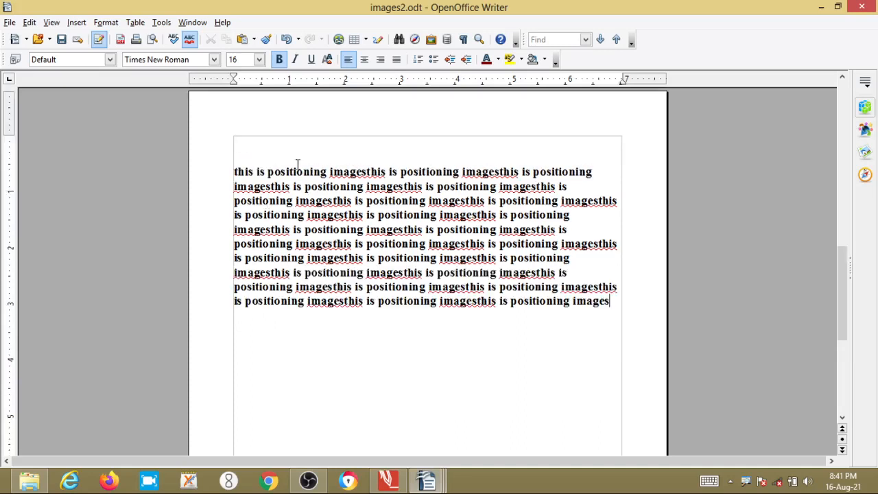
{"action": "key", "text": "Return"}
{"action": "key", "text": "Return"}
{"action": "key", "text": "Return"}
{"action": "key", "text": "Return"}
{"action": "key", "text": "Return"}
- Paste the copied title into the empty first line of the second page and undo the paste
{"action": "right_click", "coordinate": [248, 153]}
{"action": "key", "text": "Escape"}
{"action": "right_click", "coordinate": [244, 152]}
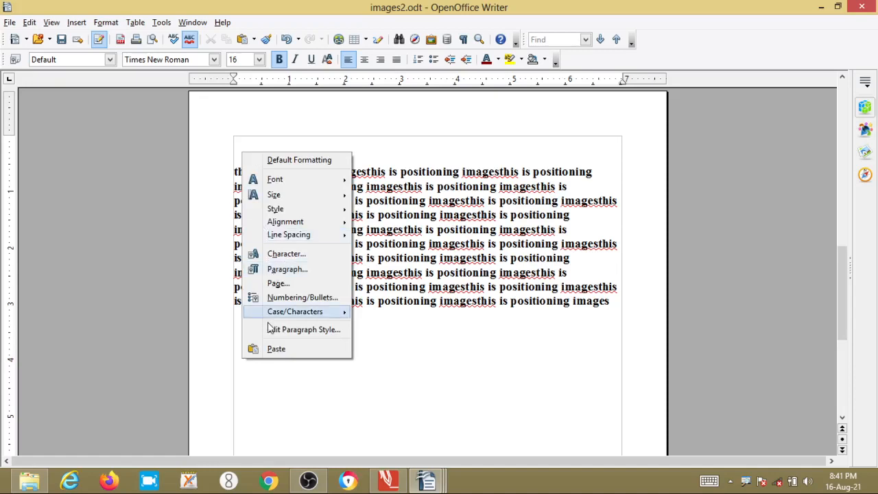
{"action": "left_click", "coordinate": [286, 350]}
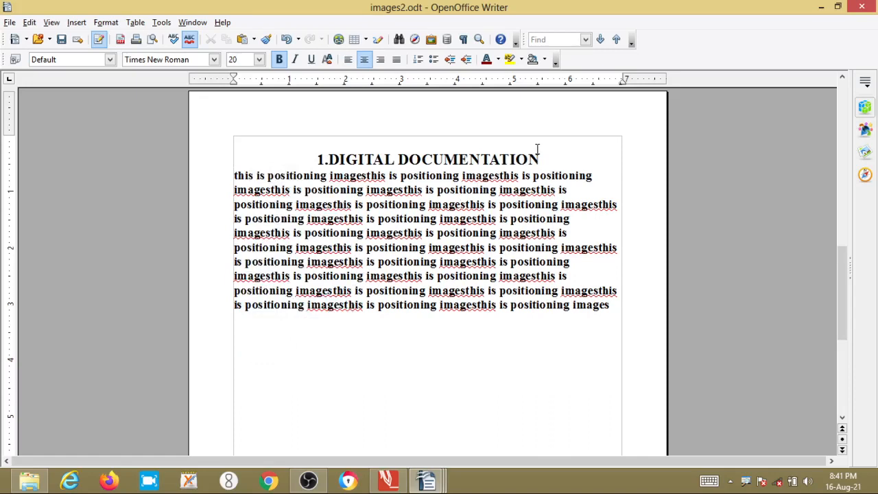
{"action": "key", "text": "ctrl+z"}
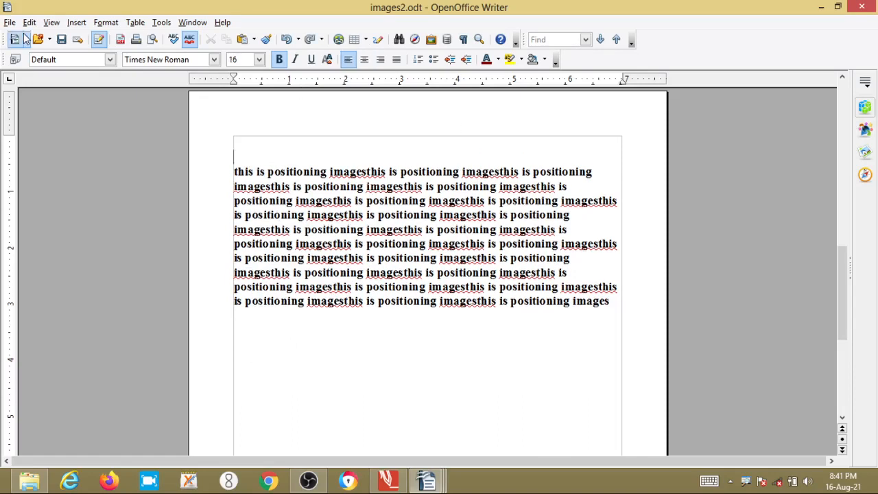
- Paste "1.DIGITAL DOCUMENTATION" into the second page's first line again, undoing and redoing that paste
{"action": "left_click", "coordinate": [30, 22]}
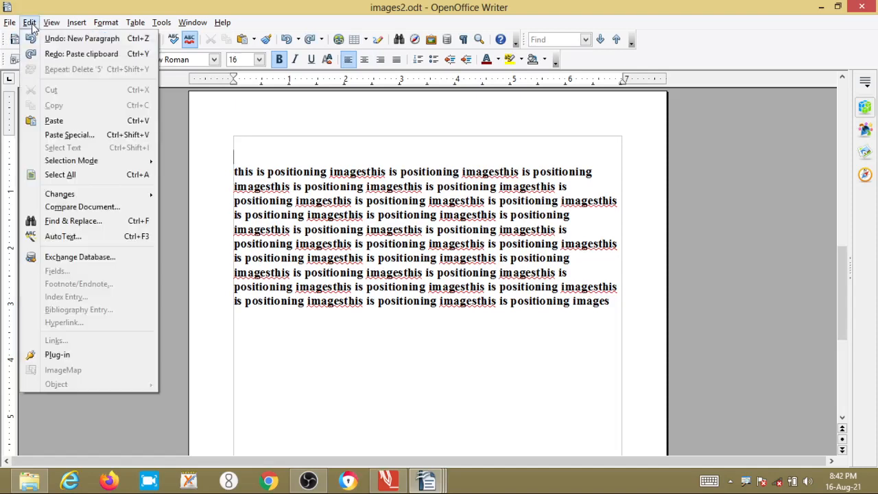
{"action": "left_click", "coordinate": [54, 120]}
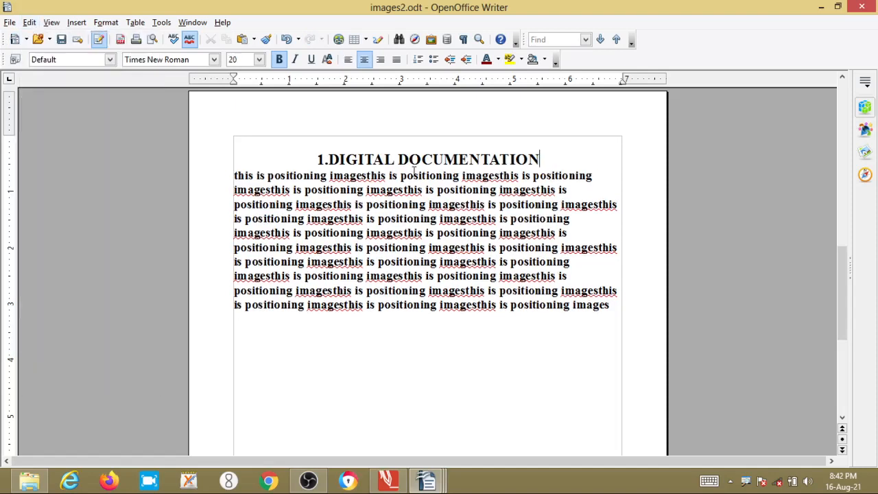
{"action": "key", "text": "ctrl+z"}
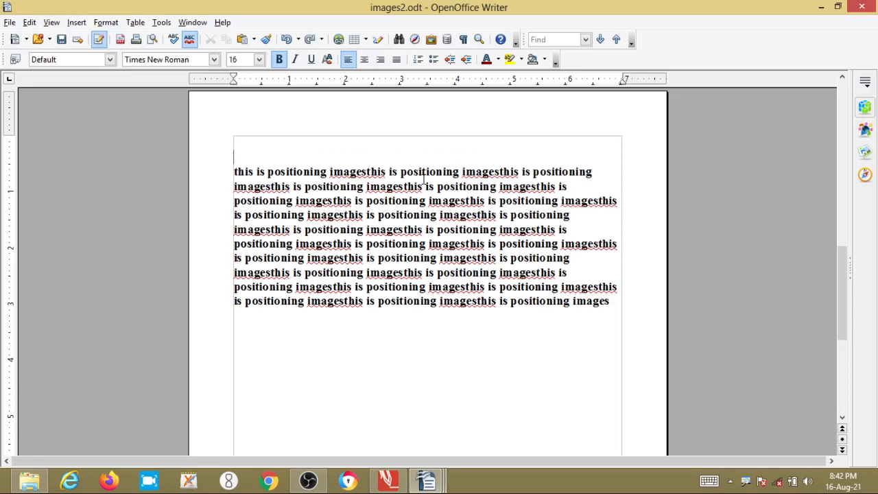
{"action": "key", "text": "ctrl+y"}
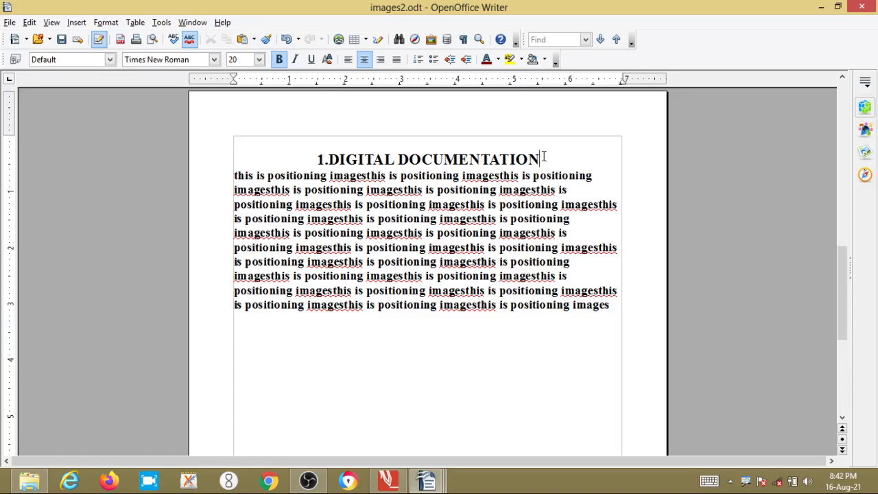
- Select the whole "1.DIGITAL DOCUMENTATION" title on the second page, cut it, and undo the cut
{"action": "left_click_drag", "start_coordinate": [543, 155], "coordinate": [304, 153]}
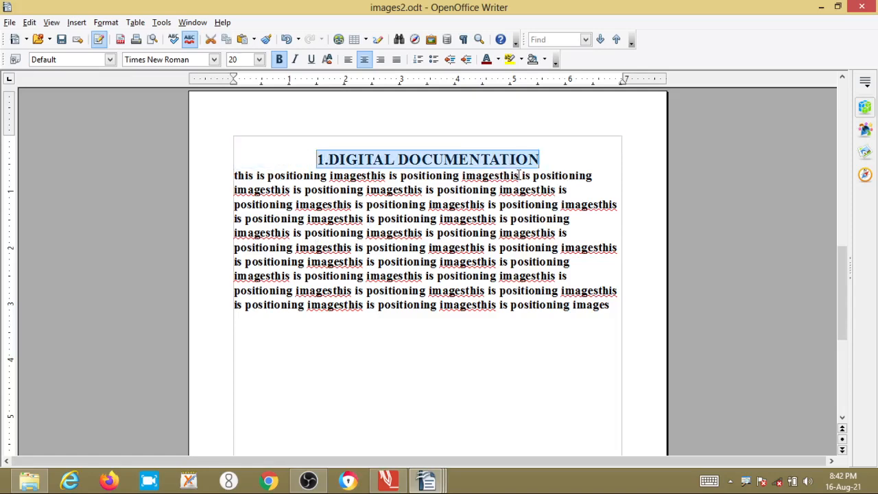
{"action": "right_click", "coordinate": [420, 160]}
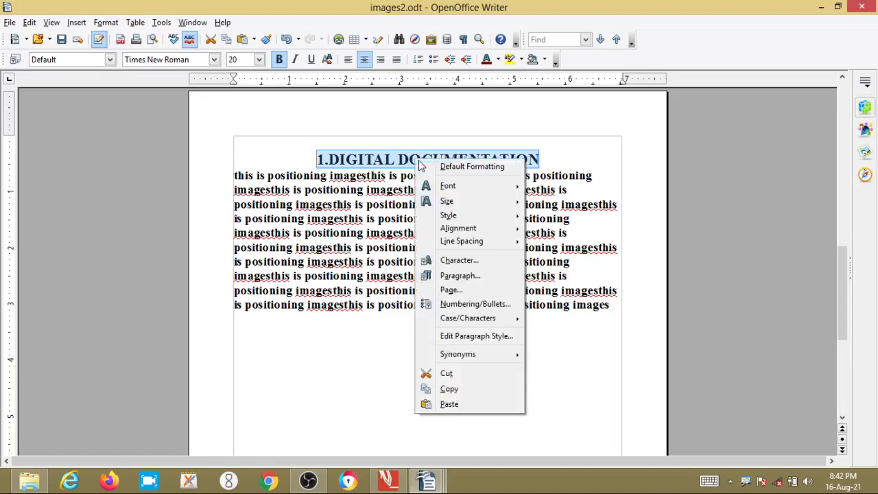
{"action": "left_click", "coordinate": [465, 375]}
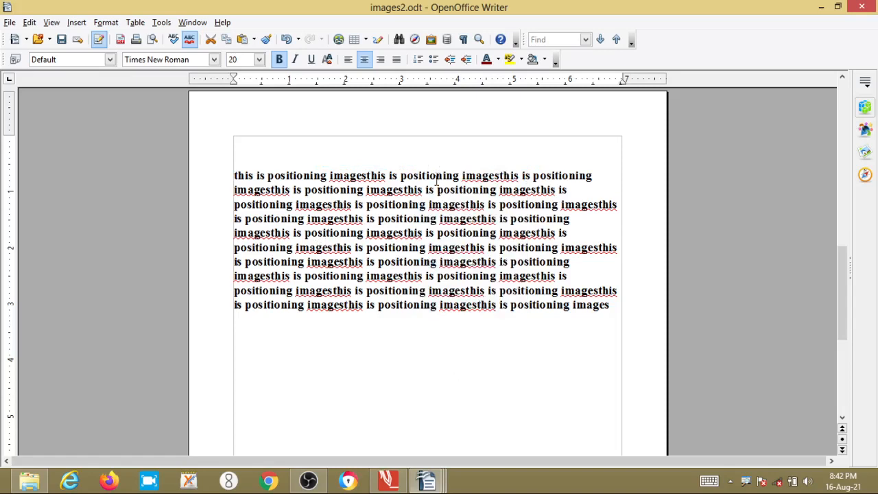
{"action": "key", "text": "ctrl+z"}
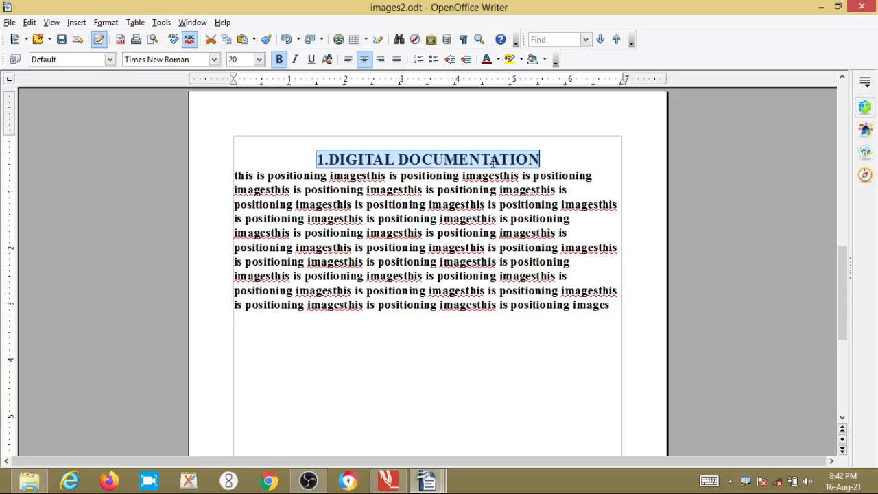
- Cut the selected second-page title once more and undo the cut
{"action": "left_click", "coordinate": [30, 22]}
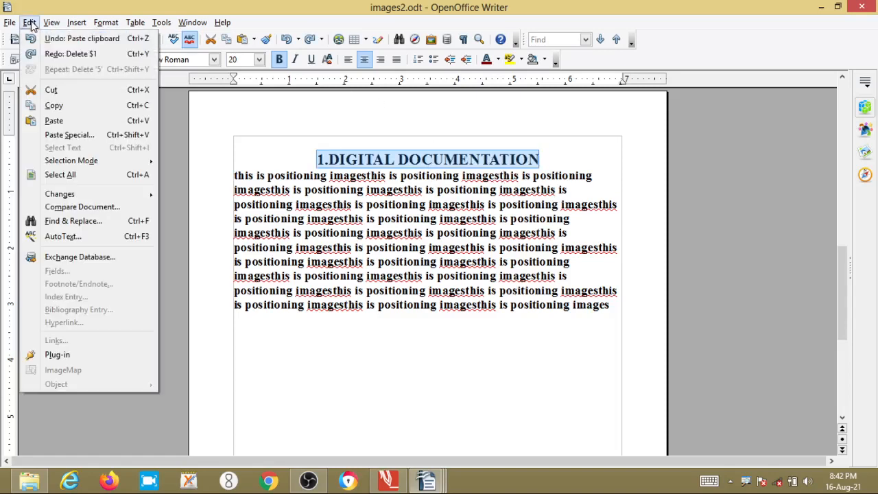
{"action": "left_click", "coordinate": [49, 94]}
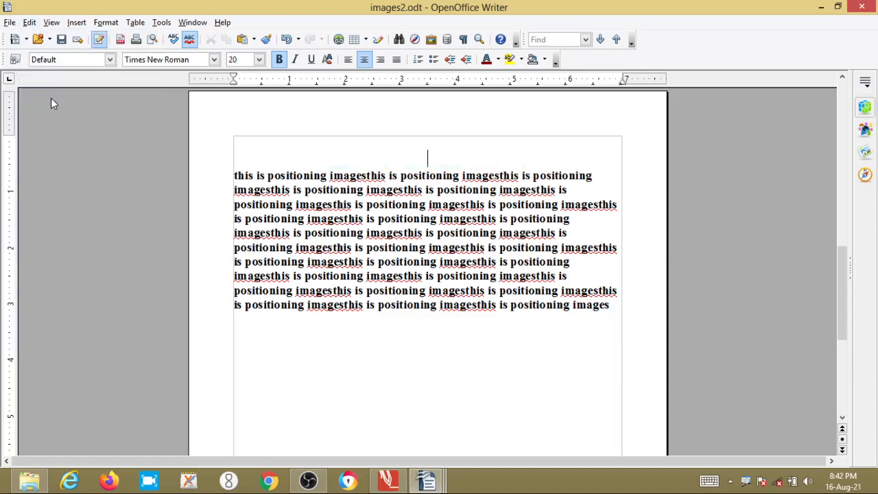
{"action": "key", "text": "ctrl+z"}
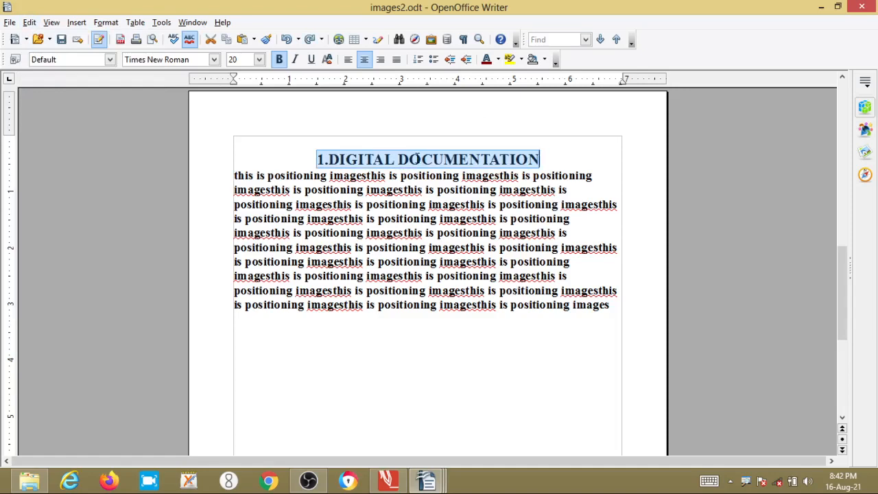
- Move the selected title to the last empty paragraph below the second page's text by cutting and pasting it
{"action": "key", "text": "ctrl+x"}
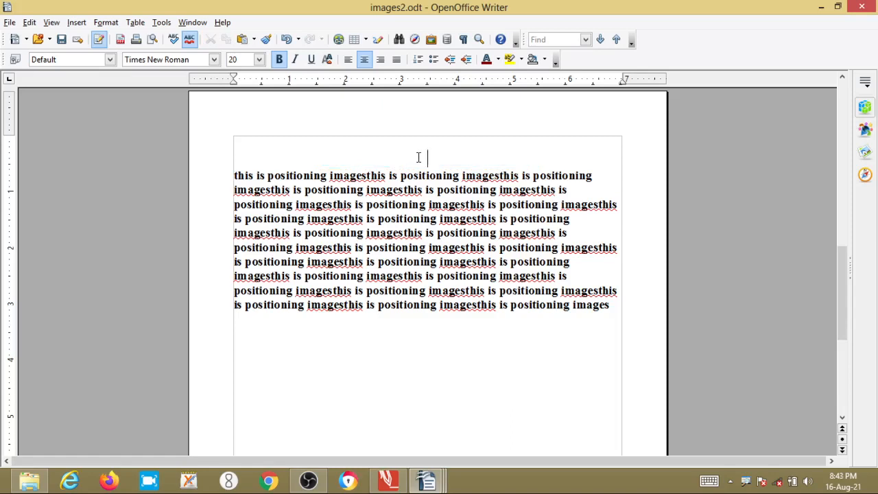
{"action": "scroll", "coordinate": [420, 155], "scroll_direction": "down", "scroll_amount": 8}
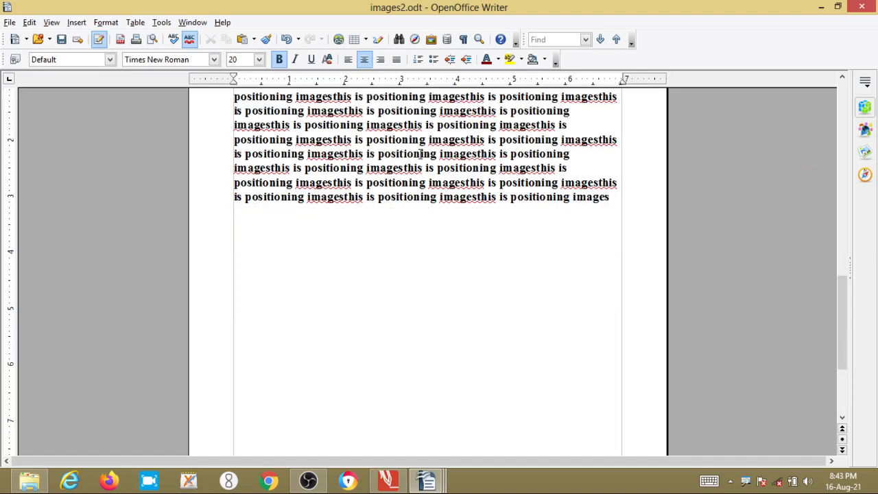
{"action": "left_click", "coordinate": [280, 261]}
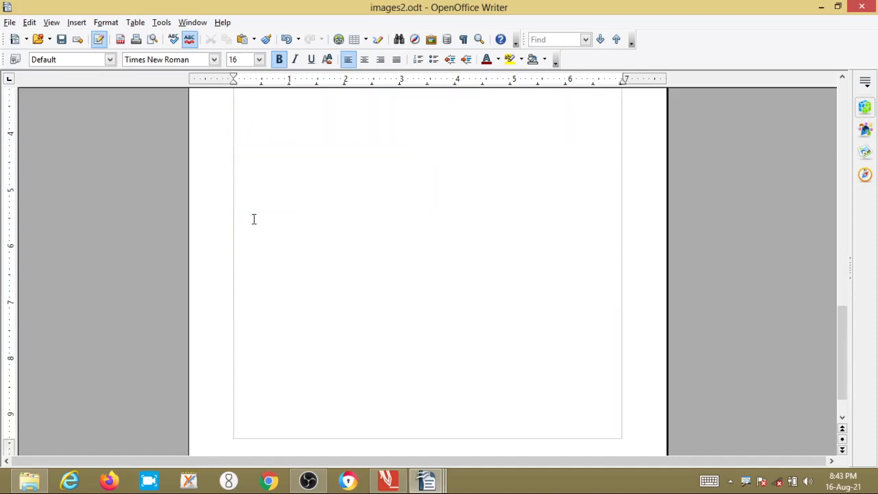
{"action": "key", "text": "ctrl+v"}
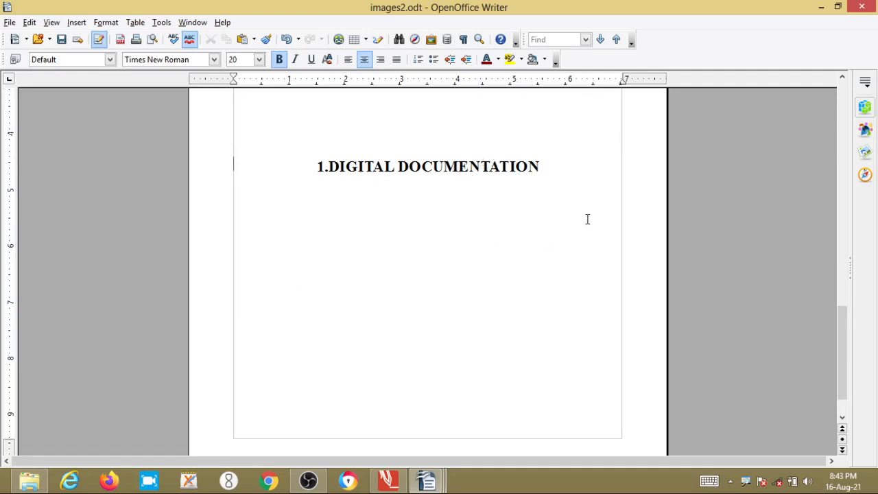
- Undo the last paste and paste the title into the same empty paragraph again
{"action": "key", "text": "ctrl+z"}
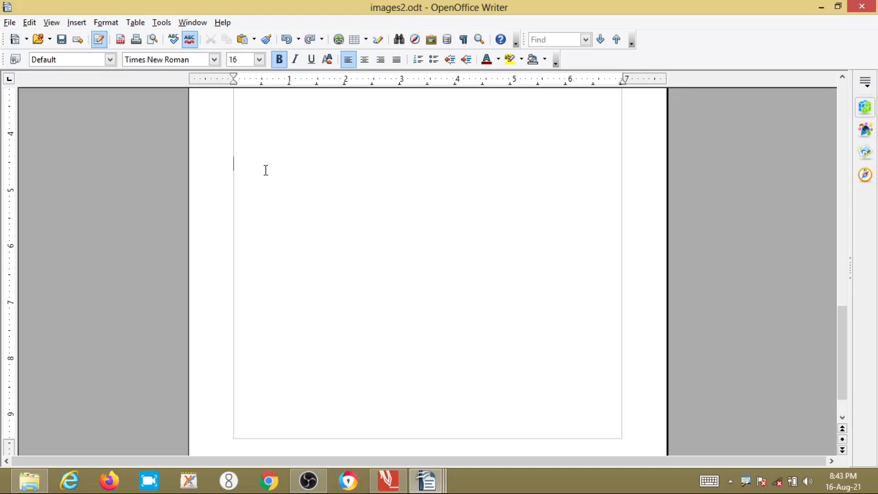
{"action": "right_click", "coordinate": [266, 171]}
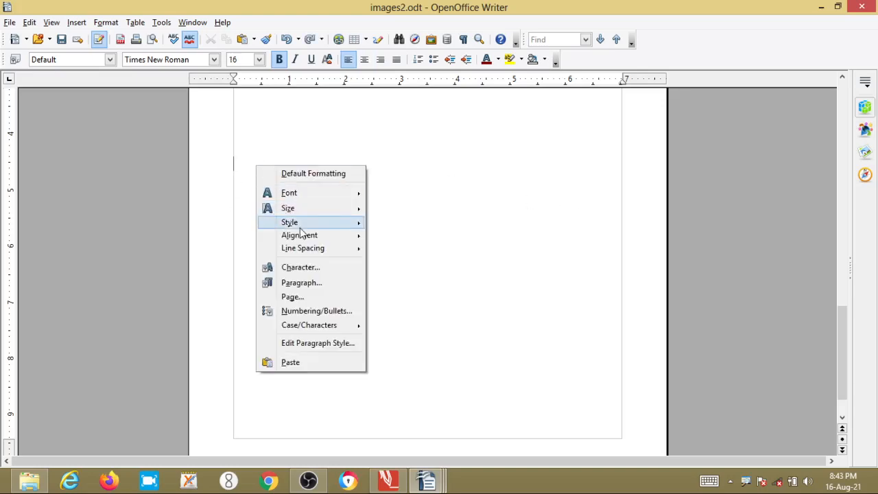
{"action": "left_click", "coordinate": [290, 362]}
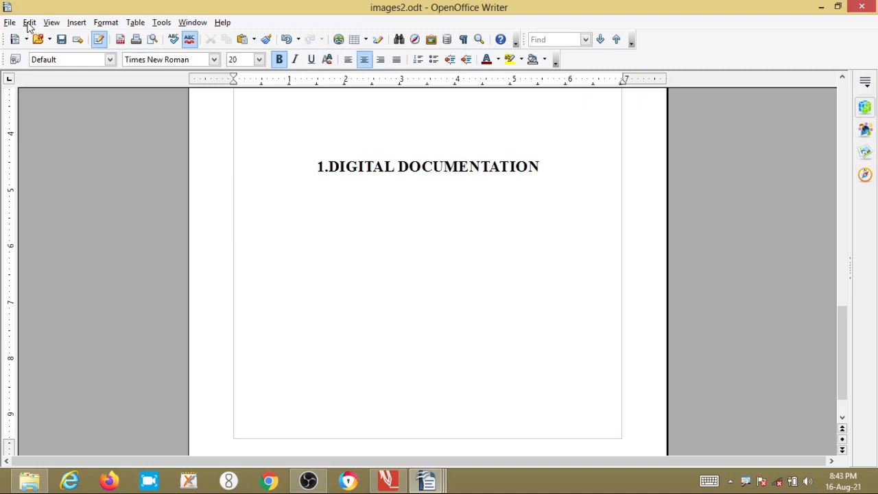
- Compare the title at the start of the first page with the pasted title below the second page's text
{"action": "key", "text": "ctrl+z"}
{"action": "key", "text": "ctrl+z"}
{"action": "key", "text": "ctrl+z"}
{"action": "key", "text": "ctrl+z"}
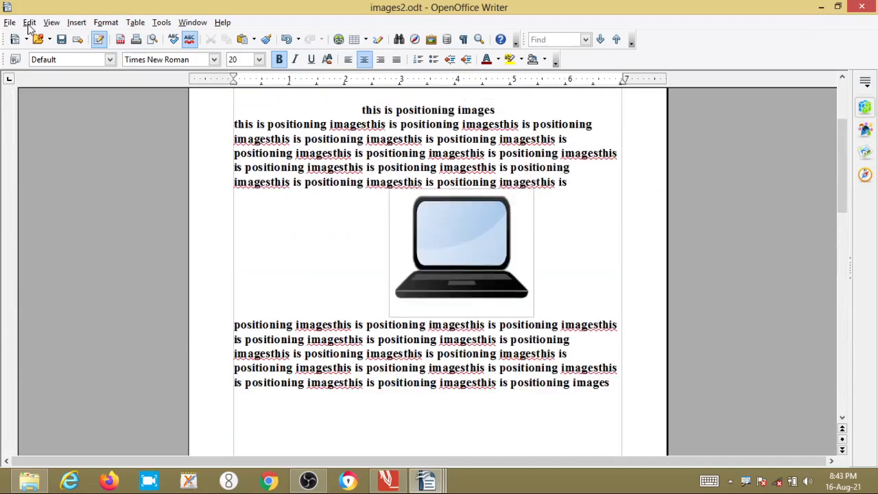
{"action": "key", "text": "ctrl+z"}
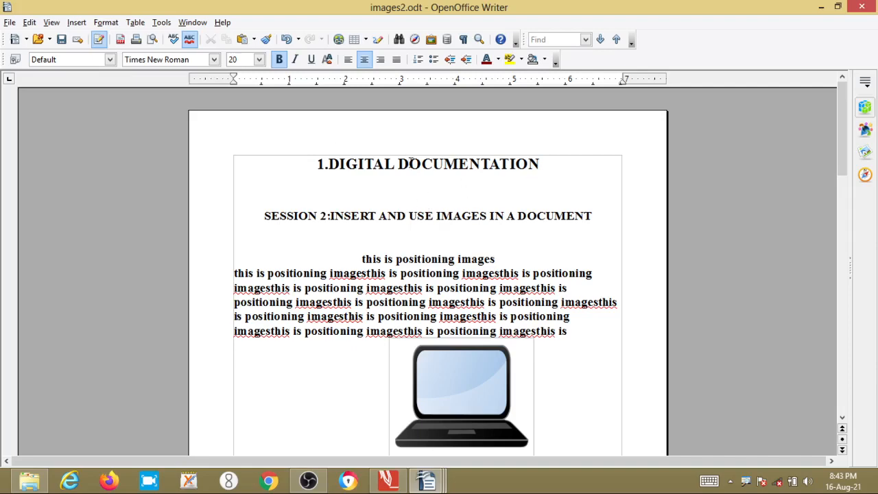
{"action": "scroll", "coordinate": [426, 184], "scroll_direction": "down", "scroll_amount": 10}
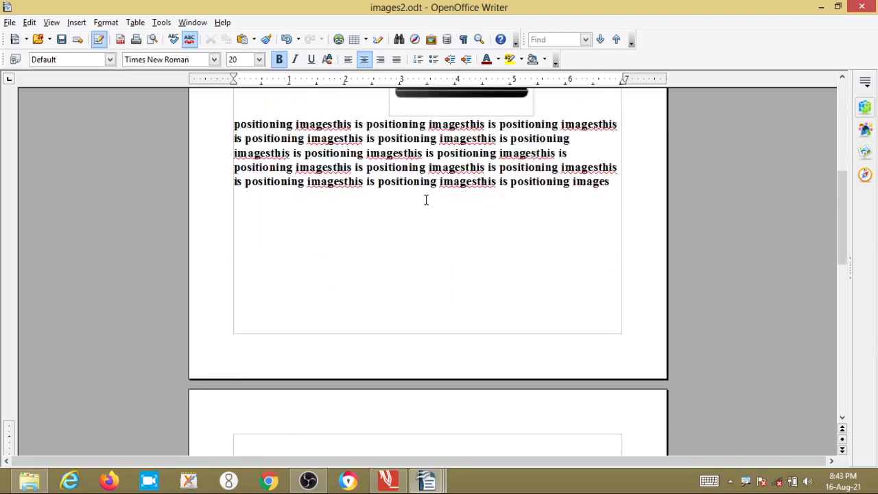
{"action": "scroll", "coordinate": [424, 203], "scroll_direction": "down", "scroll_amount": 6}
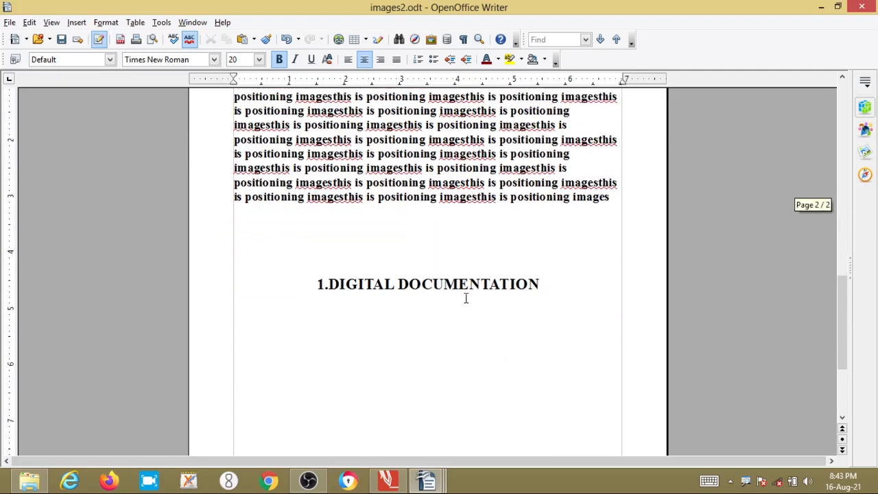
{"action": "scroll", "coordinate": [426, 290], "scroll_direction": "down", "scroll_amount": 2}
{"action": "scroll", "coordinate": [426, 290], "scroll_direction": "up", "scroll_amount": 6}
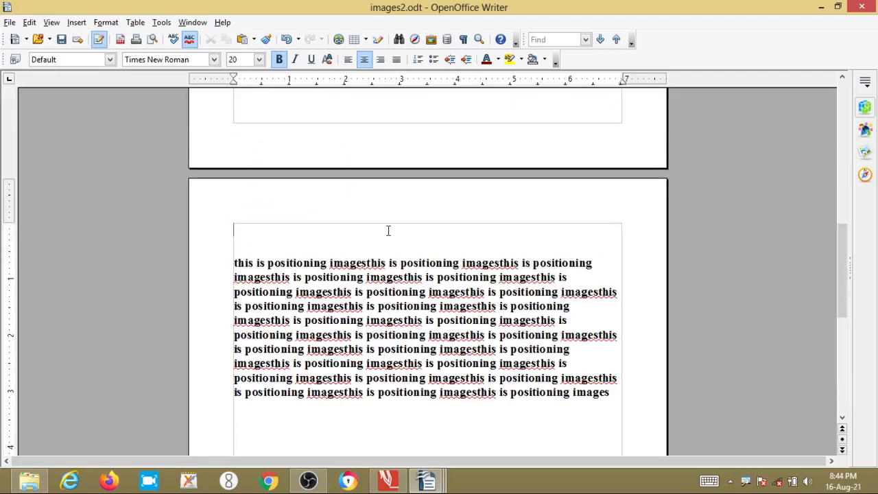
{"action": "left_click", "coordinate": [359, 238]}
{"action": "scroll", "coordinate": [356, 241], "scroll_direction": "down", "scroll_amount": 3}
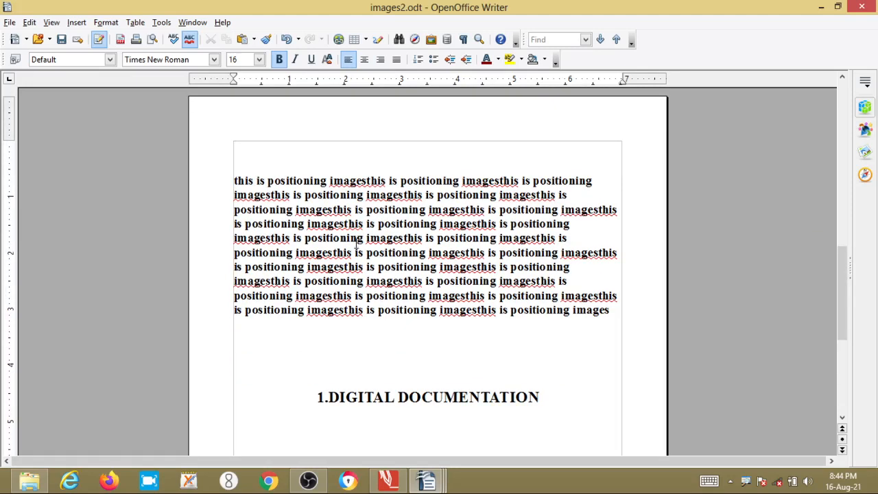
{"action": "left_click", "coordinate": [312, 483]}
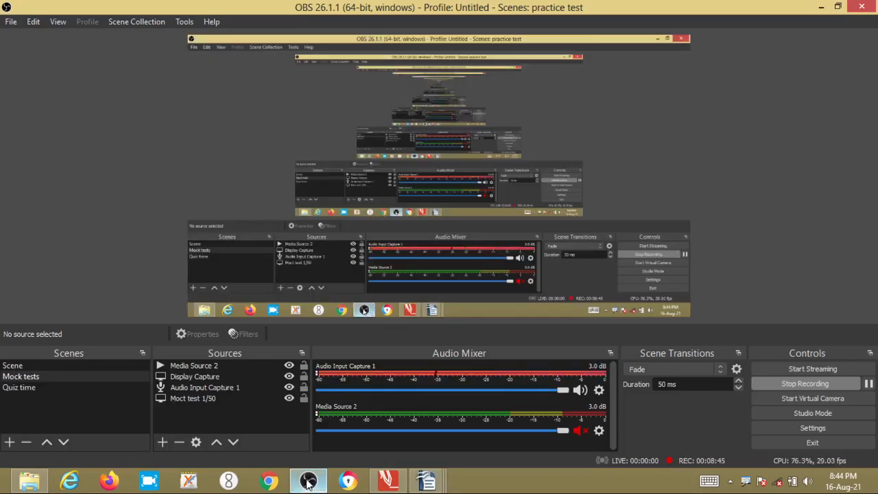
{"action": "left_click", "coordinate": [308, 482]}
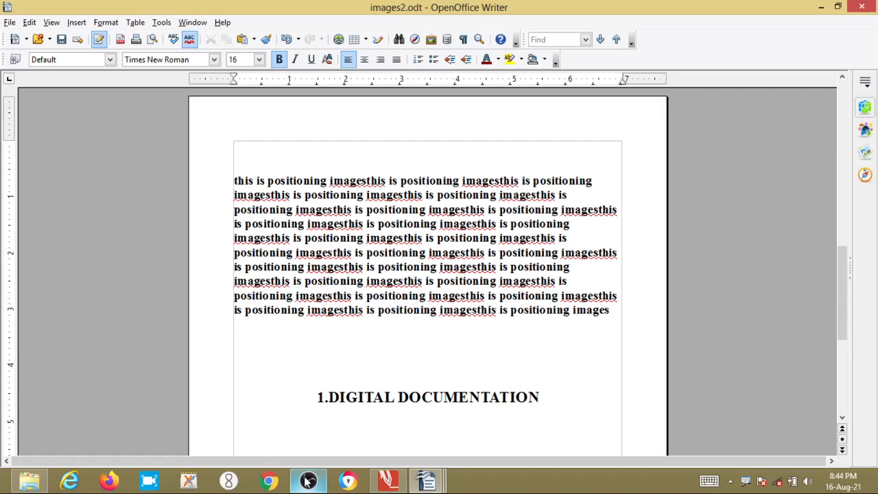
- Insert a space after "image" within the word "imagesthis" in the last line of the second page's text
{"action": "left_click", "coordinate": [471, 310]}
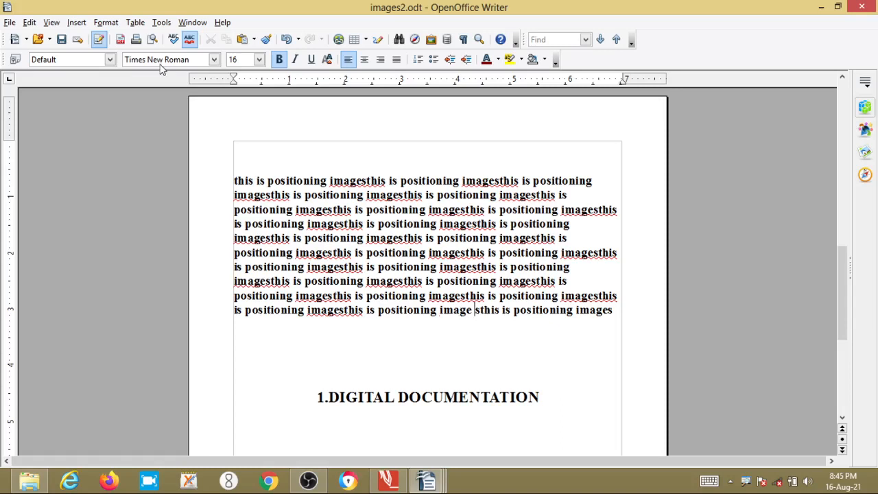
{"action": "left_click", "coordinate": [29, 22]}
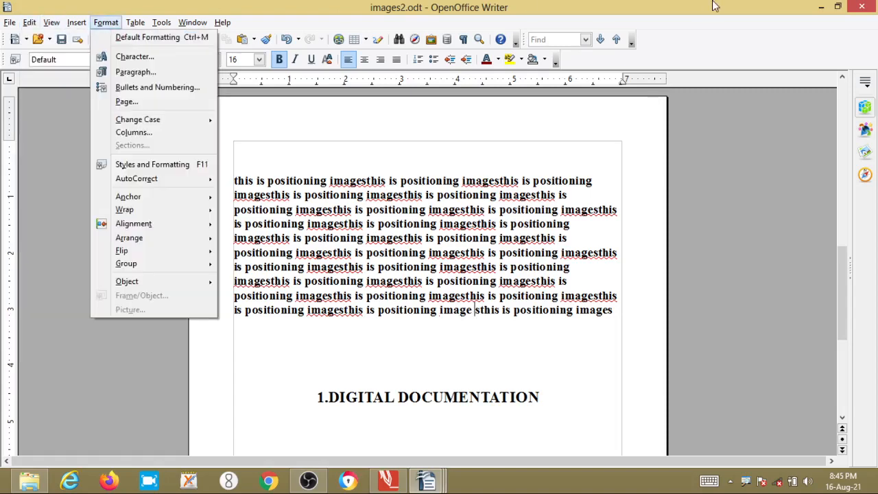
{"action": "mouse_move", "coordinate": [105, 22]}
{"action": "left_click", "coordinate": [659, 6]}
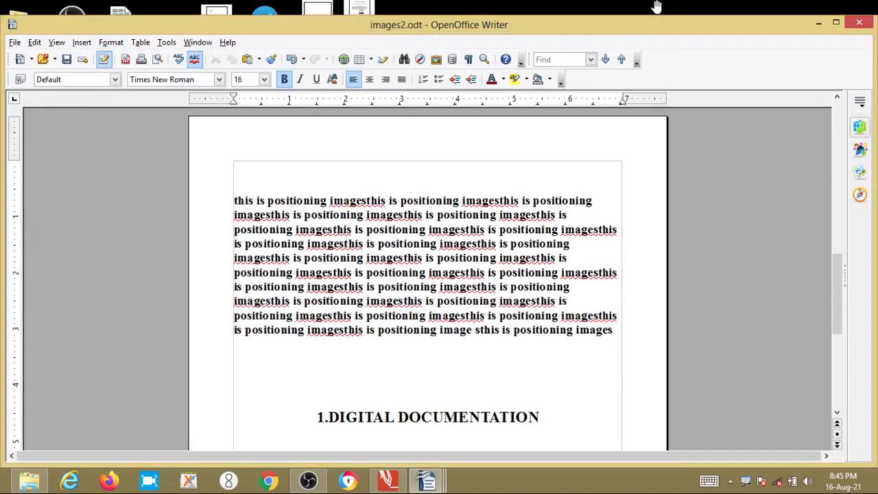
{"action": "left_click_drag", "start_coordinate": [663, 4], "coordinate": [711, 6]}
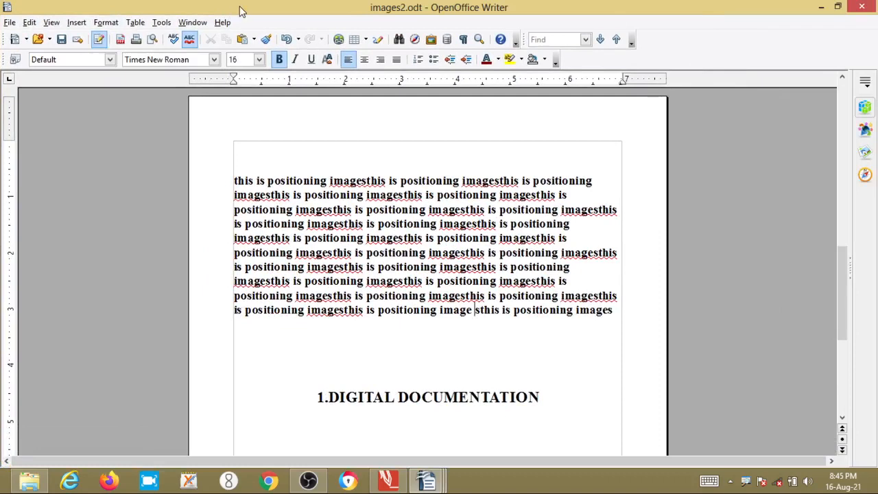
- Search the document for the next occurrence of "image" with Find & Replace, and find all of its occurrences
{"action": "left_click_drag", "start_coordinate": [240, 10], "coordinate": [268, 31]}
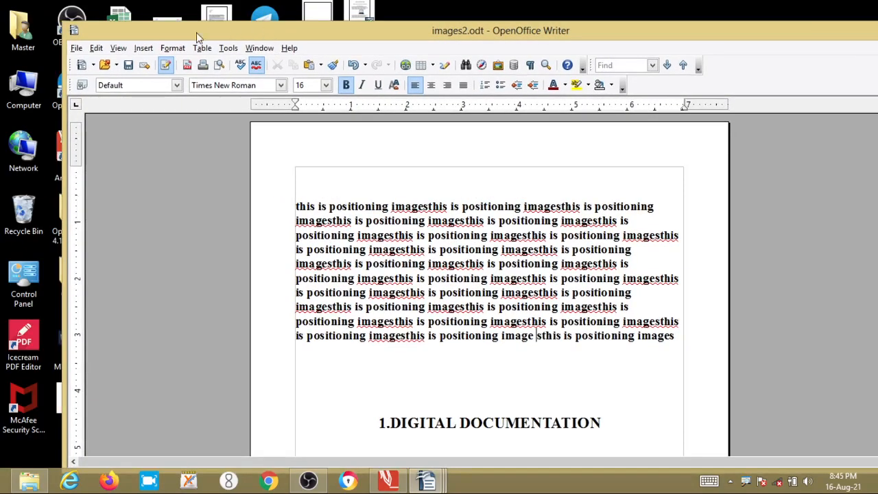
{"action": "left_click", "coordinate": [96, 48]}
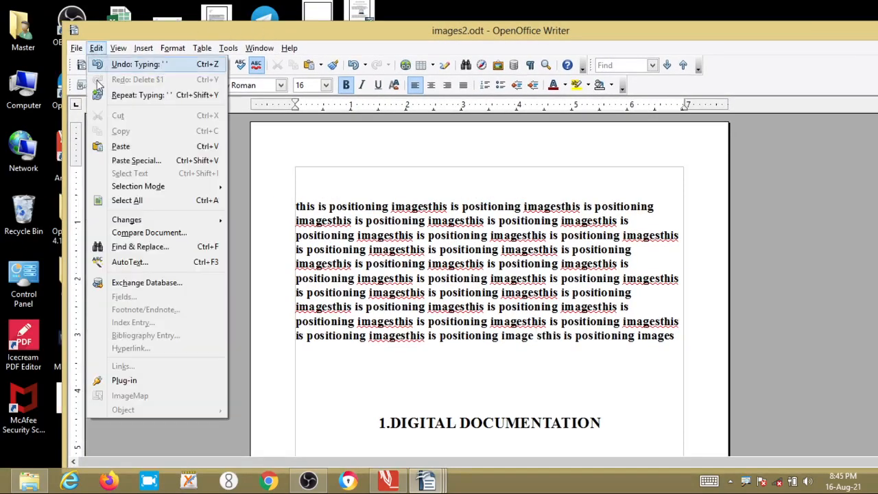
{"action": "left_click", "coordinate": [139, 247]}
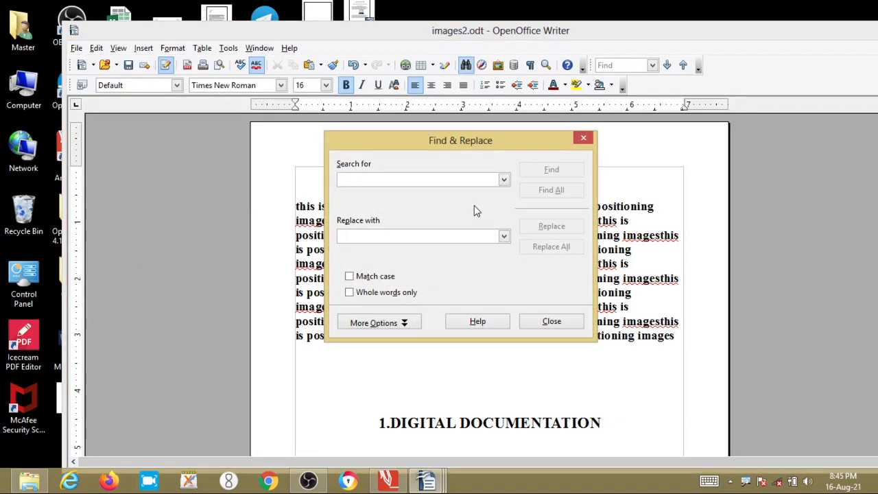
{"action": "type", "text": "image"}
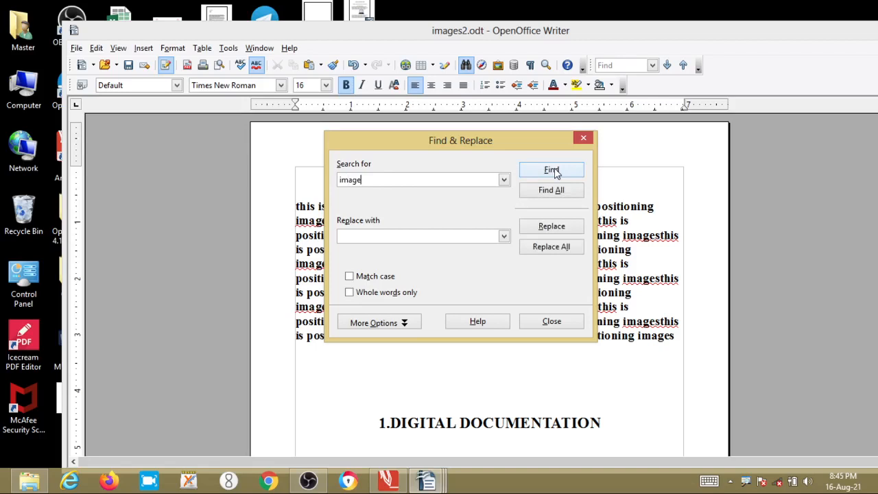
{"action": "left_click", "coordinate": [552, 170]}
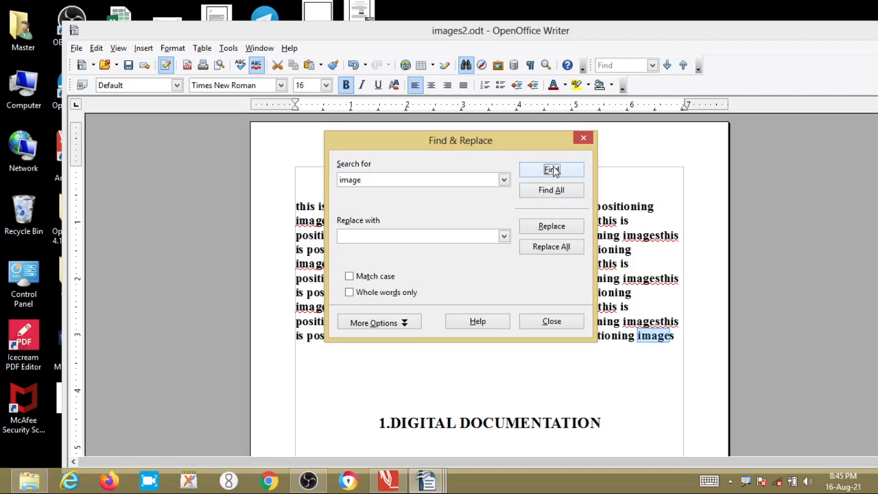
{"action": "left_click_drag", "start_coordinate": [517, 143], "coordinate": [346, 71]}
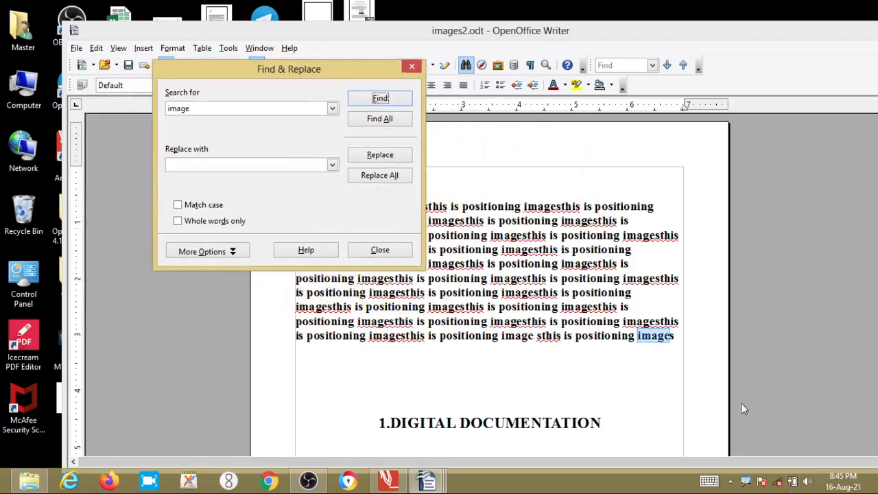
{"action": "left_click", "coordinate": [380, 119]}
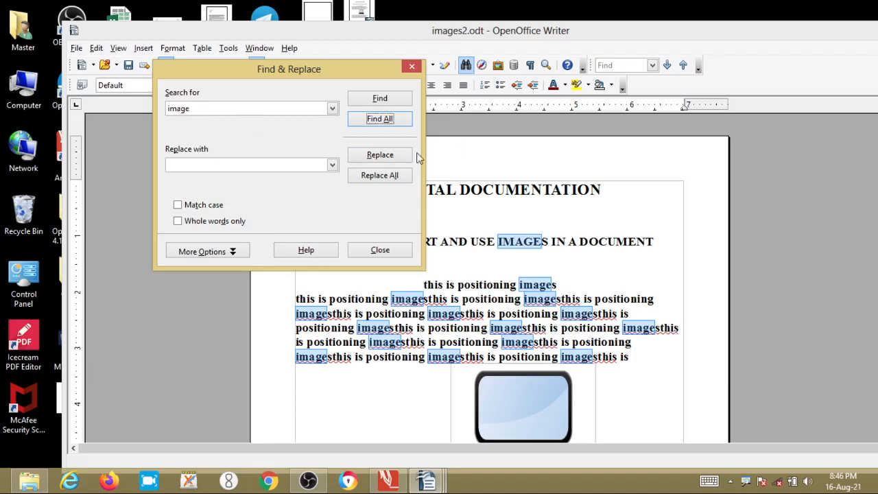
- Replace all occurrences of "image" with "imagin", close Find & Replace and maximize the document window
{"action": "left_click", "coordinate": [204, 166]}
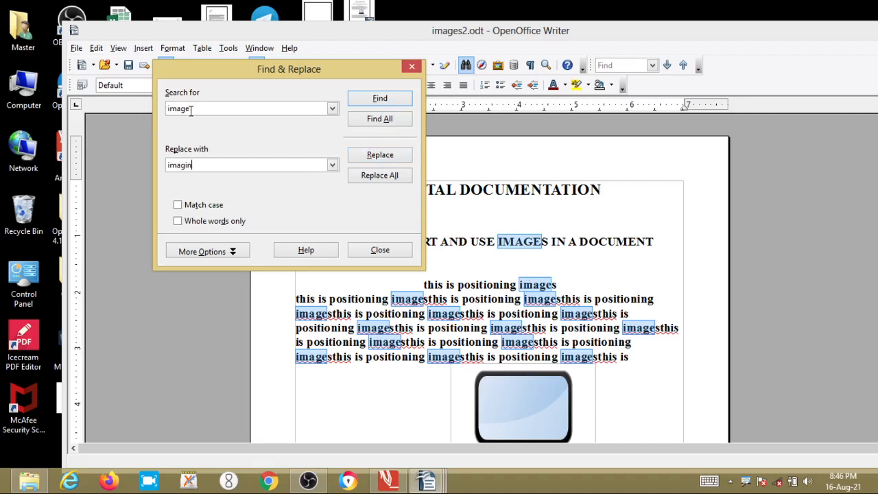
{"action": "left_click", "coordinate": [380, 175]}
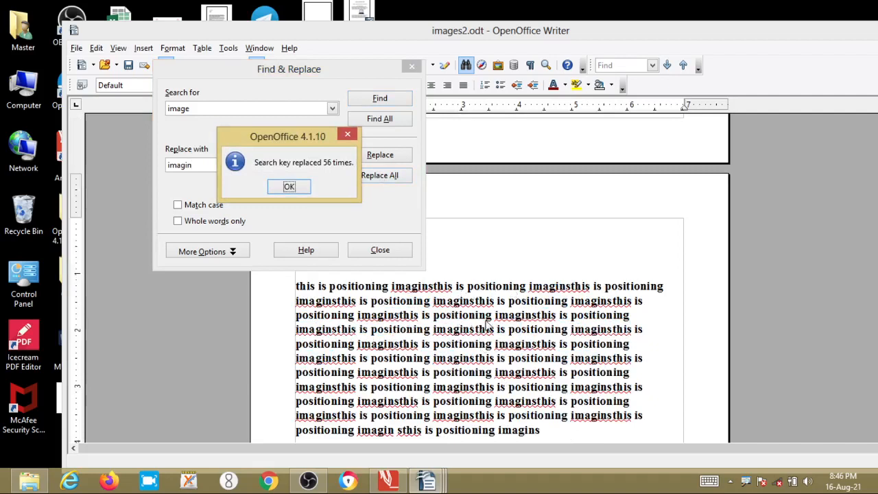
{"action": "left_click", "coordinate": [296, 190]}
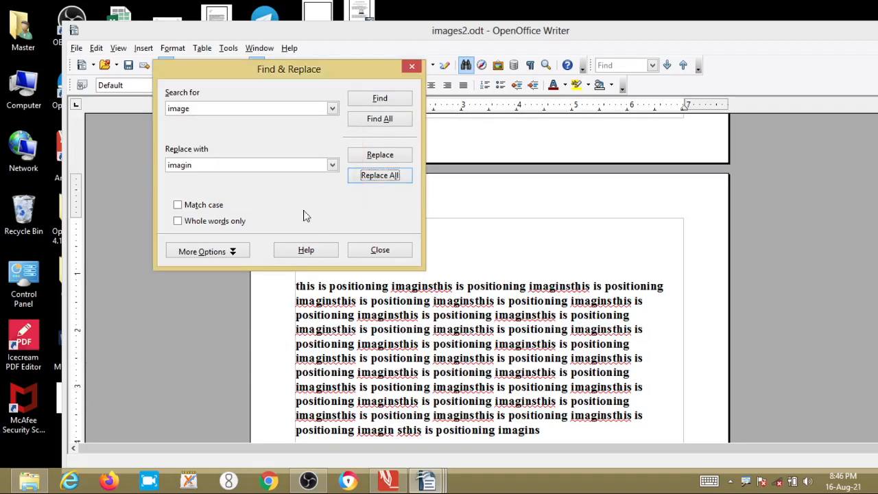
{"action": "left_click", "coordinate": [381, 250]}
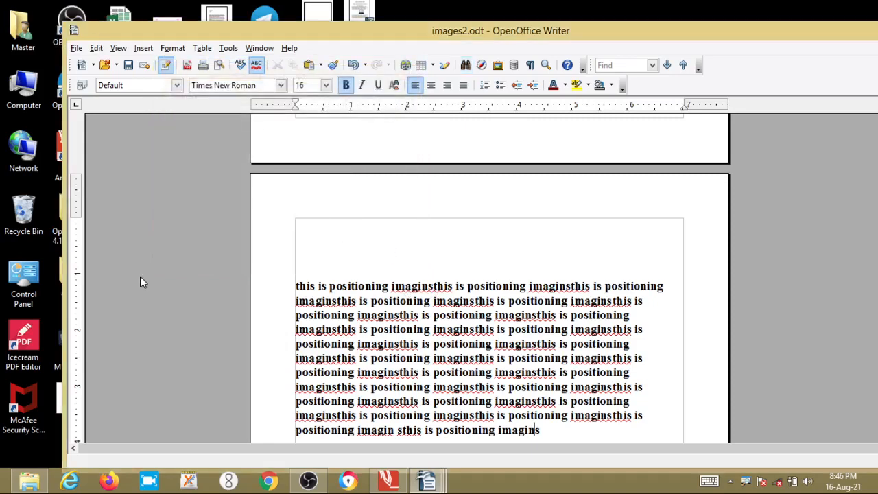
{"action": "double_click", "coordinate": [722, 34]}
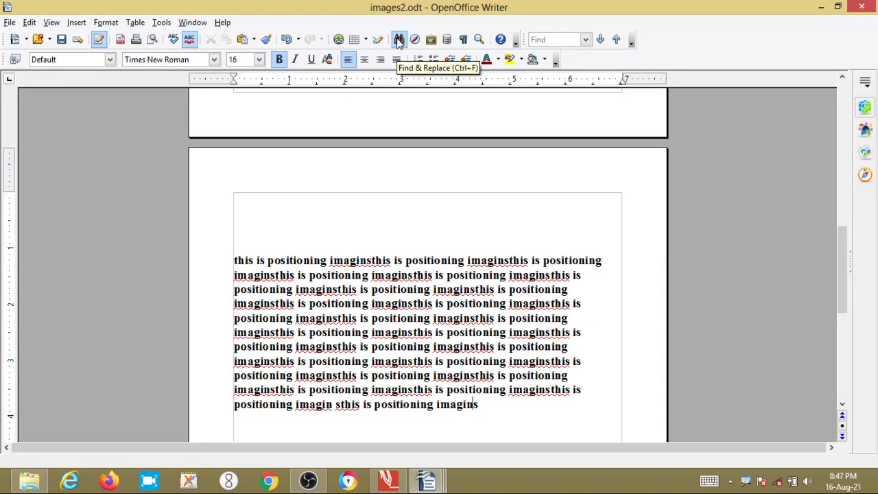
{"action": "left_click", "coordinate": [473, 249]}
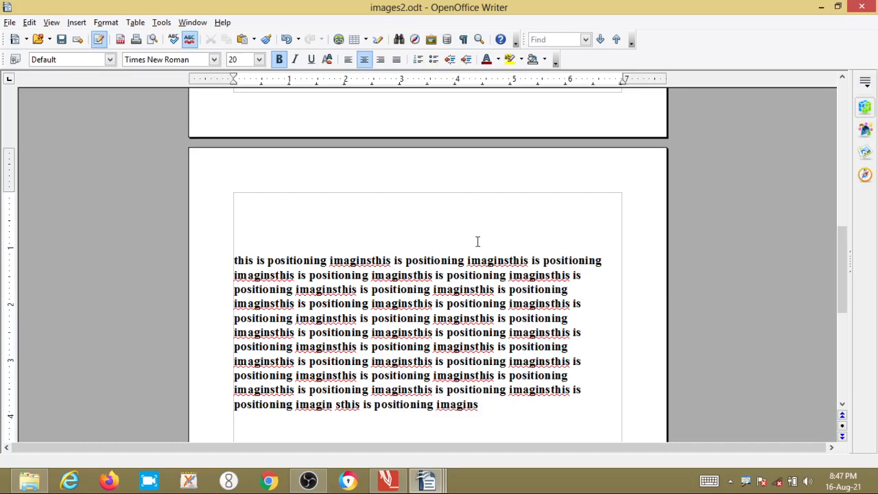
{"action": "key", "text": "ctrl+h"}
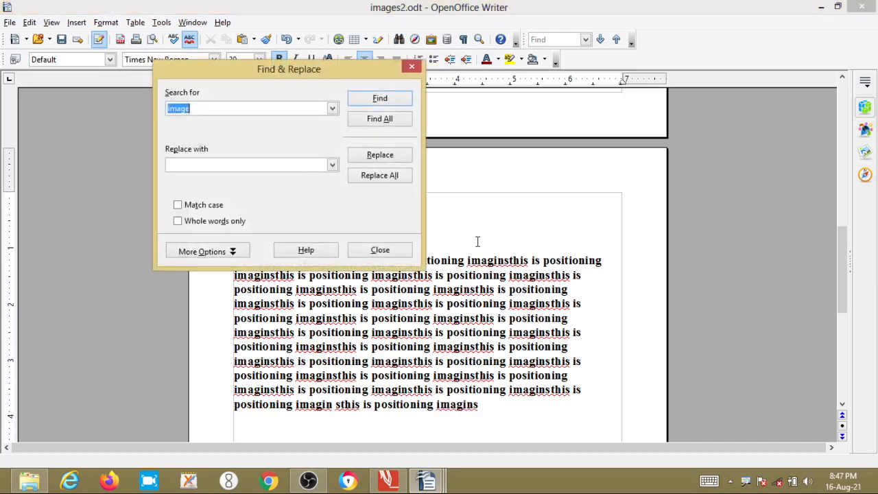
{"action": "left_click", "coordinate": [412, 67]}
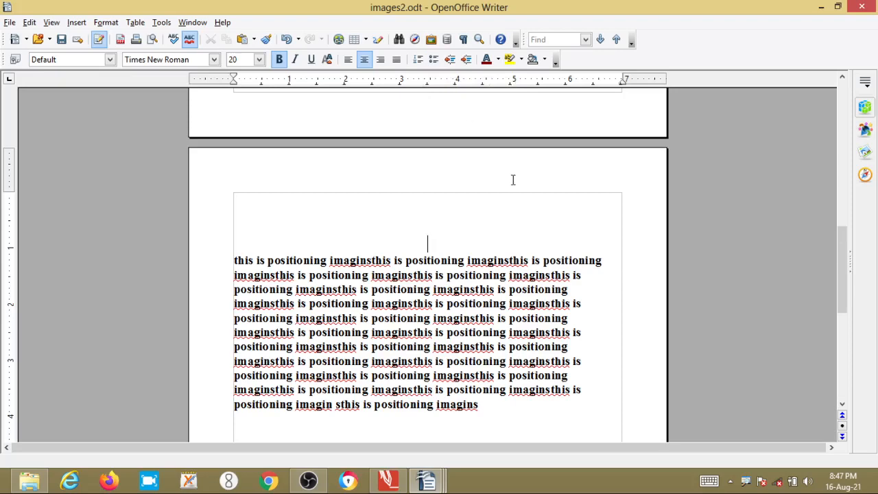
- Examine the replaced words in the headings and body text across both pages of the document
{"action": "scroll", "coordinate": [513, 182], "scroll_direction": "down", "scroll_amount": 10}
{"action": "scroll", "coordinate": [512, 191], "scroll_direction": "up", "scroll_amount": 10}
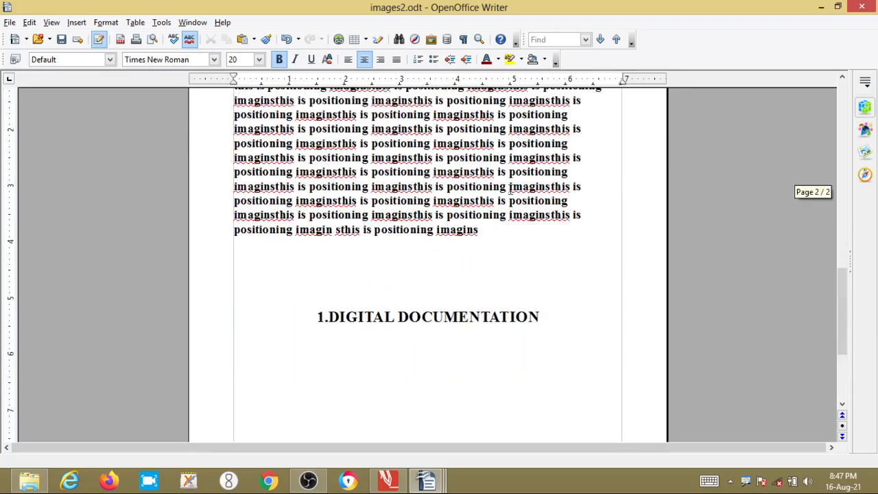
{"action": "scroll", "coordinate": [513, 187], "scroll_direction": "down", "scroll_amount": 8}
{"action": "scroll", "coordinate": [682, 131], "scroll_direction": "up", "scroll_amount": 2}
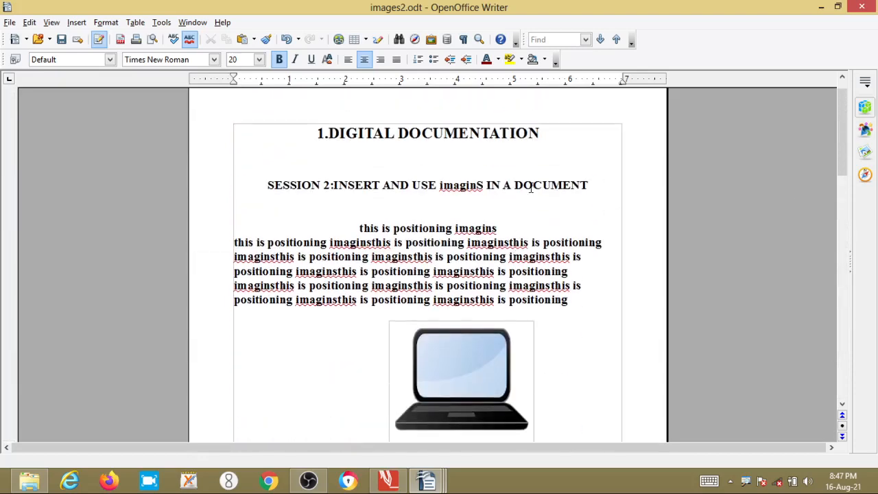
{"action": "scroll", "coordinate": [615, 146], "scroll_direction": "down", "scroll_amount": 3}
{"action": "scroll", "coordinate": [616, 146], "scroll_direction": "down", "scroll_amount": 10}
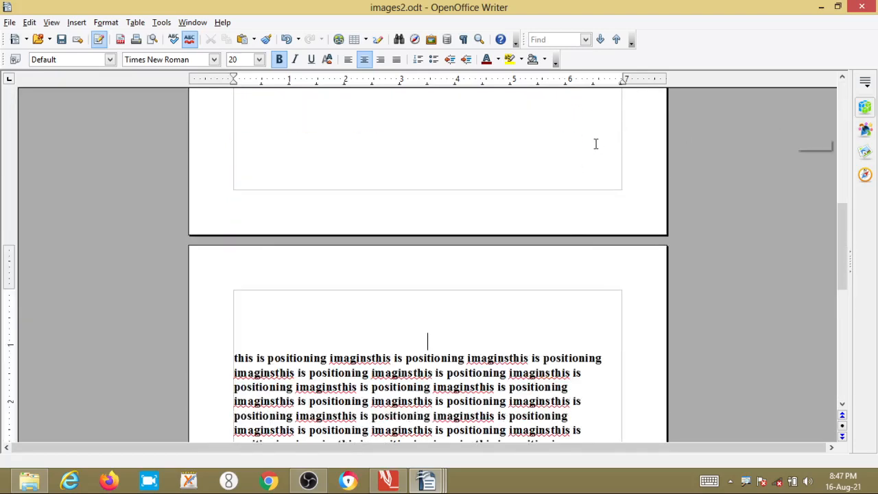
{"action": "scroll", "coordinate": [600, 157], "scroll_direction": "down", "scroll_amount": 7}
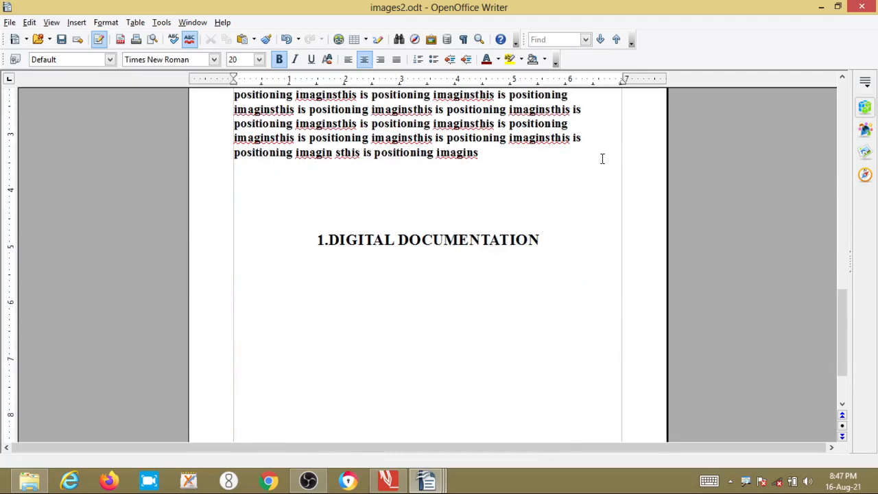
{"action": "scroll", "coordinate": [605, 164], "scroll_direction": "up", "scroll_amount": 14}
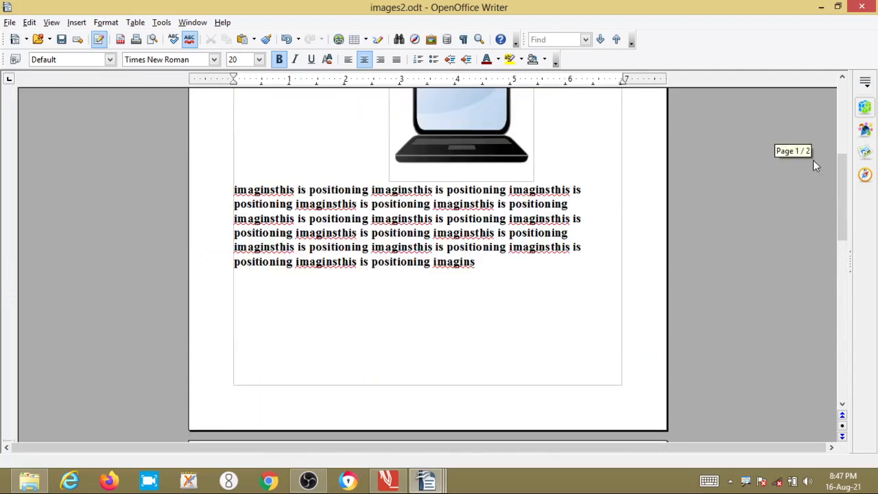
{"action": "scroll", "coordinate": [814, 160], "scroll_direction": "up", "scroll_amount": 3}
{"action": "scroll", "coordinate": [813, 159], "scroll_direction": "down", "scroll_amount": 3}
{"action": "scroll", "coordinate": [812, 164], "scroll_direction": "down", "scroll_amount": 3}
{"action": "scroll", "coordinate": [781, 154], "scroll_direction": "up", "scroll_amount": 8}
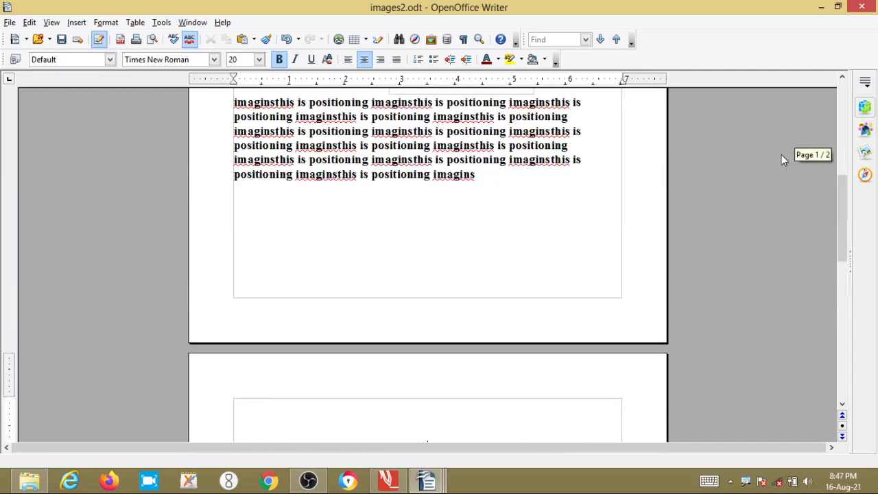
{"action": "scroll", "coordinate": [798, 181], "scroll_direction": "down", "scroll_amount": 1}
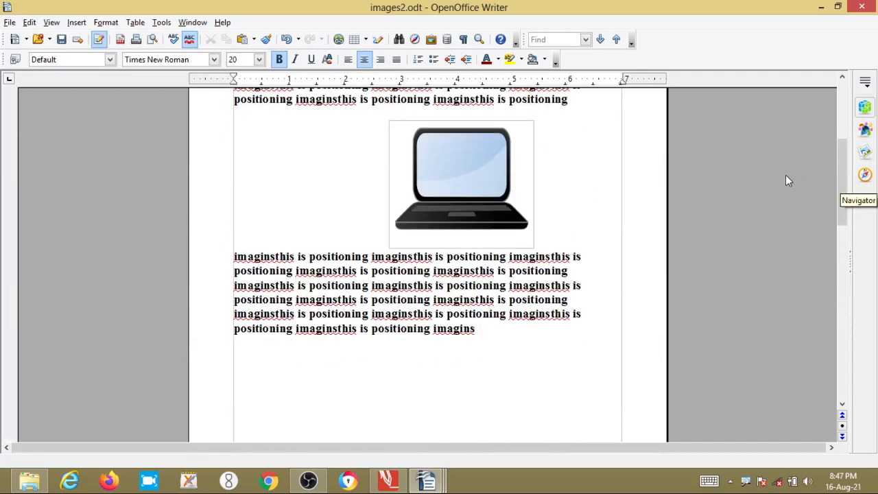
- Insert a long run of empty paragraphs below the title on the second page to extend the document to five pages
{"action": "scroll", "coordinate": [786, 175], "scroll_direction": "down", "scroll_amount": 3}
{"action": "scroll", "coordinate": [783, 176], "scroll_direction": "down", "scroll_amount": 10}
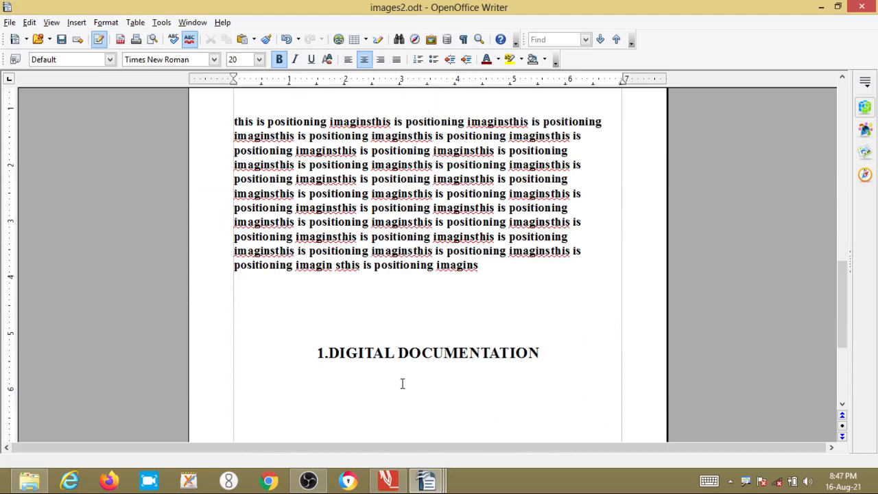
{"action": "scroll", "coordinate": [402, 384], "scroll_direction": "down", "scroll_amount": 5}
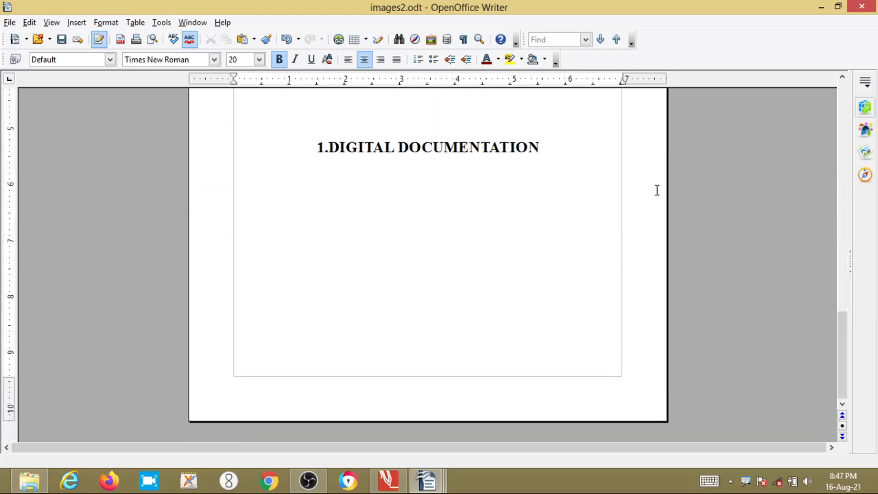
{"action": "key", "text": "Return"}
{"action": "key", "text": "Return"}
{"action": "key", "text": "Return"}
{"action": "key", "text": "Return"}
{"action": "key", "text": "Return"}
{"action": "key", "text": "Return"}
{"action": "key", "text": "Return"}
{"action": "key", "text": "Return"}
{"action": "key", "text": "Return"}
{"action": "key", "text": "Return"}
{"action": "key", "text": "Return"}
{"action": "key", "text": "Return"}
{"action": "key", "text": "Return"}
{"action": "key", "text": "Return"}
{"action": "key", "text": "Return"}
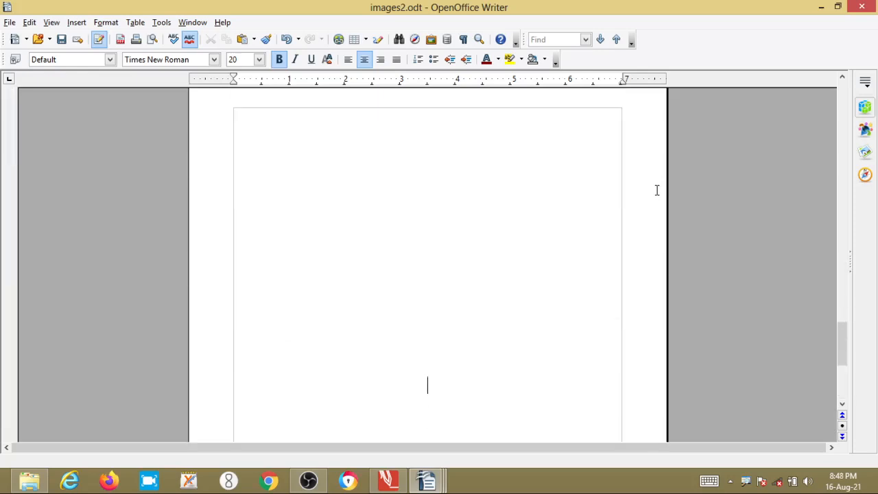
{"action": "key", "text": "Return"}
{"action": "key", "text": "Return"}
{"action": "key", "text": "Return"}
{"action": "key", "text": "Return"}
{"action": "key", "text": "Return"}
{"action": "key", "text": "Return"}
{"action": "key", "text": "Return"}
{"action": "key", "text": "Return"}
{"action": "key", "text": "Return"}
{"action": "key", "text": "Return"}
{"action": "key", "text": "Return"}
{"action": "key", "text": "Return"}
{"action": "key", "text": "Return"}
{"action": "key", "text": "Return"}
{"action": "key", "text": "Return"}
{"action": "key", "text": "Return"}
{"action": "key", "text": "Return"}
{"action": "key", "text": "Return"}
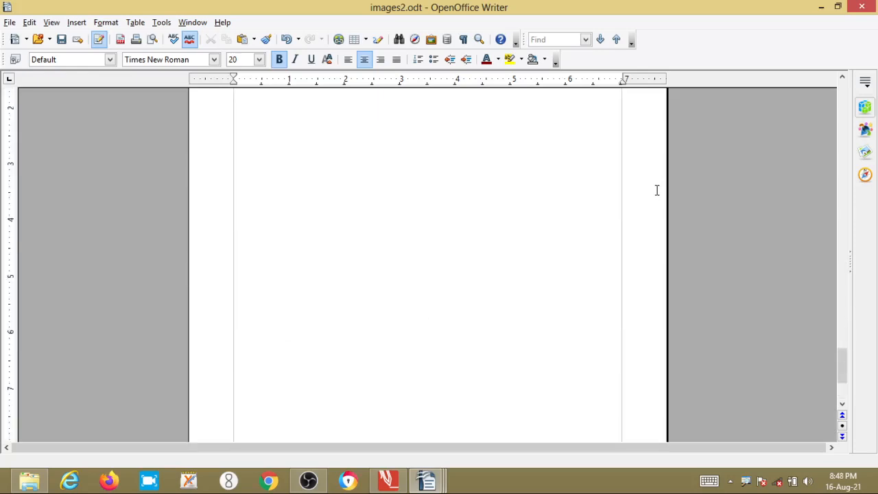
- Look back through the added blank pages and the second page to the beginning of the document
{"action": "scroll", "coordinate": [633, 193], "scroll_direction": "up", "scroll_amount": 10}
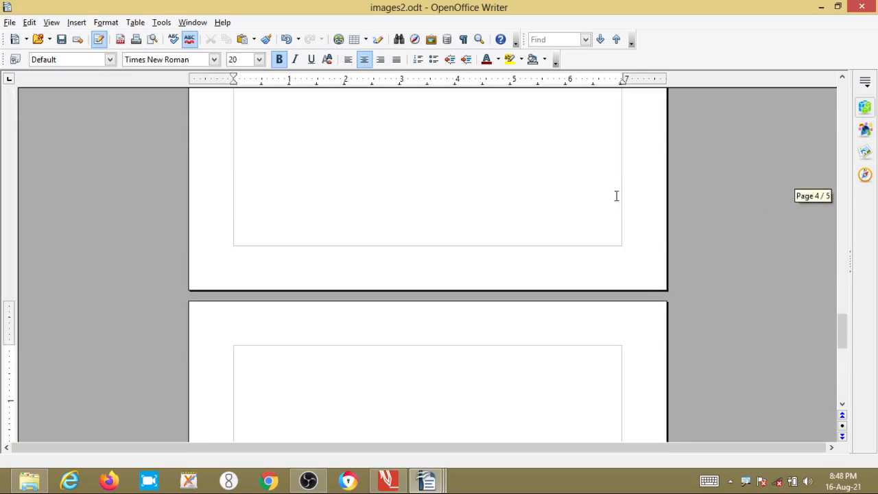
{"action": "scroll", "coordinate": [633, 194], "scroll_direction": "up", "scroll_amount": 3}
{"action": "scroll", "coordinate": [798, 178], "scroll_direction": "up", "scroll_amount": 8}
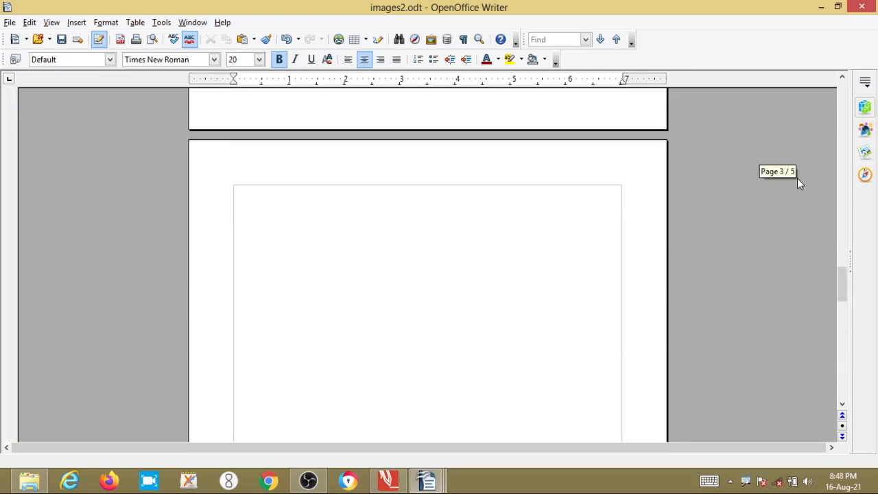
{"action": "scroll", "coordinate": [782, 180], "scroll_direction": "up", "scroll_amount": 7}
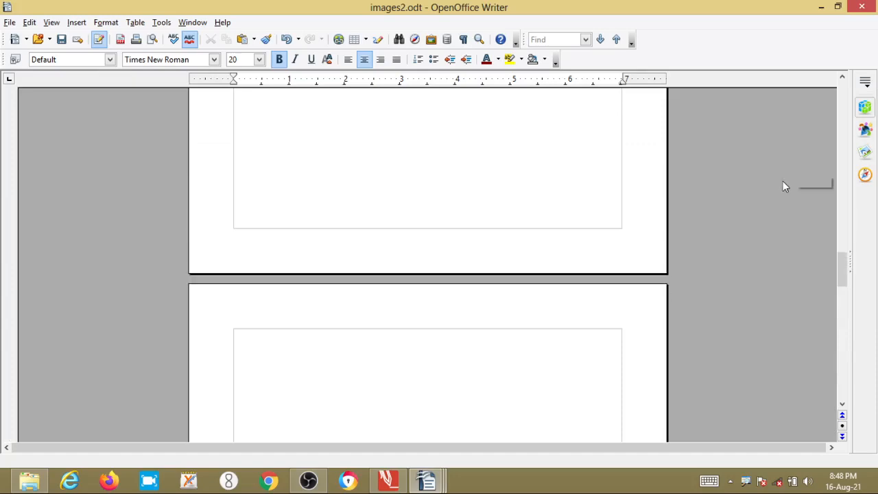
{"action": "scroll", "coordinate": [786, 186], "scroll_direction": "up", "scroll_amount": 8}
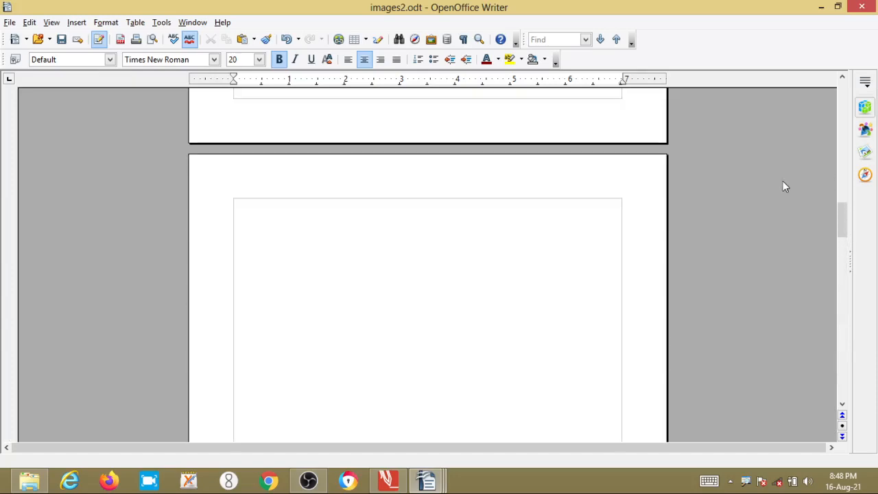
{"action": "scroll", "coordinate": [782, 180], "scroll_direction": "up", "scroll_amount": 10}
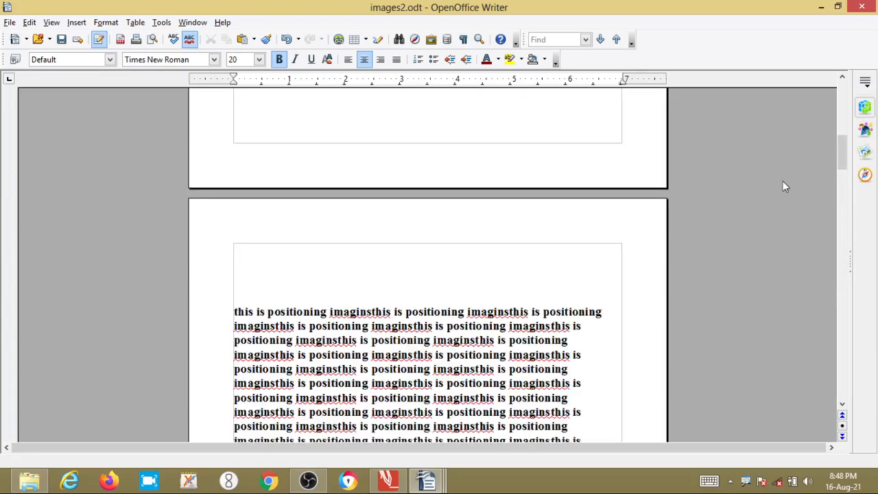
{"action": "scroll", "coordinate": [786, 186], "scroll_direction": "up", "scroll_amount": 5}
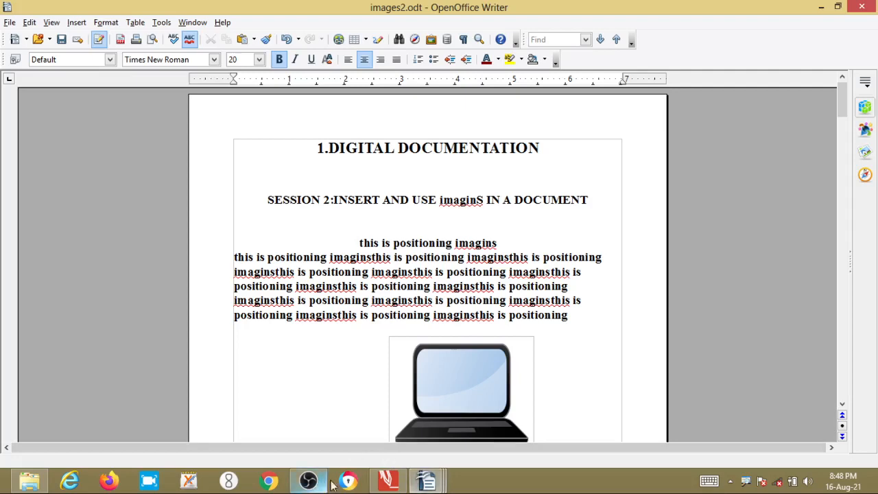
{"action": "left_click", "coordinate": [309, 482]}
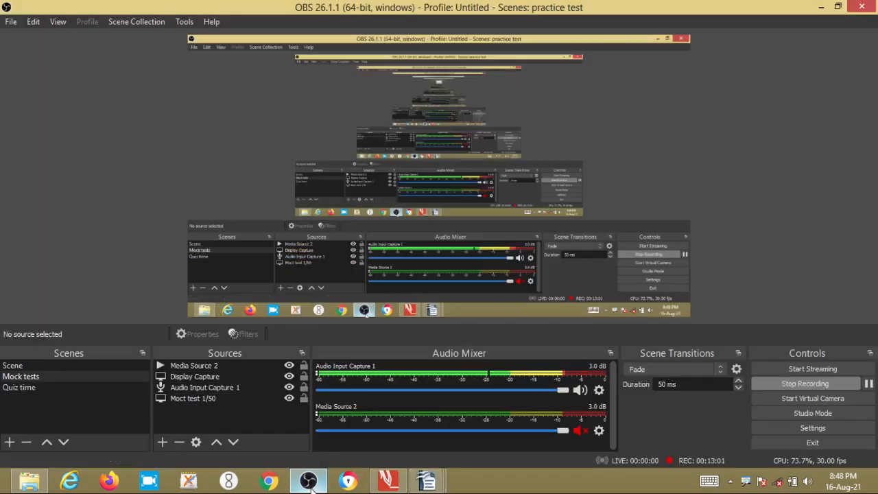
{"action": "left_click", "coordinate": [309, 482]}
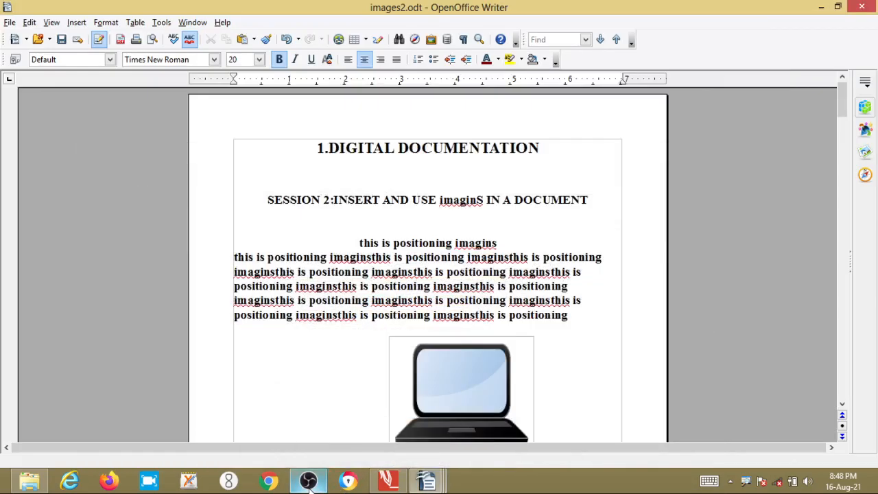
{"action": "left_click", "coordinate": [309, 482]}
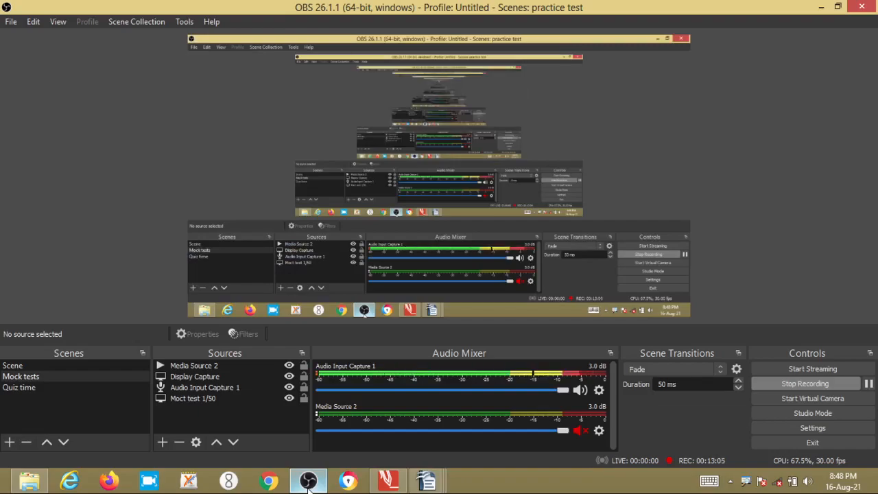
{"action": "left_click", "coordinate": [309, 483]}
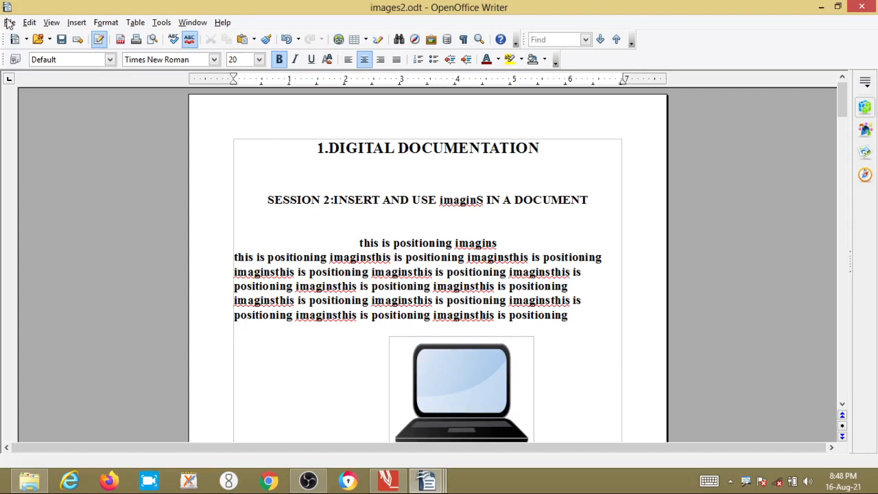
{"action": "left_click", "coordinate": [52, 23]}
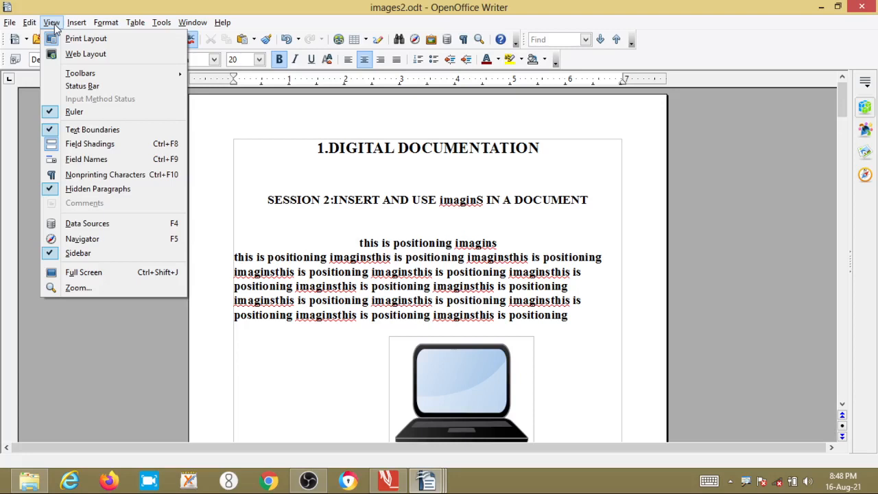
{"action": "left_click", "coordinate": [98, 240]}
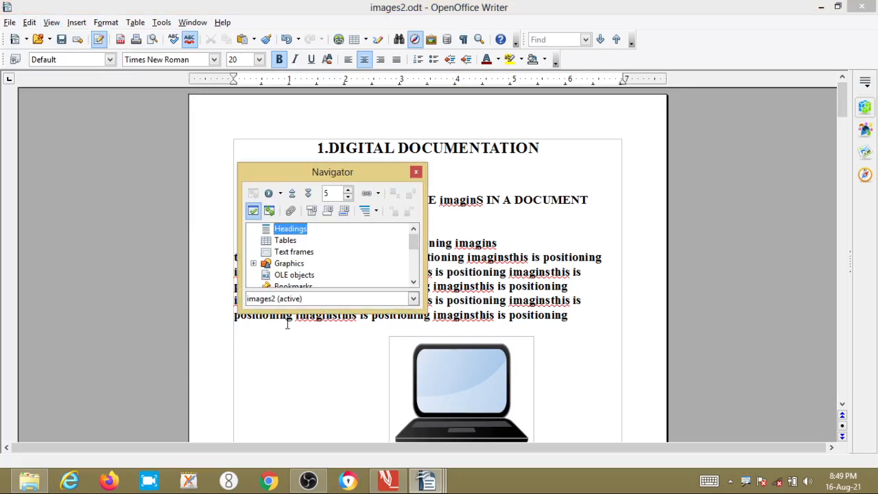
{"action": "left_click", "coordinate": [417, 172]}
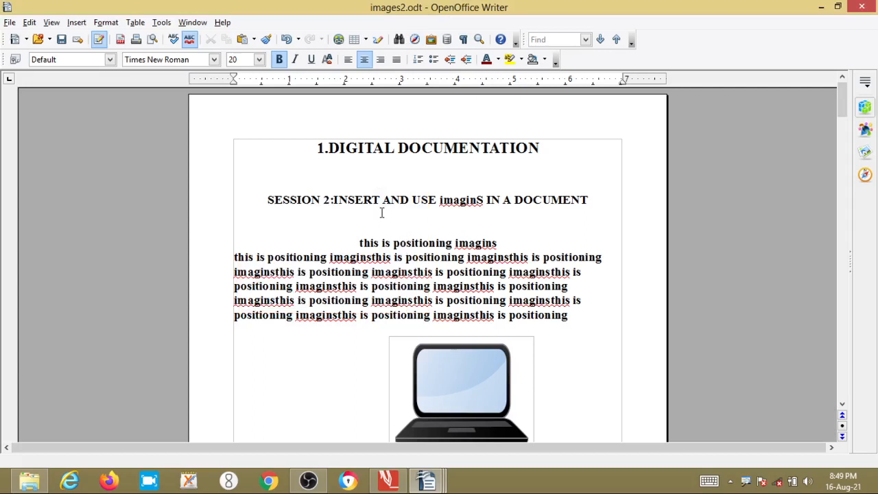
{"action": "left_click", "coordinate": [339, 221]}
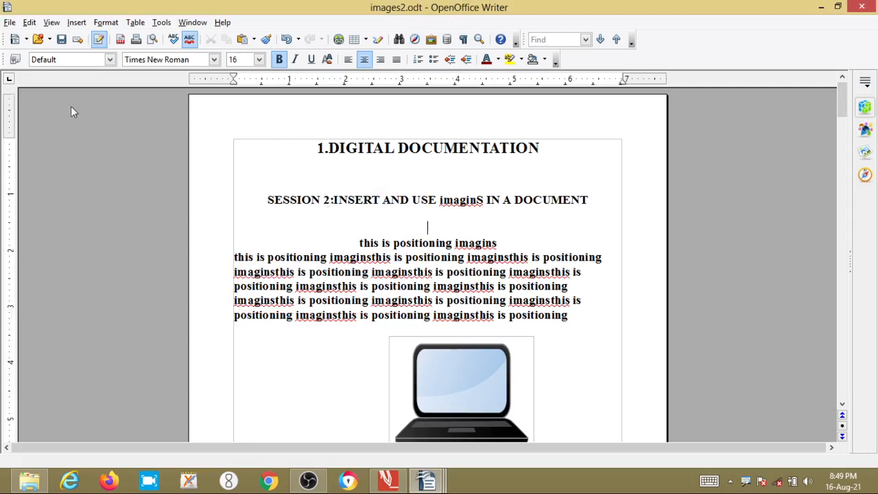
- Try to jump to page 5 through the Navigator, and close the Navigator
{"action": "left_click", "coordinate": [51, 22]}
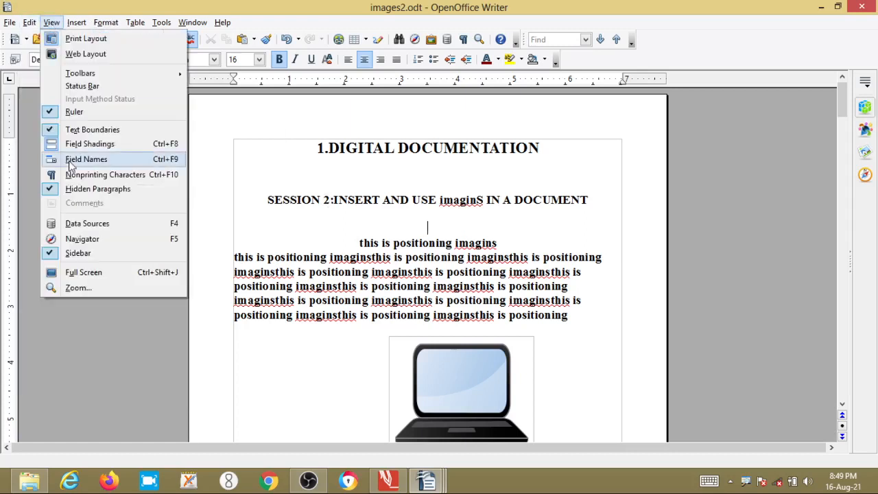
{"action": "left_click", "coordinate": [81, 240]}
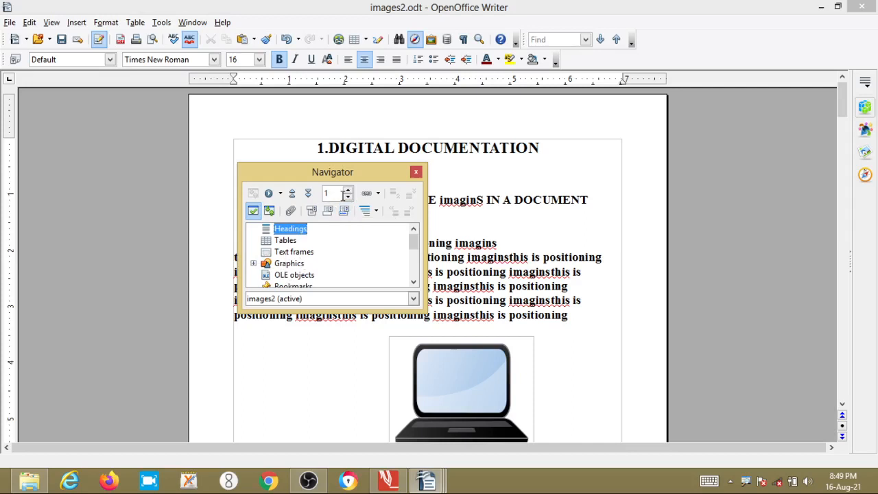
{"action": "mouse_move", "coordinate": [332, 194]}
{"action": "left_mouse_down"}
{"action": "mouse_move", "coordinate": [326, 198]}
{"action": "mouse_move", "coordinate": [354, 205]}
{"action": "mouse_move", "coordinate": [316, 189]}
{"action": "left_mouse_up"}
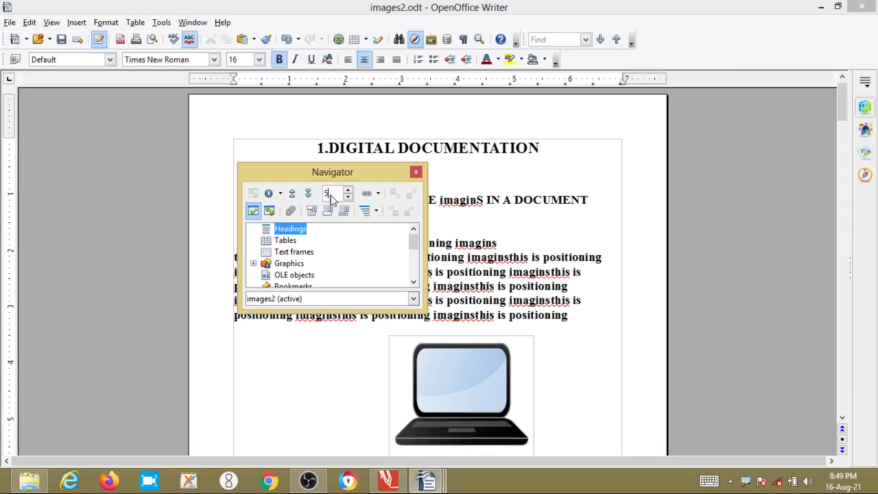
{"action": "type", "text": "5"}
{"action": "left_click", "coordinate": [318, 483]}
{"action": "left_click", "coordinate": [318, 484]}
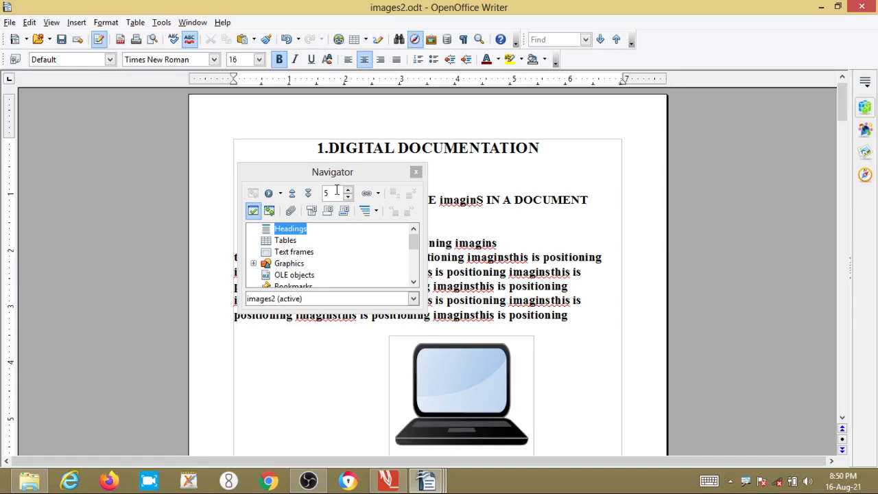
{"action": "left_click", "coordinate": [417, 173]}
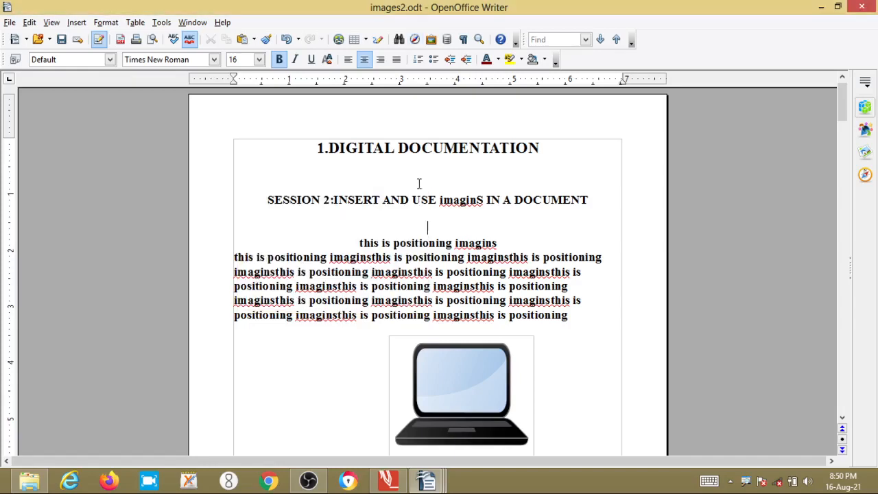
- Jump to page 3 of the document with the Navigator and close the Navigator
{"action": "scroll", "coordinate": [417, 191], "scroll_direction": "down", "scroll_amount": 4}
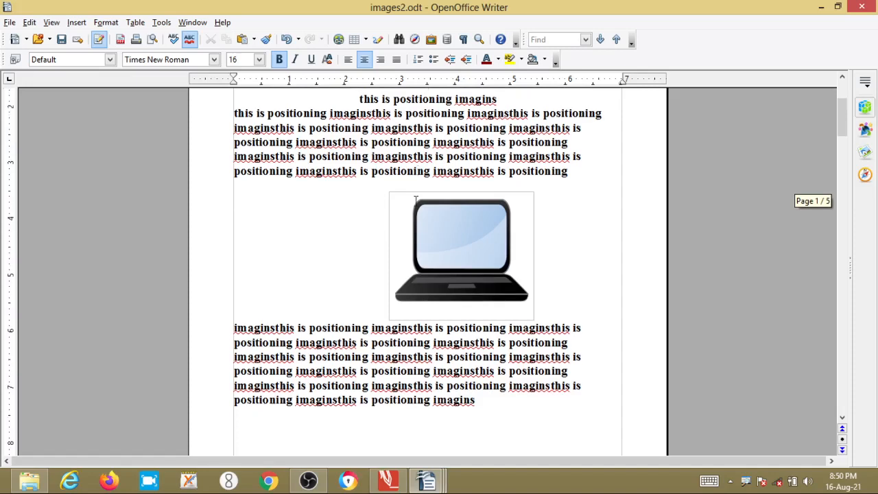
{"action": "scroll", "coordinate": [415, 199], "scroll_direction": "down", "scroll_amount": 2}
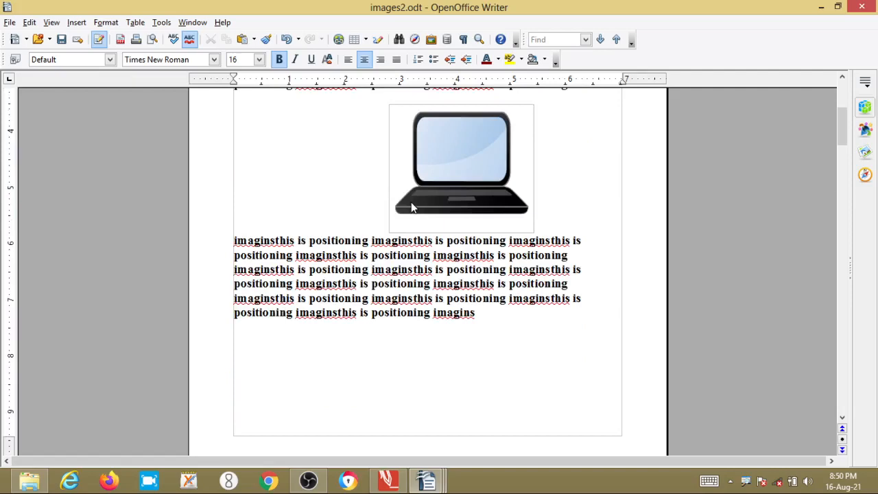
{"action": "scroll", "coordinate": [412, 205], "scroll_direction": "down", "scroll_amount": 6}
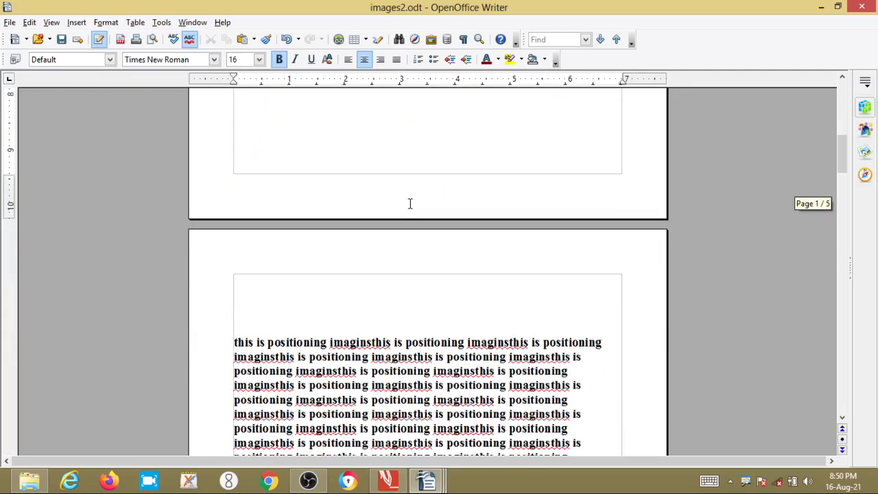
{"action": "scroll", "coordinate": [410, 206], "scroll_direction": "up", "scroll_amount": 3}
{"action": "scroll", "coordinate": [409, 213], "scroll_direction": "up", "scroll_amount": 5}
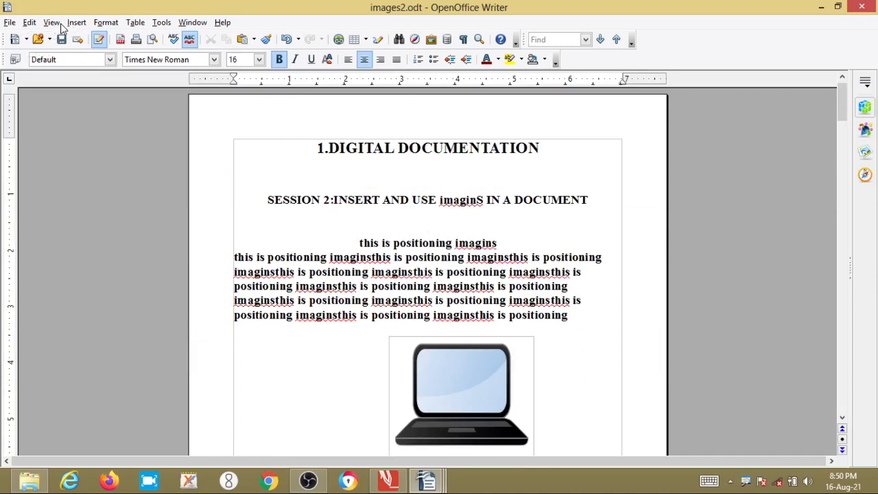
{"action": "left_click", "coordinate": [60, 24]}
{"action": "left_click", "coordinate": [103, 236]}
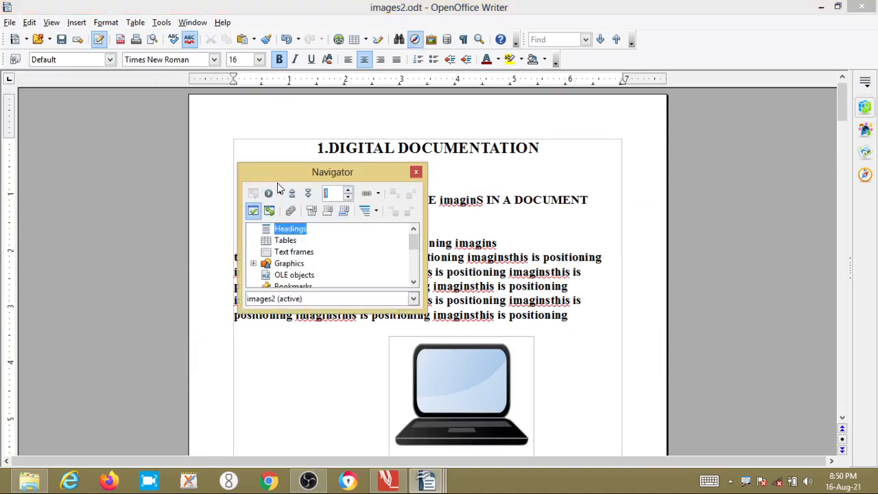
{"action": "type", "text": "3"}
{"action": "key", "text": "Return"}
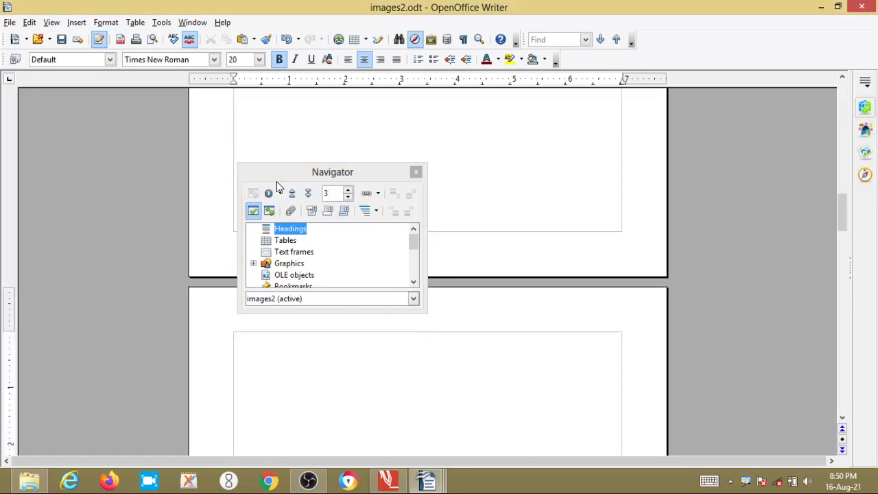
{"action": "left_click", "coordinate": [417, 173]}
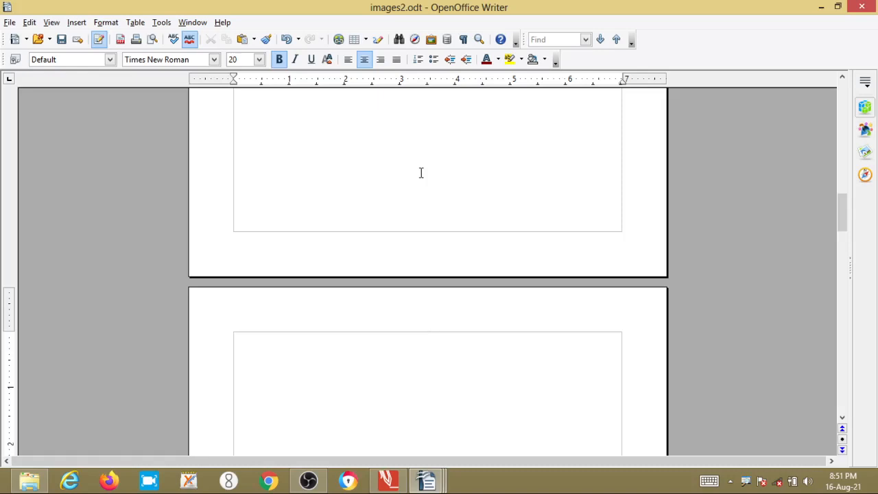
- Insert a tab on the first line of page 3 and write "az" on the line below it
{"action": "key", "text": "Tab"}
{"action": "left_click", "coordinate": [315, 484]}
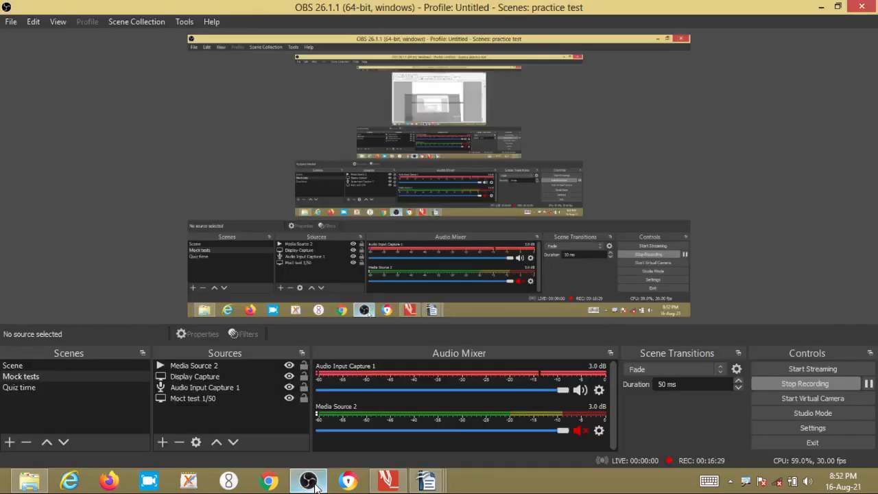
{"action": "left_click", "coordinate": [314, 484]}
{"action": "left_click", "coordinate": [315, 485]}
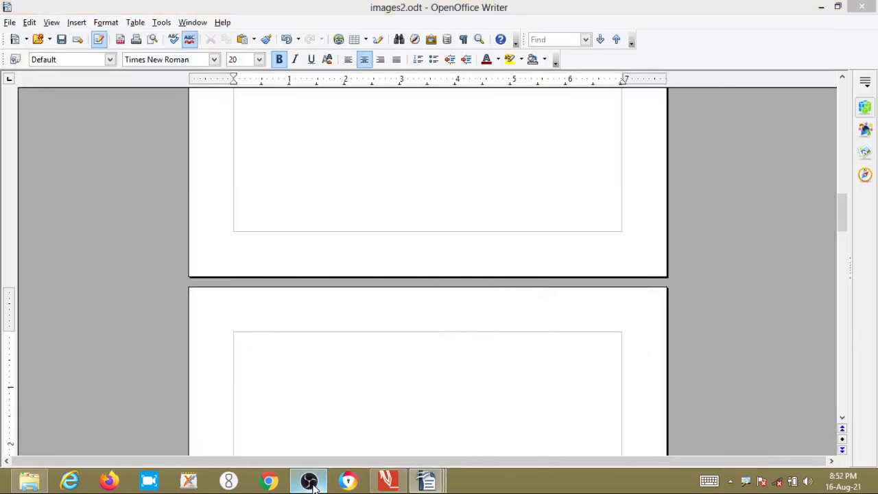
{"action": "left_click", "coordinate": [311, 484]}
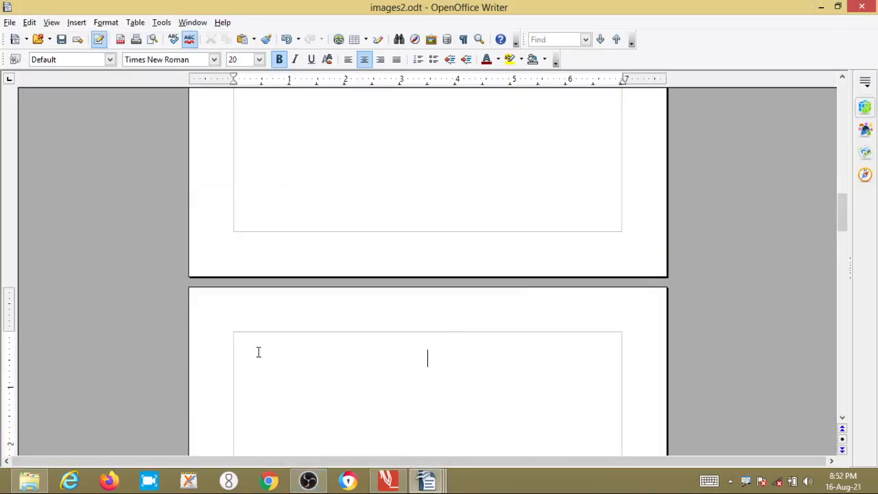
{"action": "type", "text": "az"}
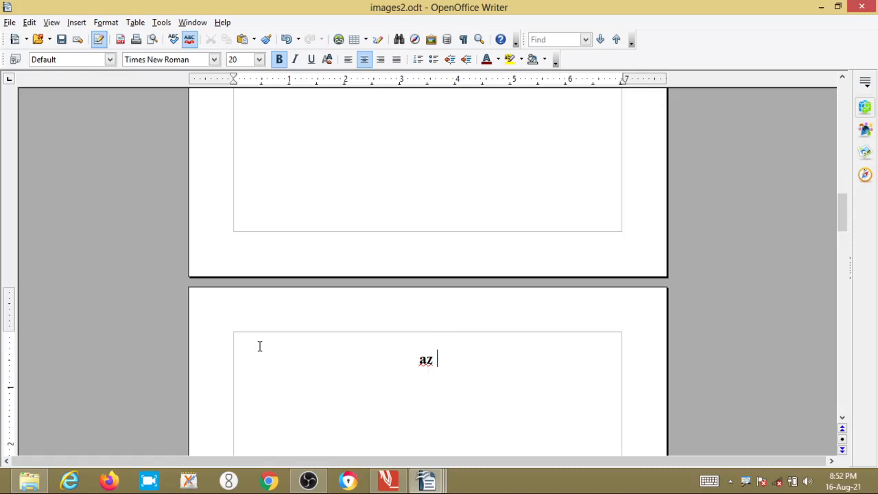
- Move the text cursor by characters and lines around "az" and place it at the end of page 3's first line
{"action": "key", "text": "Up"}
{"action": "key", "text": "Down"}
{"action": "key", "text": "Right"}
{"action": "key", "text": "Up"}
{"action": "key", "text": "Left"}
{"action": "key", "text": "Down"}
{"action": "key", "text": "Up"}
{"action": "key", "text": "Right"}
{"action": "key", "text": "Right"}
{"action": "key", "text": "Up"}
{"action": "key", "text": "Right"}
- Show nonprinting characters and add a run of spaces, five periods, more spaces and a tab to page 3's first line
{"action": "left_click", "coordinate": [464, 40]}
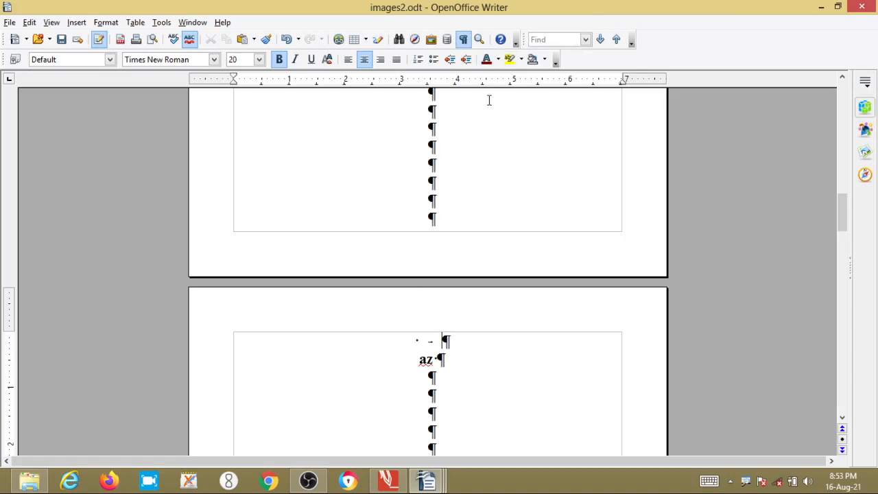
{"action": "scroll", "coordinate": [401, 371], "scroll_direction": "down", "scroll_amount": 4}
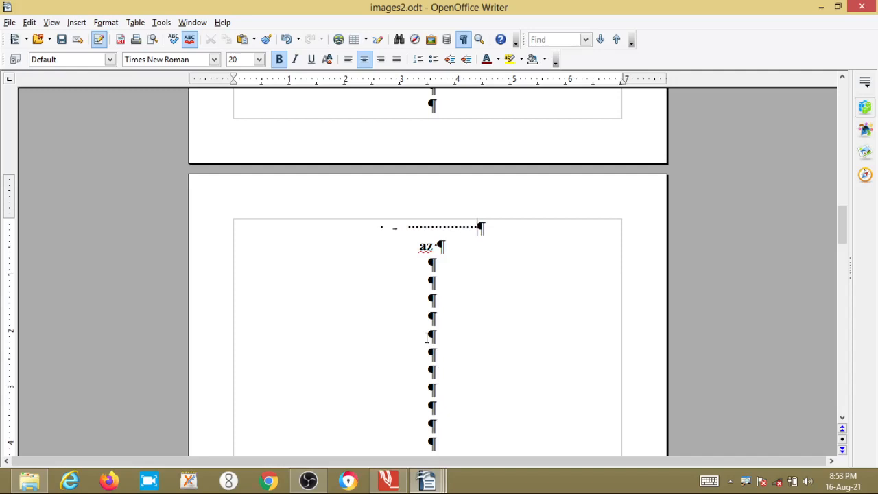
{"action": "type", "text": "....."}
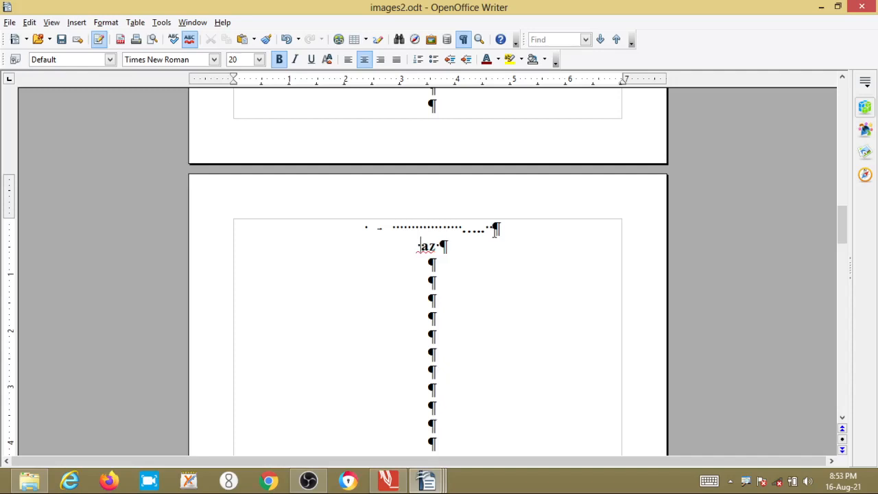
{"action": "left_click", "coordinate": [494, 232]}
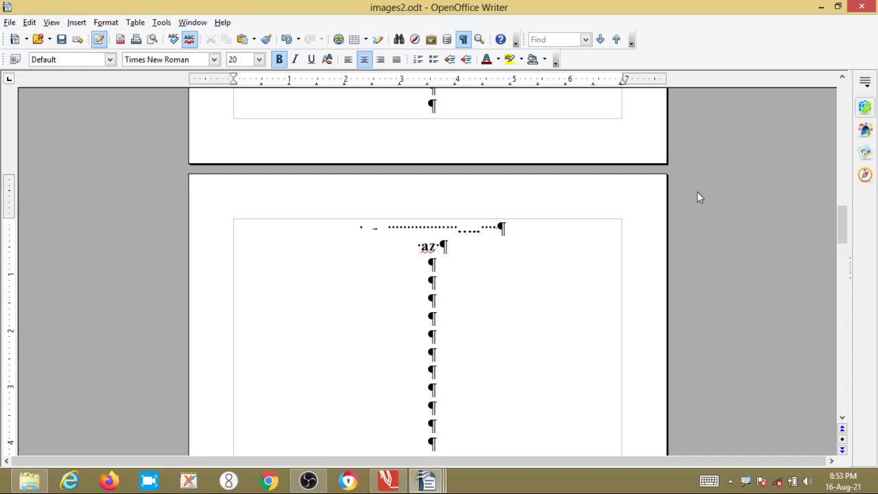
{"action": "key", "text": "Tab"}
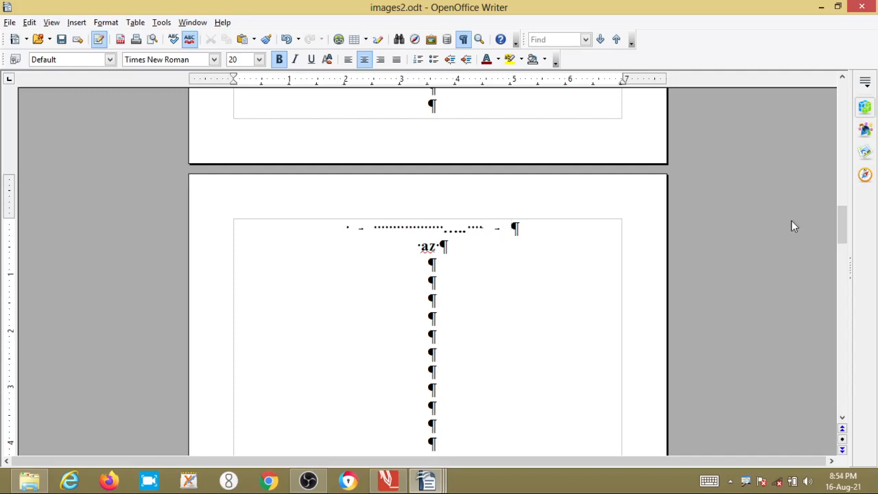
- Move the text cursor between the first lines of page 3 and hide the nonprinting characters
{"action": "key", "text": "Right"}
{"action": "key", "text": "Down"}
{"action": "key", "text": "Up"}
{"action": "key", "text": "Up"}
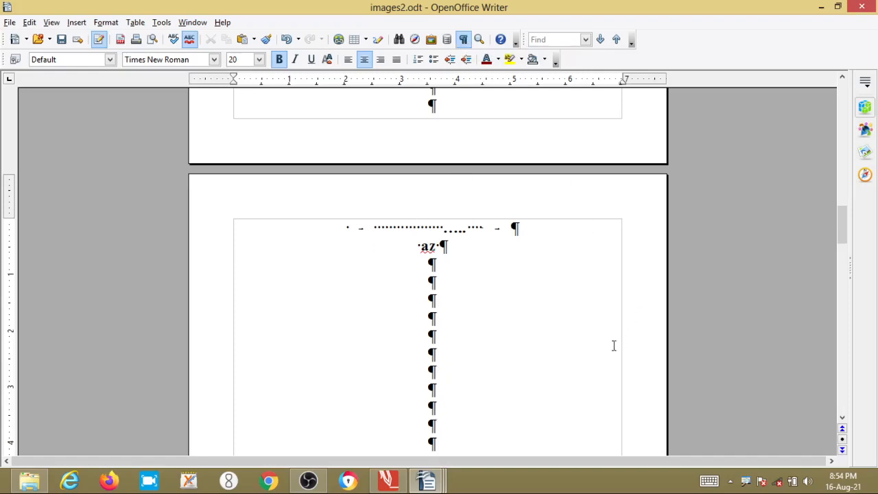
{"action": "left_click", "coordinate": [464, 40]}
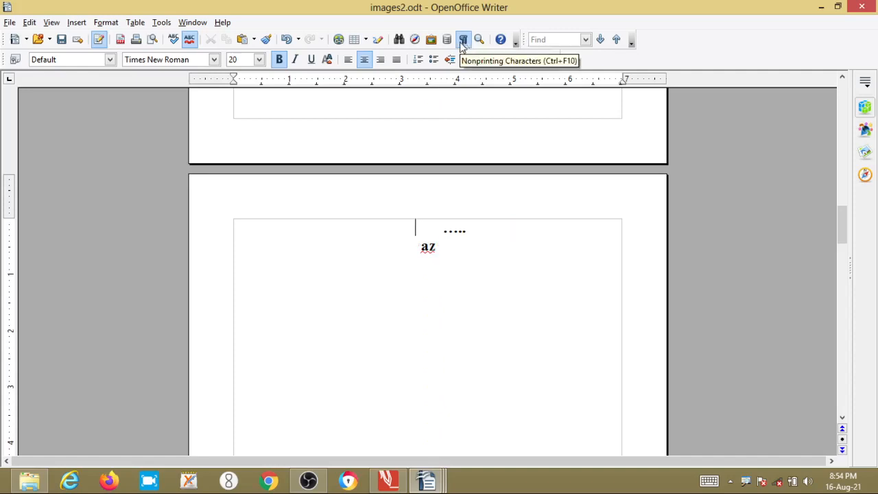
- Show the nonprinting characters again and place the cursor in the empty paragraph just above the "SESSION 2" heading on page 1
{"action": "scroll", "coordinate": [478, 234], "scroll_direction": "up", "scroll_amount": 3}
{"action": "scroll", "coordinate": [478, 233], "scroll_direction": "up", "scroll_amount": 10}
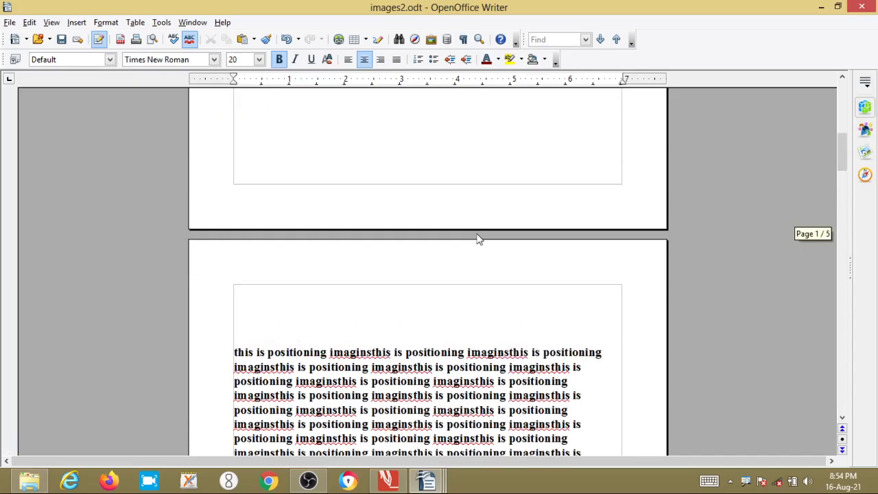
{"action": "key", "text": "ctrl+F10"}
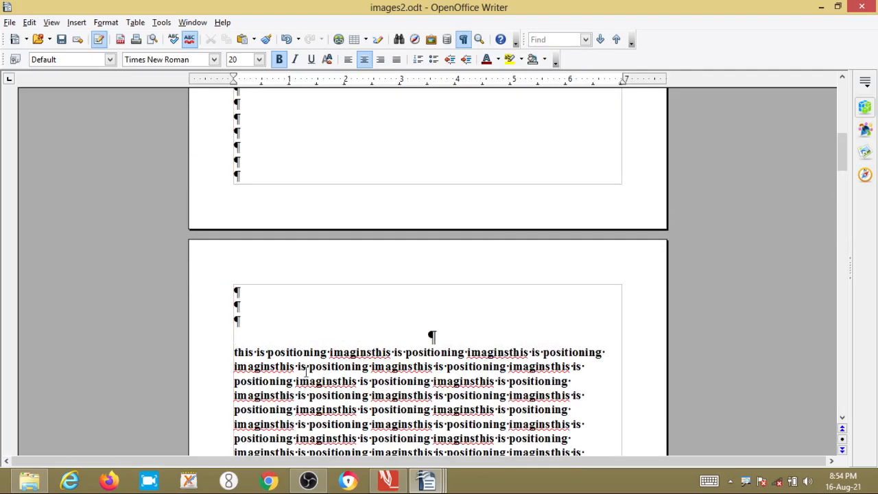
{"action": "scroll", "coordinate": [305, 371], "scroll_direction": "up", "scroll_amount": 15}
{"action": "scroll", "coordinate": [295, 261], "scroll_direction": "up", "scroll_amount": 1}
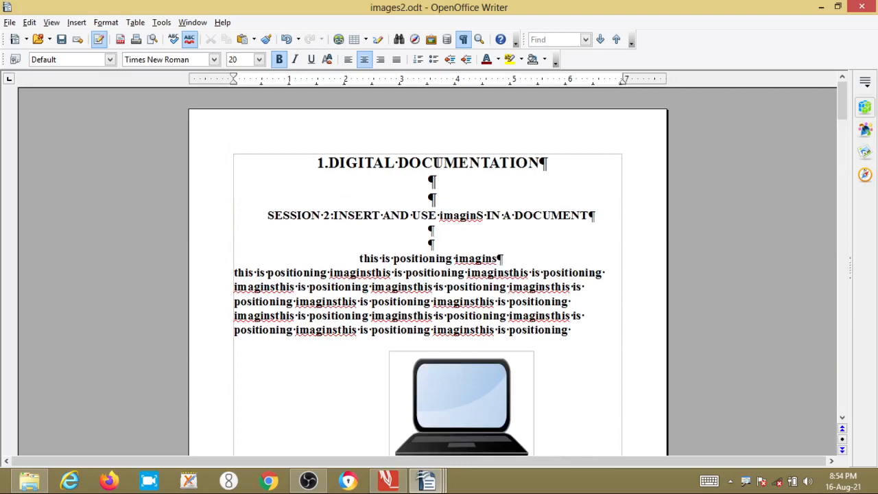
{"action": "scroll", "coordinate": [437, 163], "scroll_direction": "down", "scroll_amount": 2}
{"action": "scroll", "coordinate": [437, 164], "scroll_direction": "up", "scroll_amount": 2}
{"action": "left_click", "coordinate": [423, 194]}
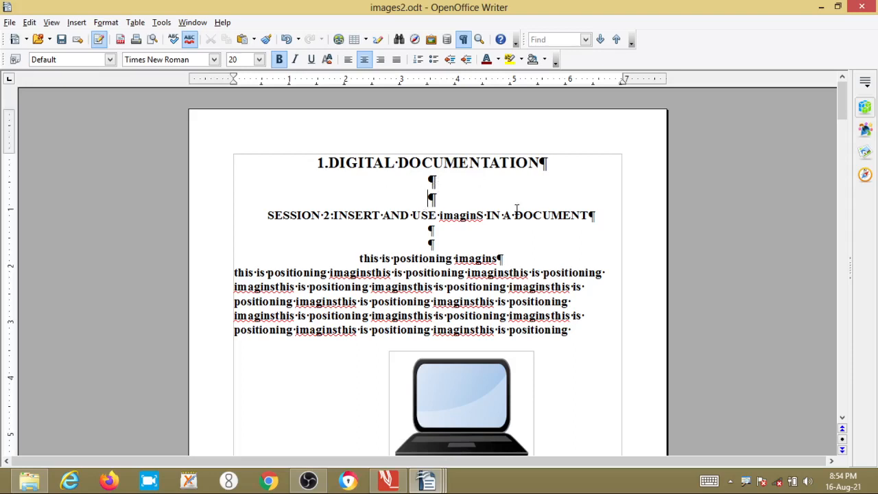
- Look through the paragraph marks and space dots on pages 1 and 2
{"action": "scroll", "coordinate": [440, 202], "scroll_direction": "down", "scroll_amount": 2}
{"action": "left_click", "coordinate": [440, 202]}
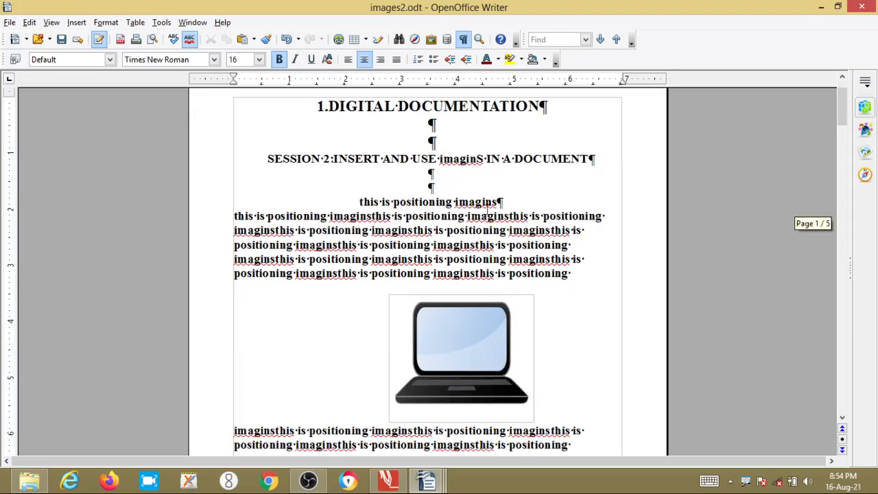
{"action": "scroll", "coordinate": [462, 216], "scroll_direction": "down", "scroll_amount": 10}
{"action": "scroll", "coordinate": [462, 219], "scroll_direction": "down", "scroll_amount": 15}
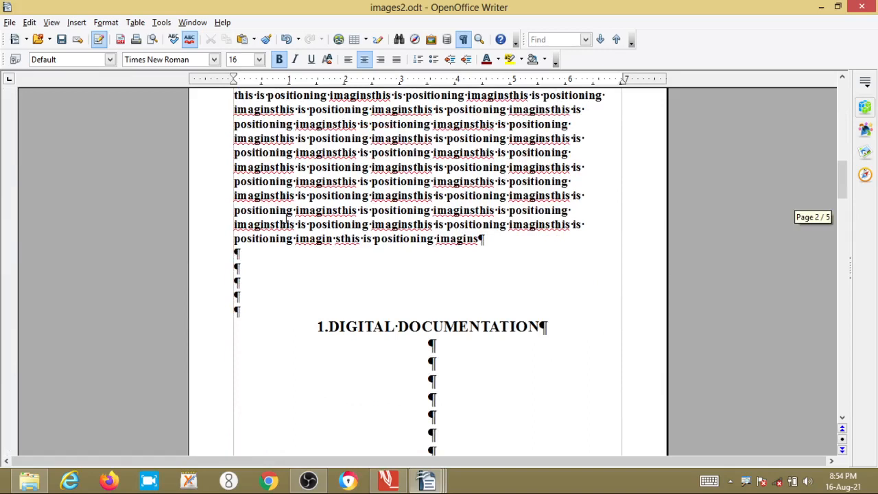
{"action": "scroll", "coordinate": [287, 219], "scroll_direction": "down", "scroll_amount": 3}
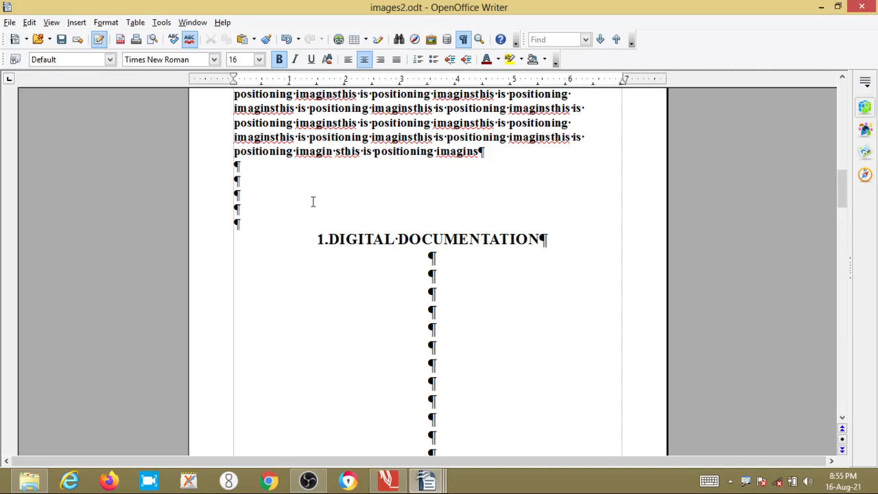
{"action": "left_click", "coordinate": [315, 486]}
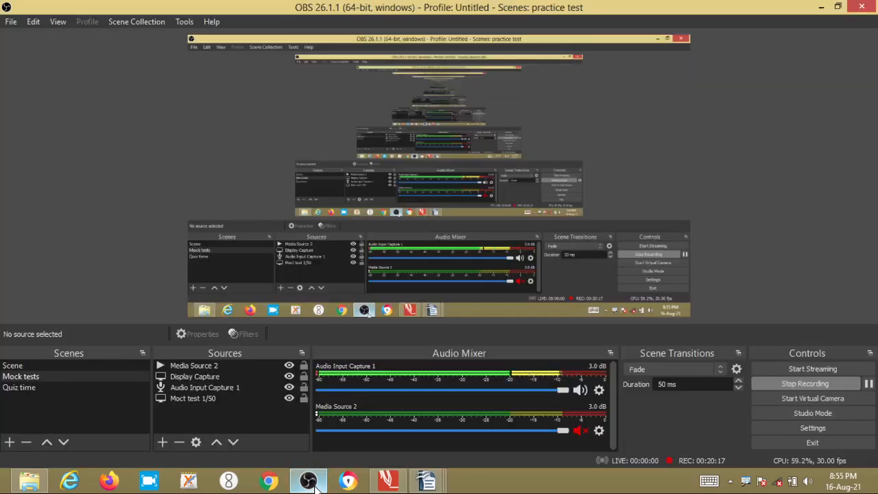
{"action": "left_click", "coordinate": [315, 486]}
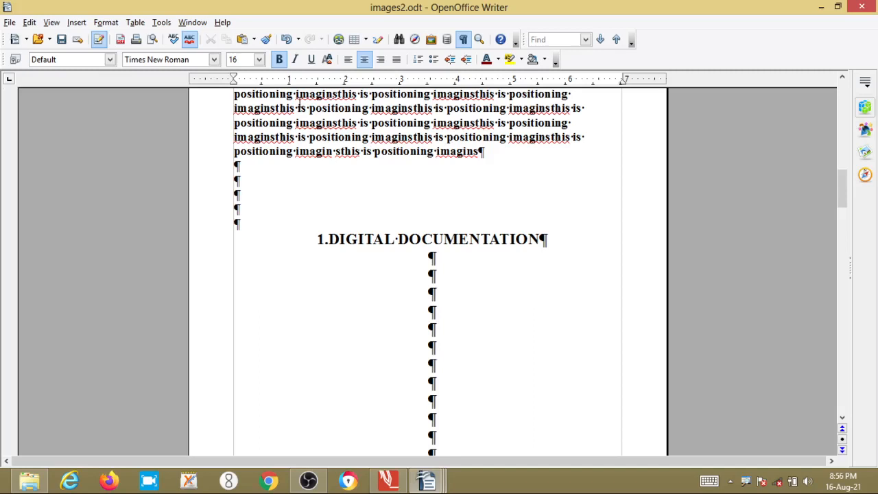
- Replace the "s" in the first "imaginsthis" of page 2's top text line with a space
{"action": "scroll", "coordinate": [245, 251], "scroll_direction": "up", "scroll_amount": 4}
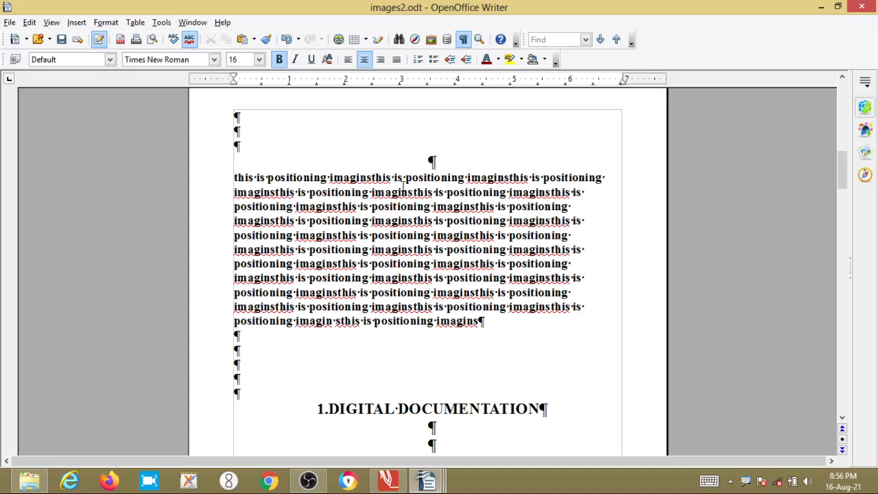
{"action": "left_click", "coordinate": [366, 180]}
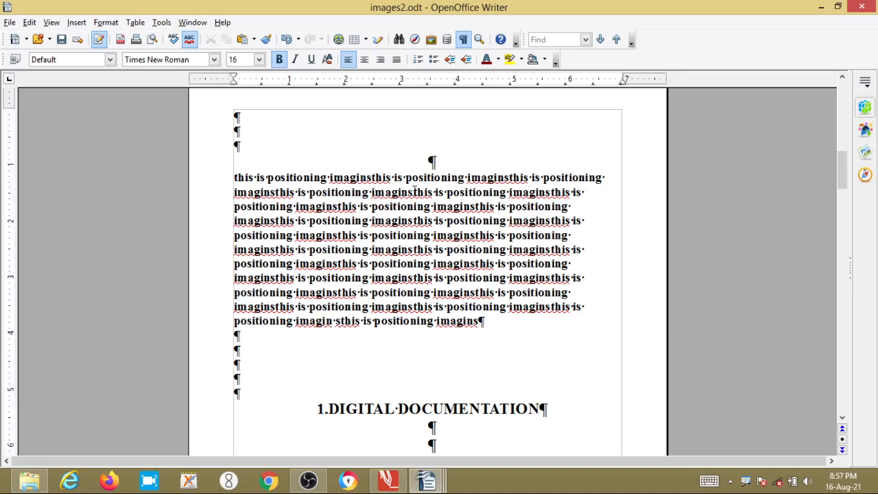
{"action": "key", "text": "Right"}
{"action": "key", "text": "BackSpace"}
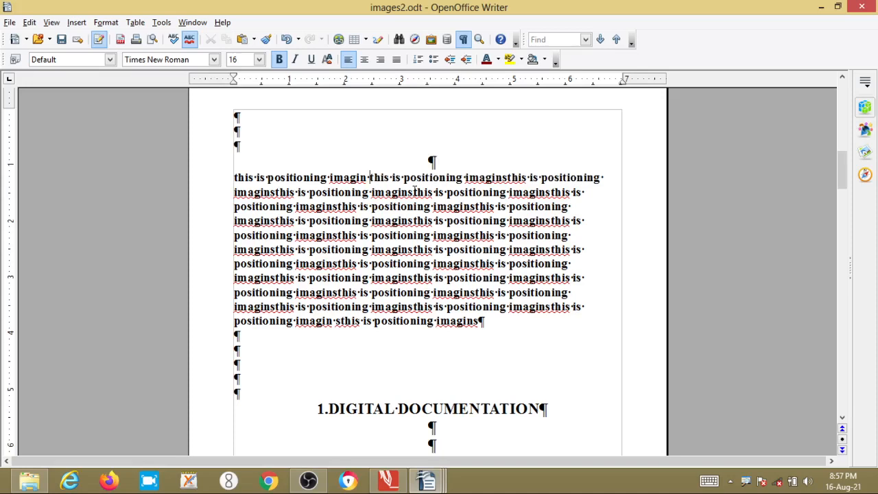
- Hide the nonprinting characters and complete "imagin" as "imagine" in page 2's first text line
{"action": "key", "text": "ctrl+F12"}
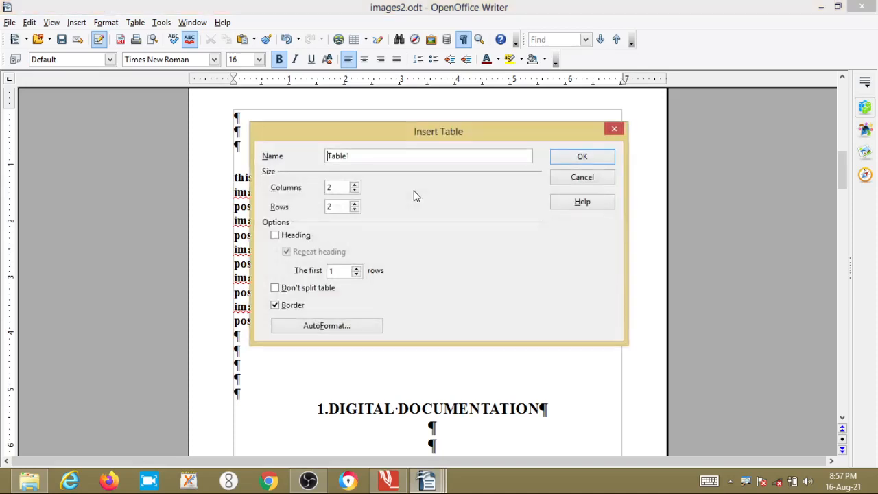
{"action": "left_click", "coordinate": [615, 130]}
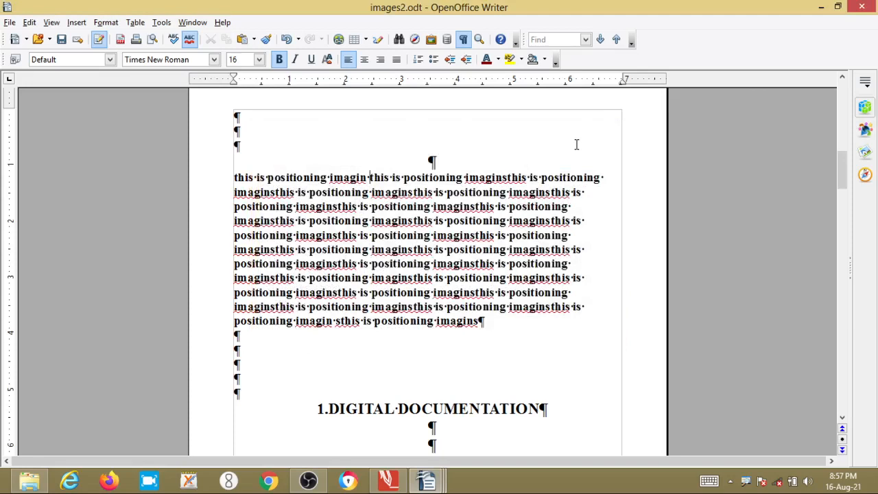
{"action": "key", "text": "ctrl+F10"}
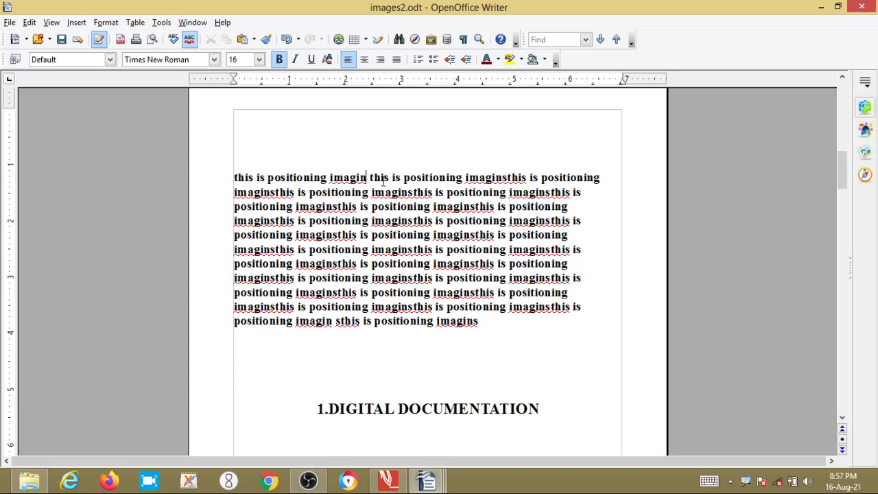
{"action": "type", "text": "e"}
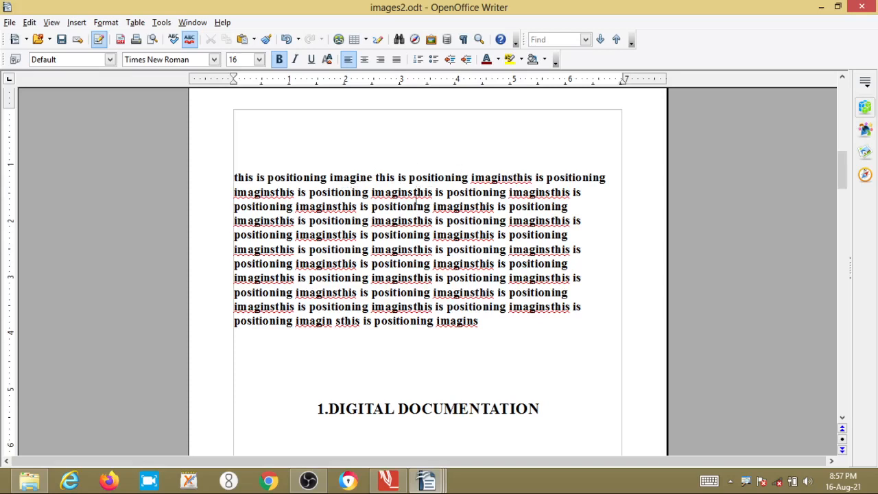
- Misspell page 2's heading by deleting the second "I" of "DIGITAL" and inserting a backslash and a space before the "L"
{"action": "scroll", "coordinate": [432, 231], "scroll_direction": "down", "scroll_amount": 5}
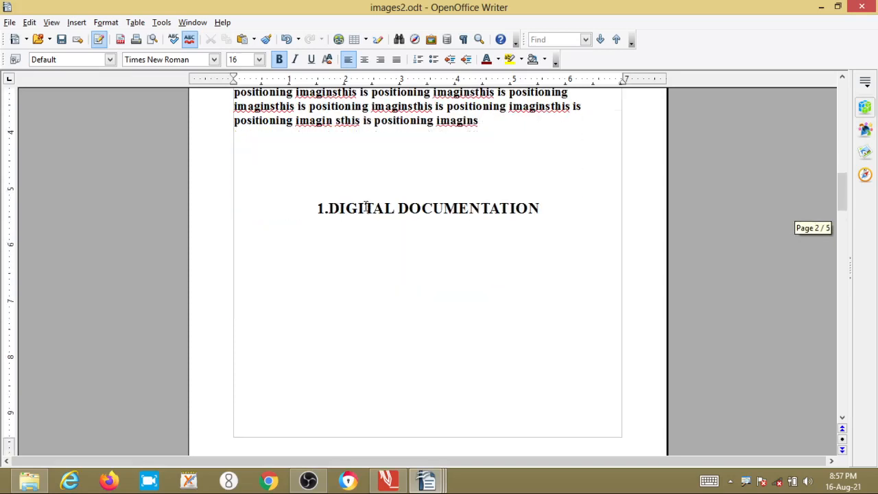
{"action": "left_click", "coordinate": [366, 208]}
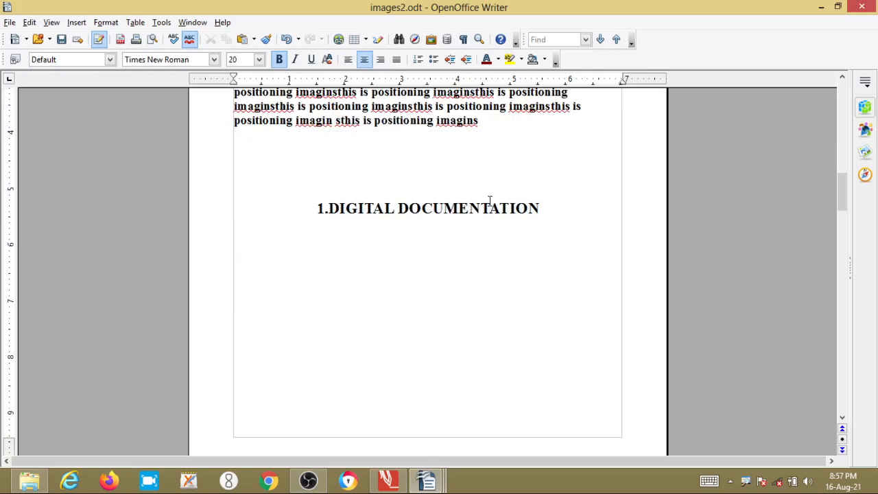
{"action": "key", "text": "BackSpace"}
{"action": "left_click", "coordinate": [396, 208]}
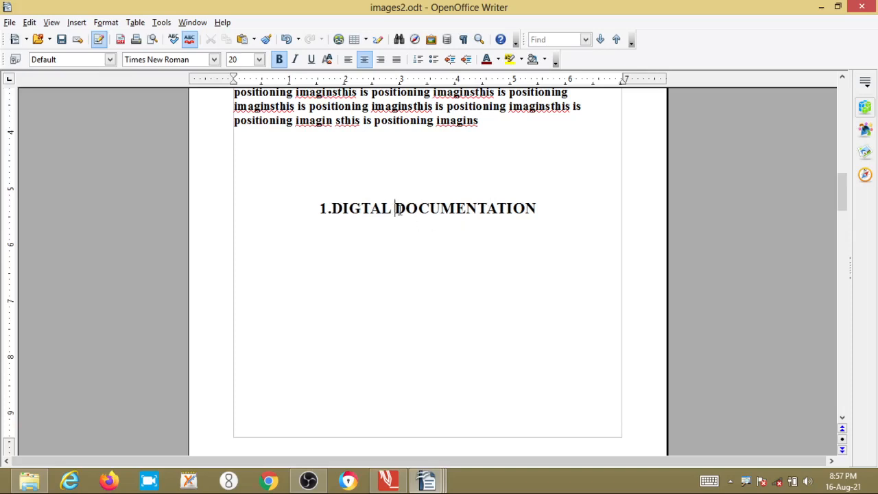
{"action": "left_click", "coordinate": [379, 211]}
{"action": "type", "text": "\\"}
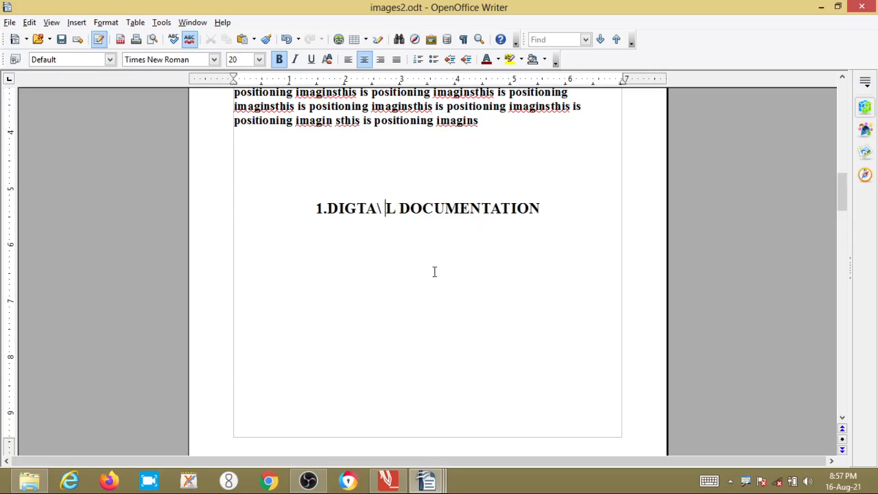
- Add a new line reading "appl" directly below page 2's "DOCUMENTATION" heading
{"action": "left_click", "coordinate": [546, 202]}
{"action": "key", "text": "Return"}
{"action": "type", "text": "appl"}
- Start the spelling and grammar check and choose English (USA) as the text language
{"action": "scroll", "coordinate": [448, 237], "scroll_direction": "up", "scroll_amount": 1}
{"action": "scroll", "coordinate": [448, 237], "scroll_direction": "up", "scroll_amount": 5}
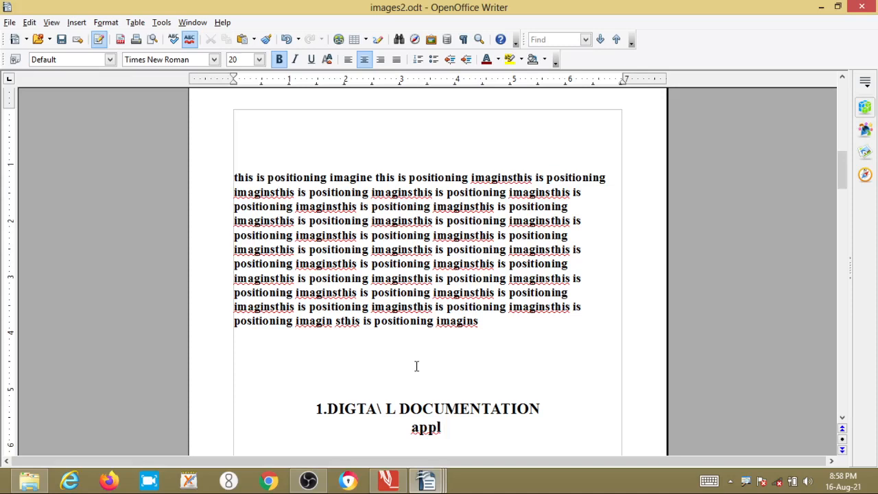
{"action": "left_click", "coordinate": [163, 22]}
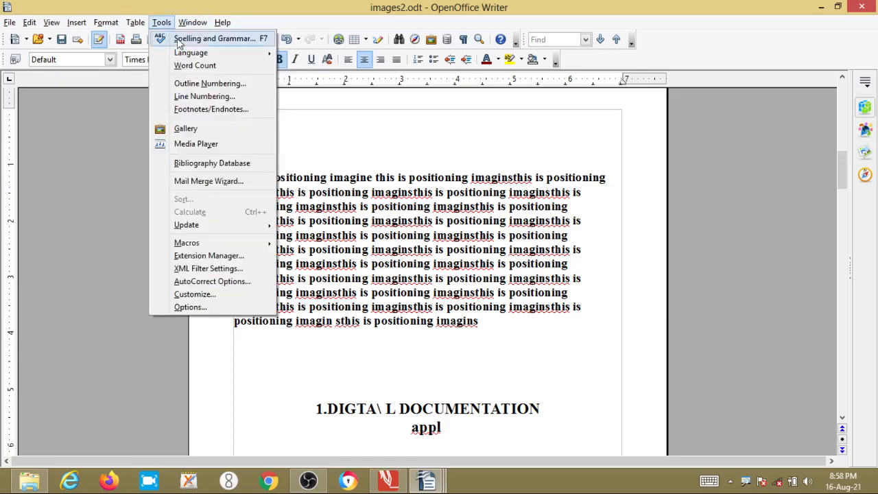
{"action": "left_click", "coordinate": [179, 39]}
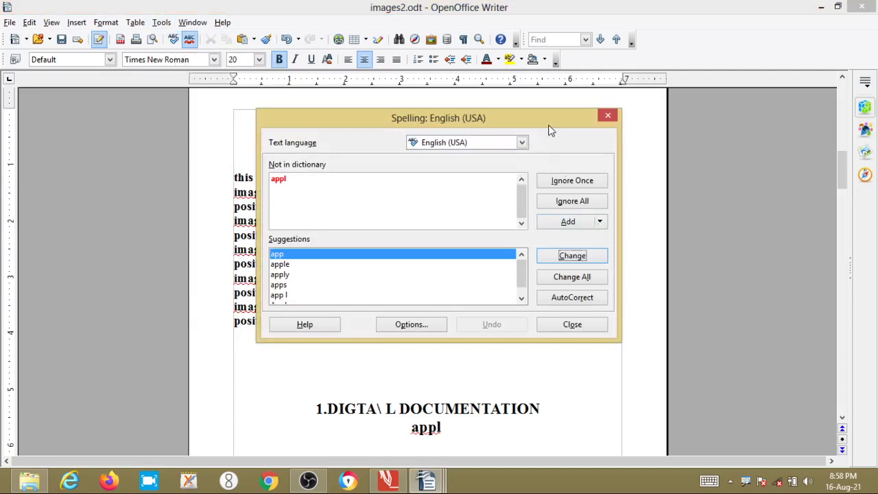
{"action": "left_click_drag", "start_coordinate": [549, 131], "coordinate": [812, 88]}
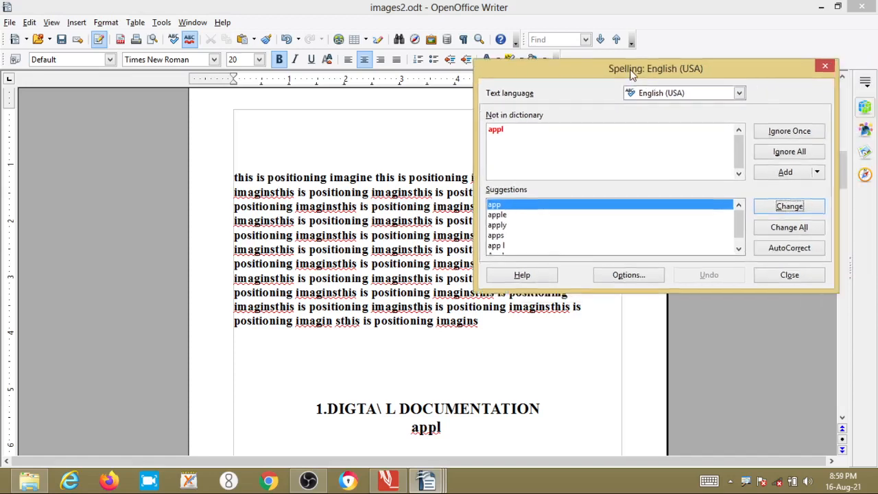
{"action": "left_click_drag", "start_coordinate": [690, 77], "coordinate": [415, 90]}
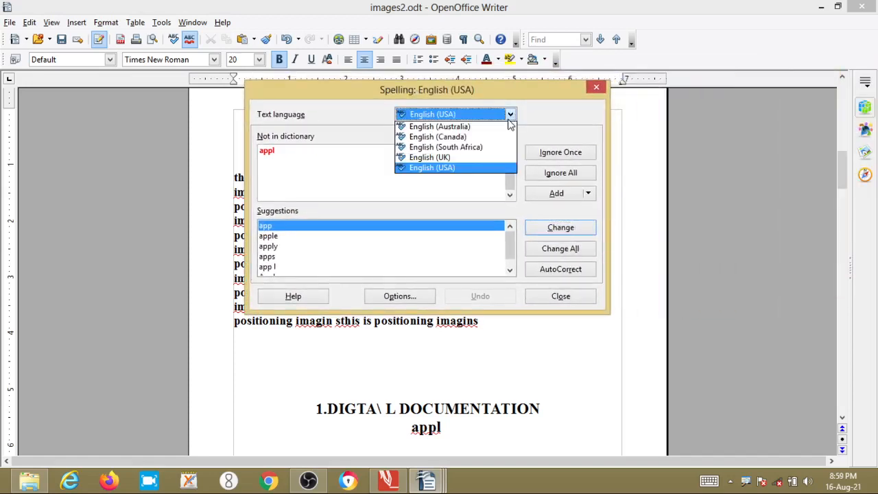
{"action": "left_click", "coordinate": [429, 167]}
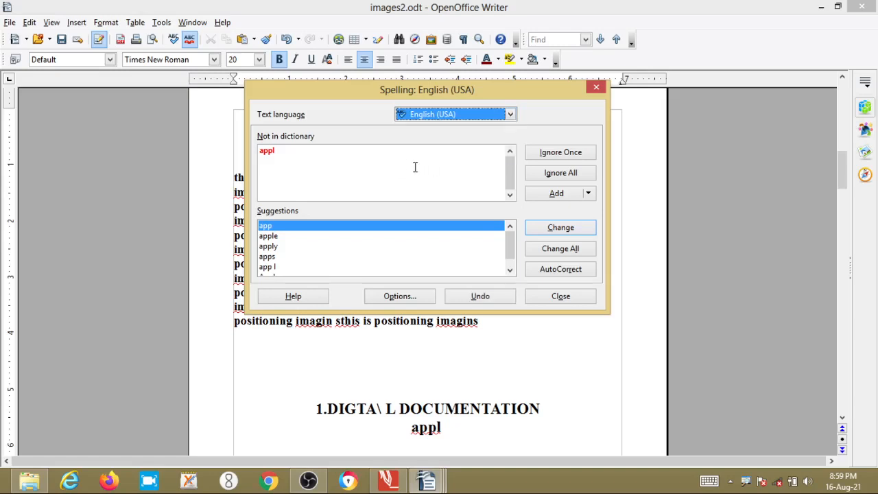
{"action": "left_click", "coordinate": [414, 167]}
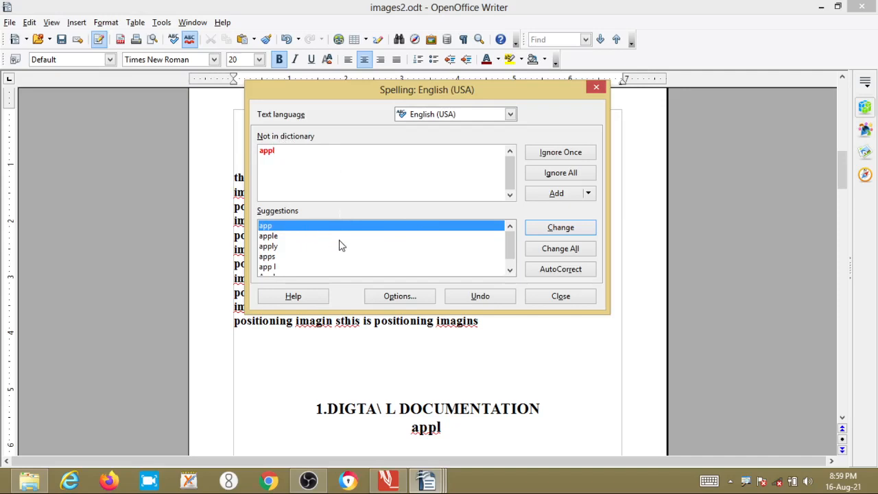
- Browse the spelling suggestions for "appl", change the word to "apply", and close the check
{"action": "scroll", "coordinate": [339, 245], "scroll_direction": "down", "scroll_amount": 1}
{"action": "scroll", "coordinate": [339, 245], "scroll_direction": "up", "scroll_amount": 1}
{"action": "scroll", "coordinate": [286, 225], "scroll_direction": "down", "scroll_amount": 1}
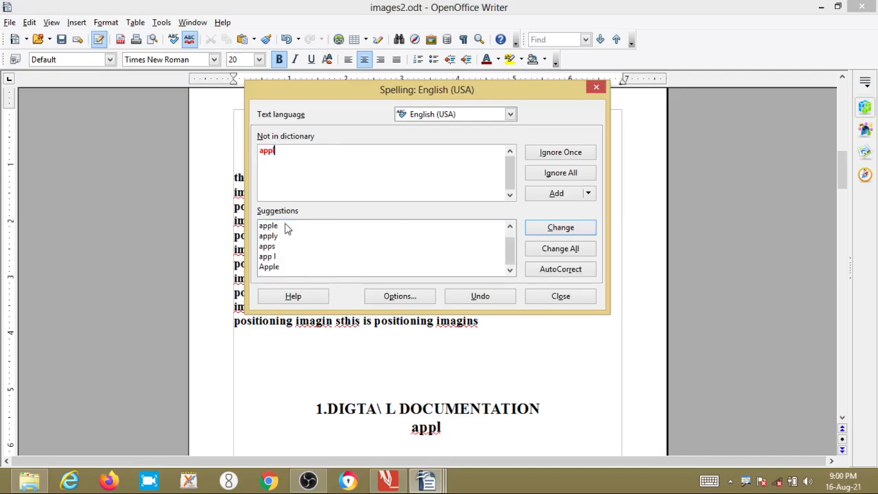
{"action": "scroll", "coordinate": [286, 225], "scroll_direction": "up", "scroll_amount": 1}
{"action": "scroll", "coordinate": [297, 234], "scroll_direction": "down", "scroll_amount": 1}
{"action": "scroll", "coordinate": [323, 222], "scroll_direction": "up", "scroll_amount": 1}
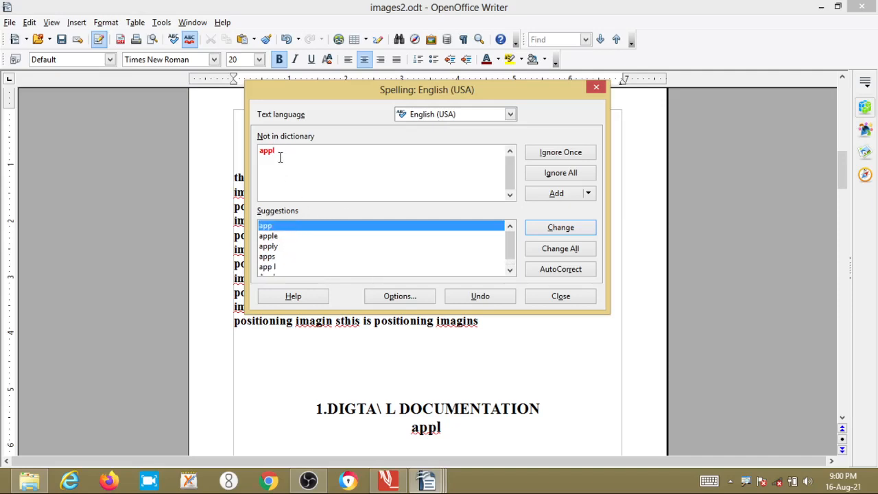
{"action": "left_click", "coordinate": [275, 247]}
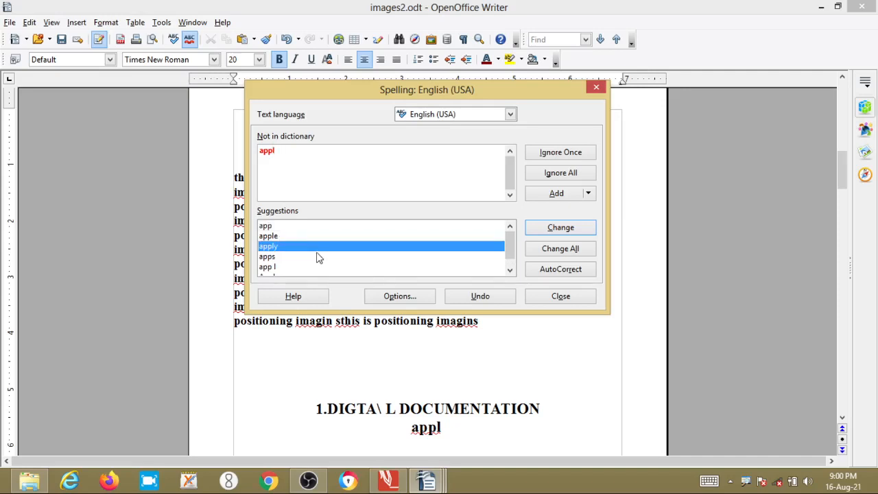
{"action": "scroll", "coordinate": [318, 256], "scroll_direction": "down", "scroll_amount": 1}
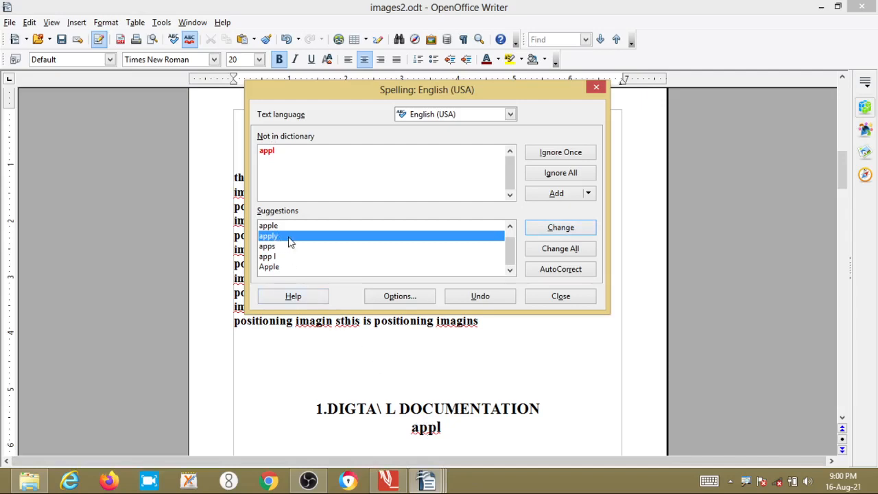
{"action": "left_click", "coordinate": [560, 228]}
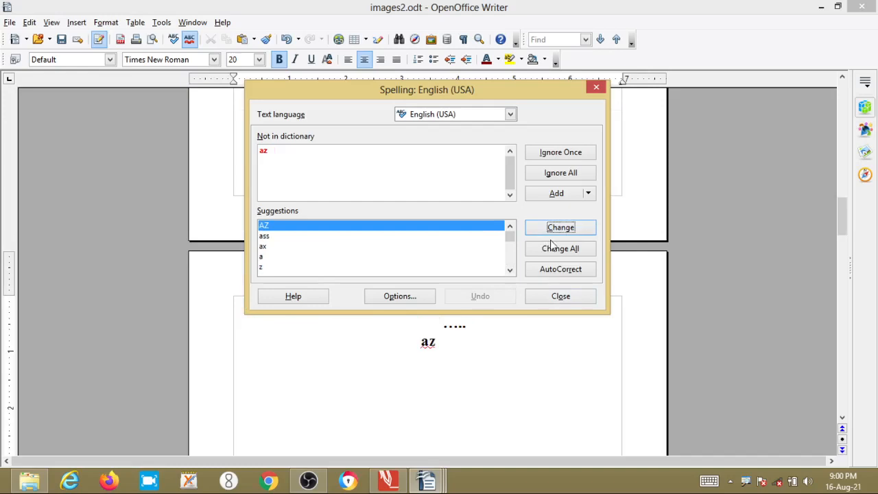
{"action": "left_click", "coordinate": [597, 88]}
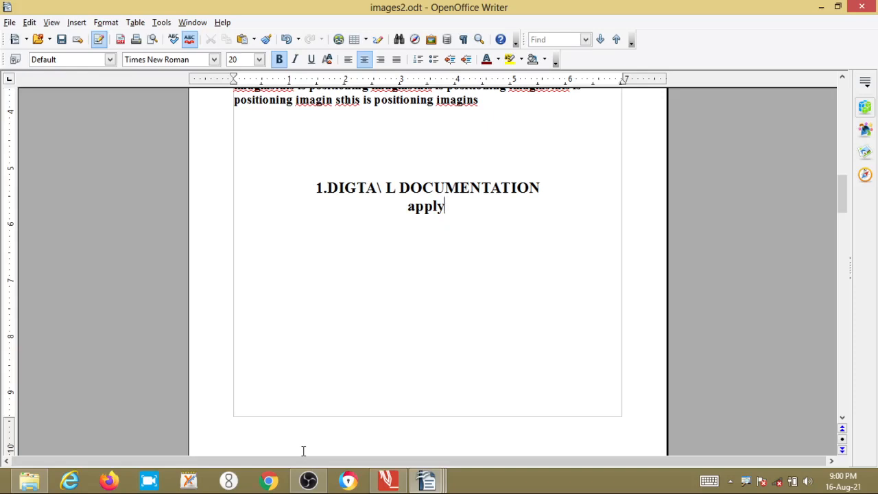
{"action": "key", "text": "XF86AudioLowerVolume"}
{"action": "key", "text": "ctrl+F7"}
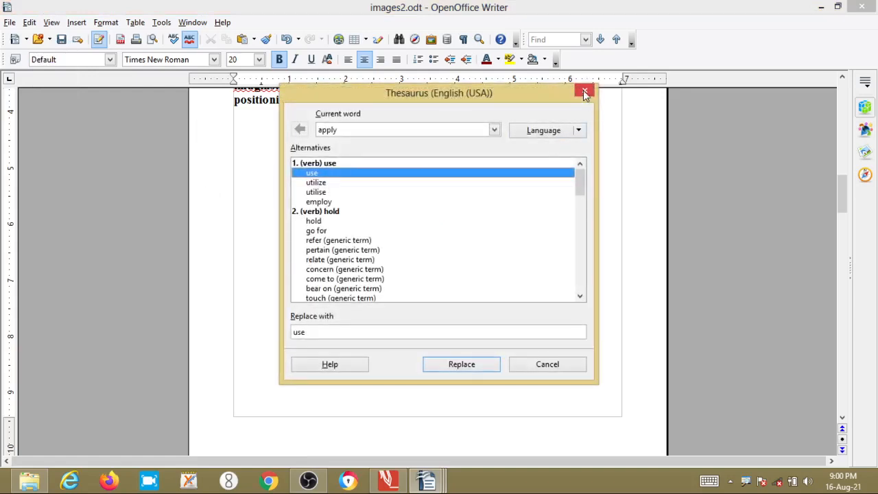
{"action": "left_click", "coordinate": [585, 92]}
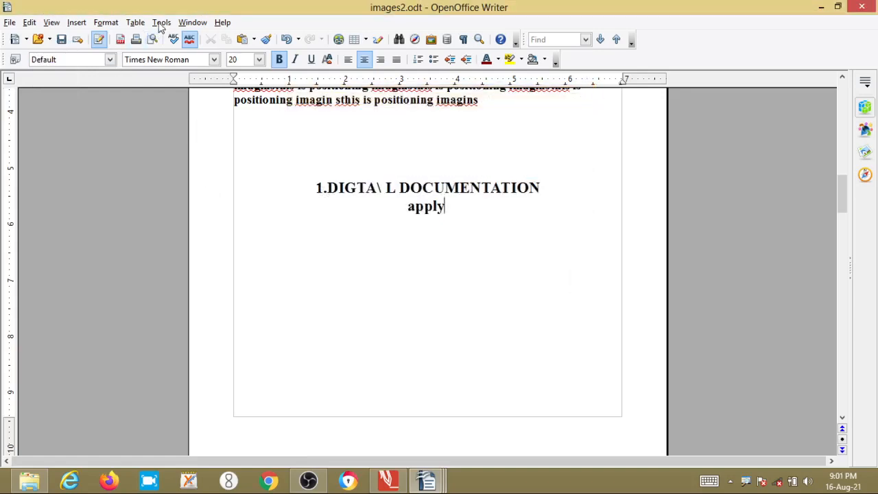
- Run the spelling check again, browse the suggestions for "az", and ignore all occurrences of that word
{"action": "left_click", "coordinate": [162, 23]}
{"action": "left_click", "coordinate": [193, 36]}
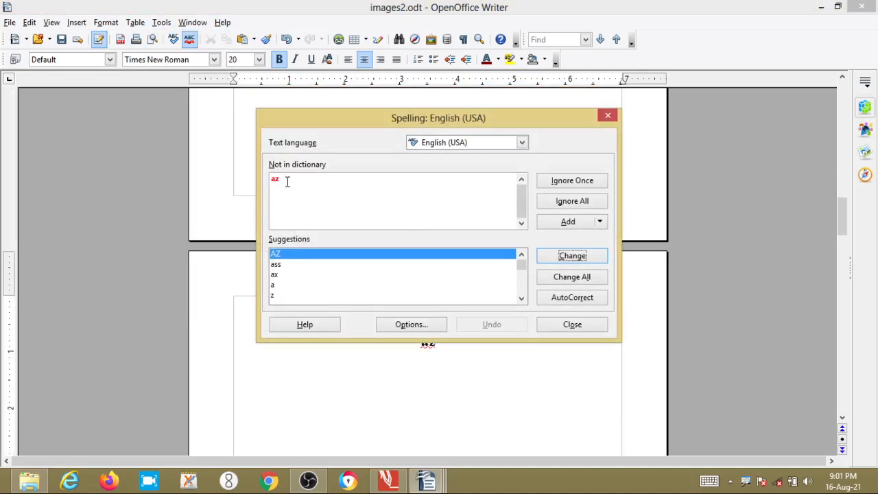
{"action": "scroll", "coordinate": [293, 271], "scroll_direction": "down", "scroll_amount": 3}
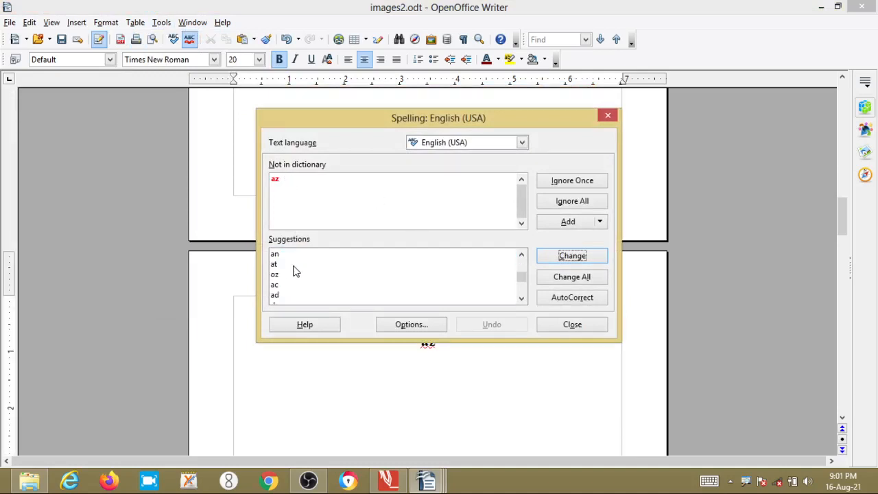
{"action": "scroll", "coordinate": [295, 271], "scroll_direction": "down", "scroll_amount": 2}
{"action": "scroll", "coordinate": [283, 285], "scroll_direction": "up", "scroll_amount": 5}
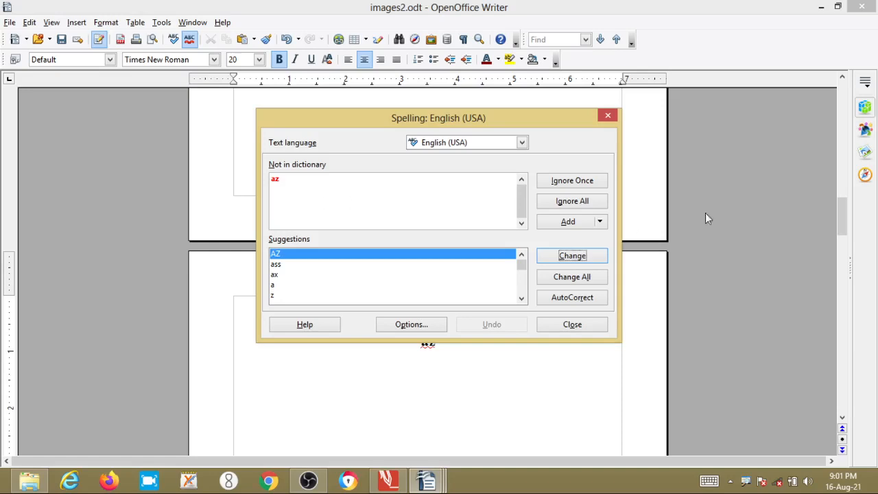
{"action": "left_click", "coordinate": [571, 202]}
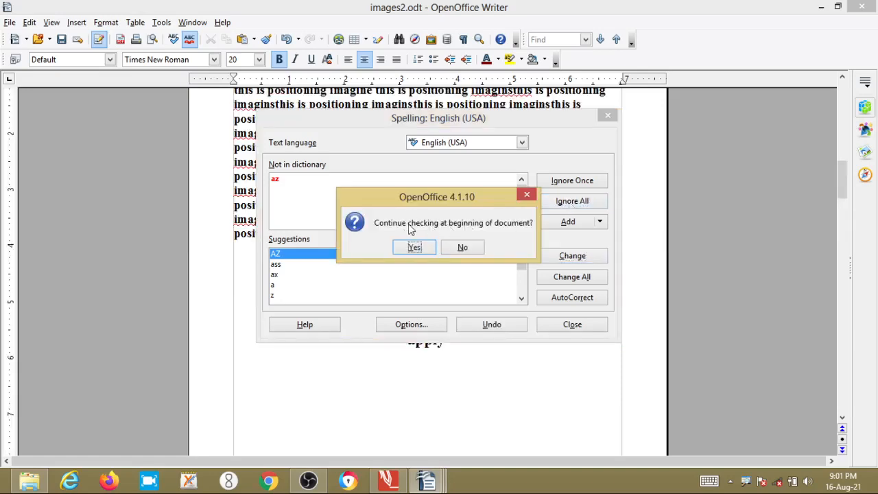
- End the spelling check without continuing from the document's beginning, then toggle AutoSpellcheck and leave it off
{"action": "left_click", "coordinate": [463, 249]}
{"action": "scroll", "coordinate": [470, 251], "scroll_direction": "up", "scroll_amount": 8}
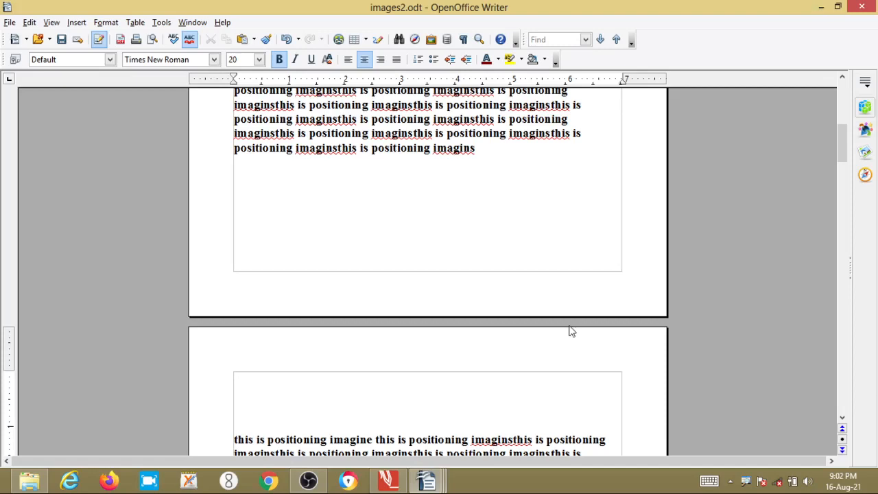
{"action": "scroll", "coordinate": [353, 165], "scroll_direction": "up", "scroll_amount": 3}
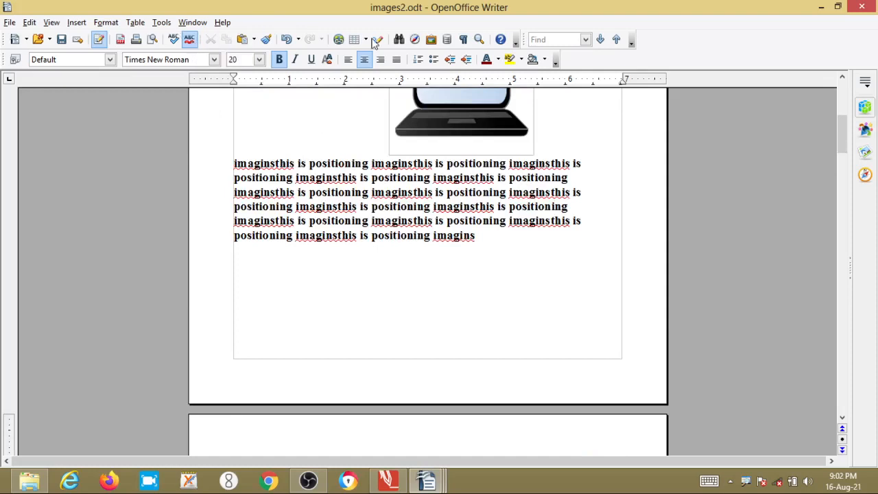
{"action": "left_click", "coordinate": [190, 41]}
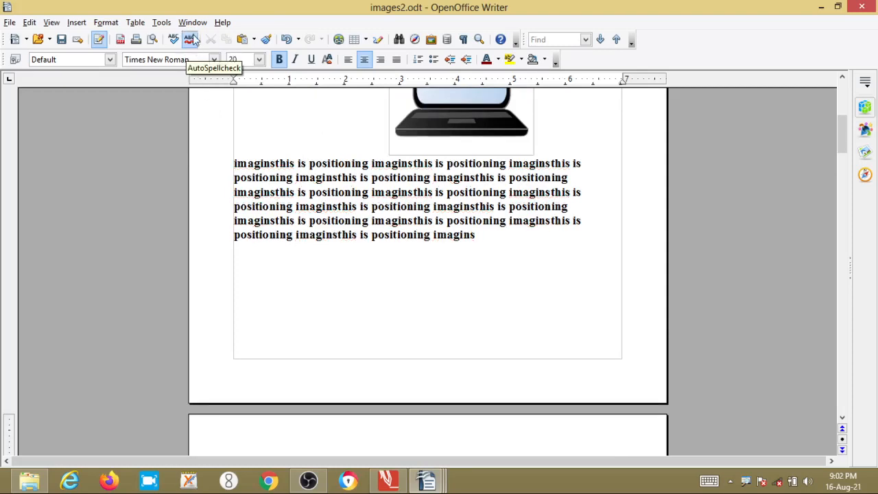
{"action": "left_click", "coordinate": [195, 41]}
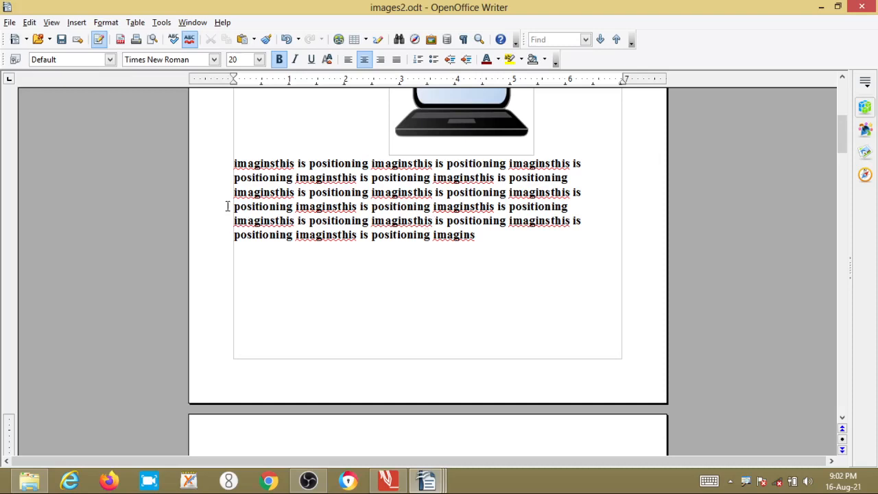
{"action": "left_click", "coordinate": [189, 40]}
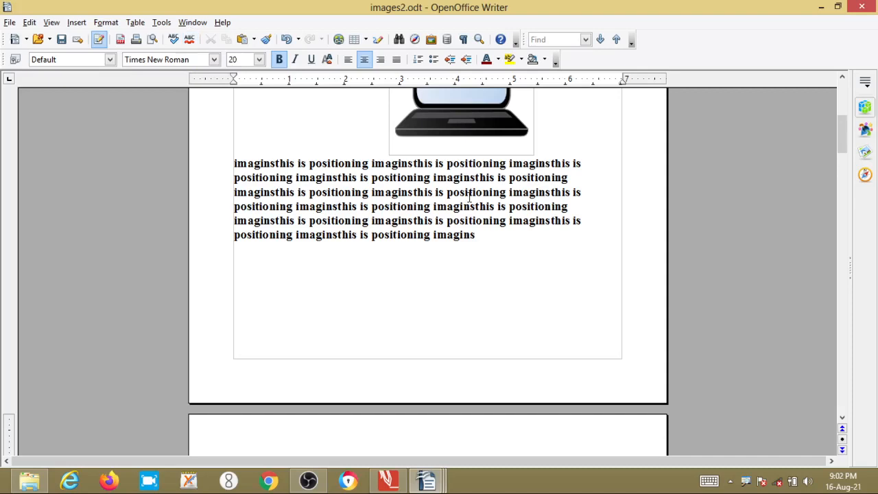
- Run the spelling check again, continuing from the document's beginning, and close it without changing any word
{"action": "left_click", "coordinate": [175, 41]}
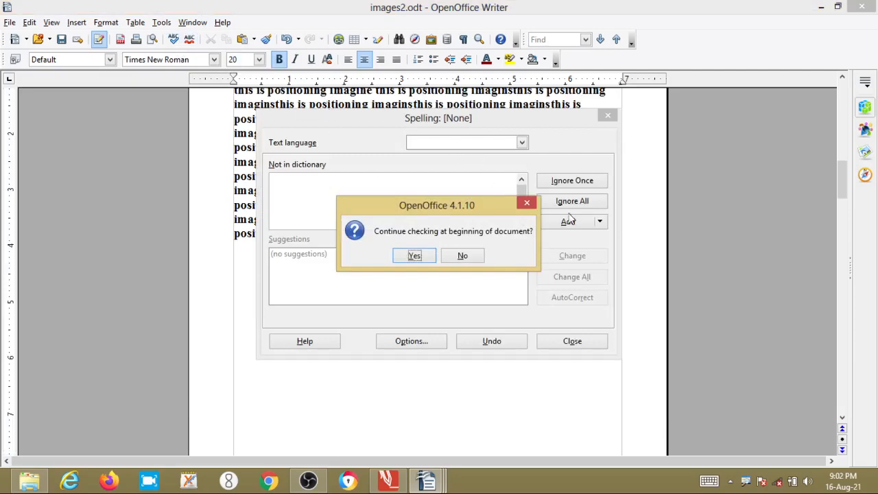
{"action": "left_click", "coordinate": [527, 203]}
{"action": "left_click", "coordinate": [423, 256]}
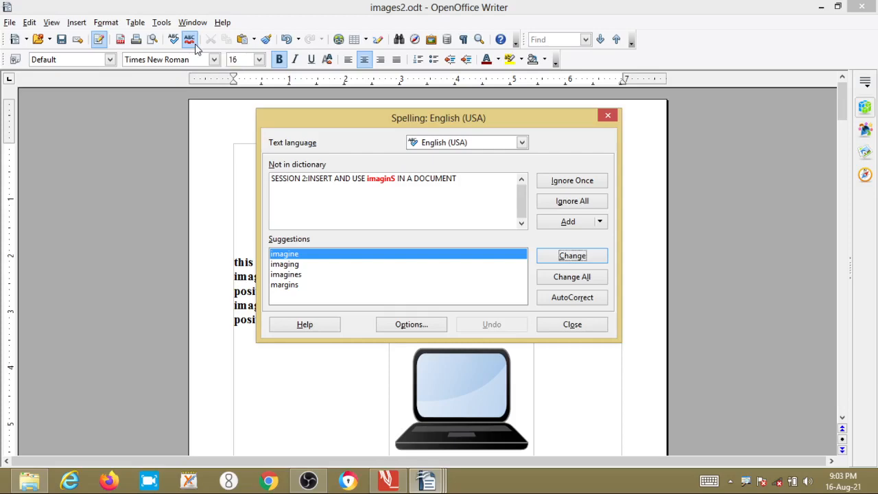
{"action": "left_click", "coordinate": [615, 117]}
- Browse the language choices for selection, paragraph and all text, and open the additional language settings for all text
{"action": "left_click", "coordinate": [162, 22]}
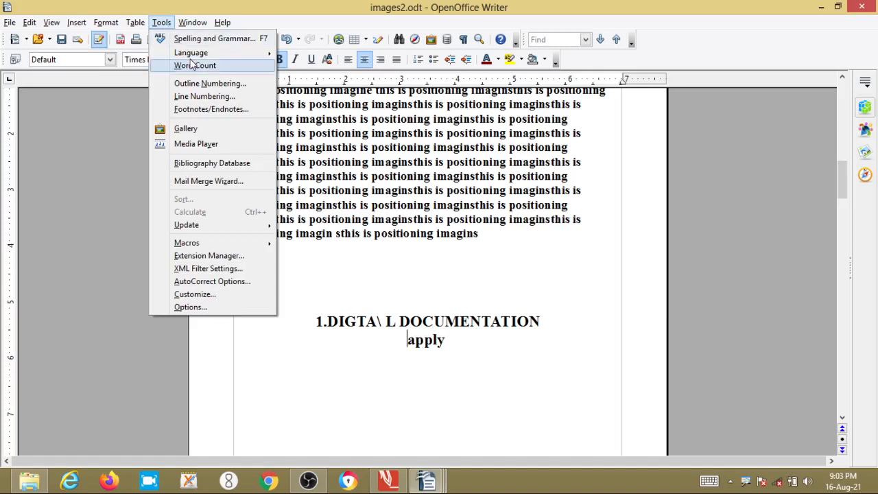
{"action": "mouse_move", "coordinate": [190, 57]}
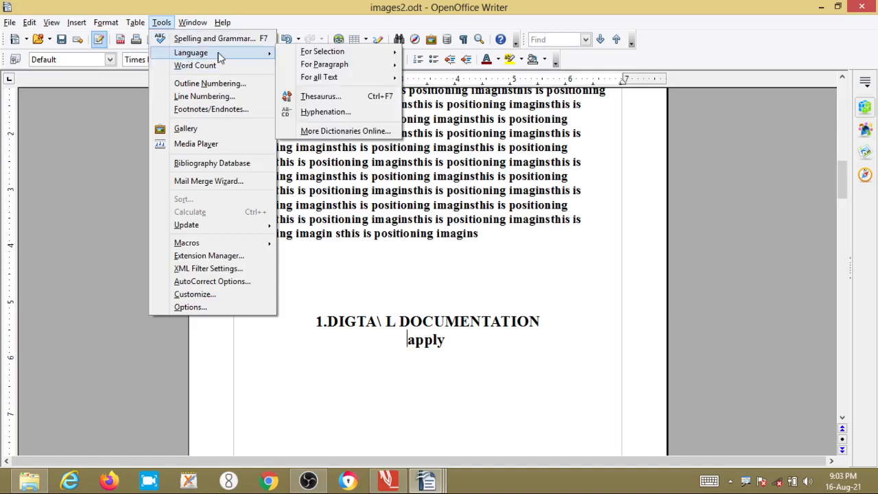
{"action": "mouse_move", "coordinate": [331, 55]}
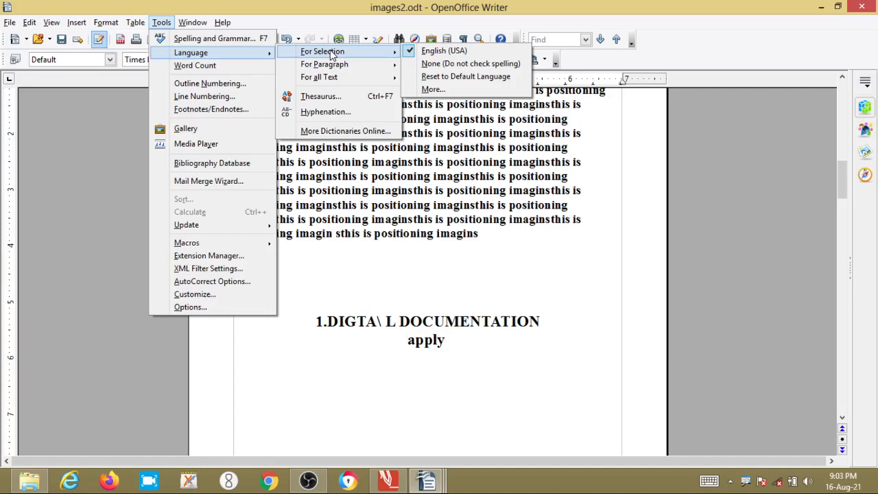
{"action": "mouse_move", "coordinate": [383, 64]}
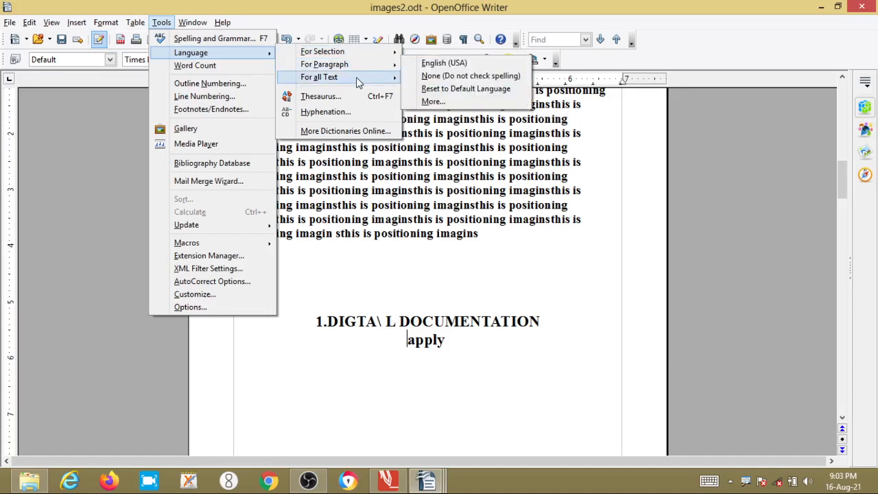
{"action": "mouse_move", "coordinate": [357, 77]}
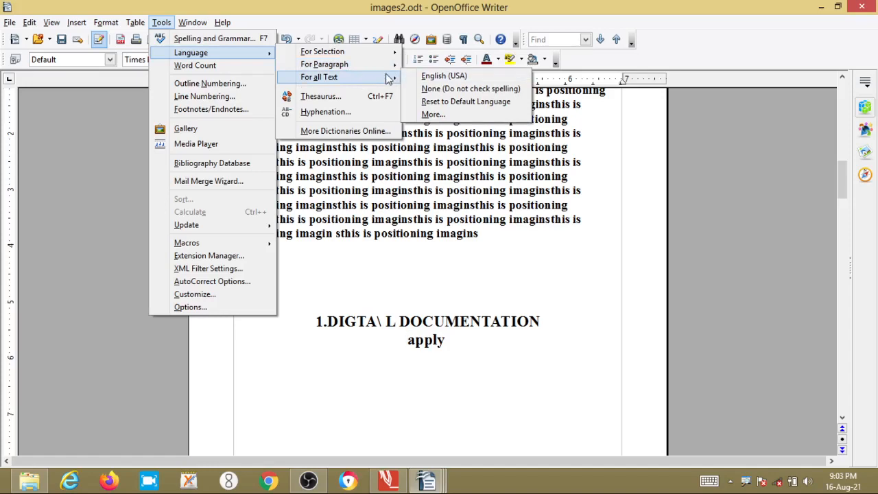
{"action": "mouse_move", "coordinate": [366, 48]}
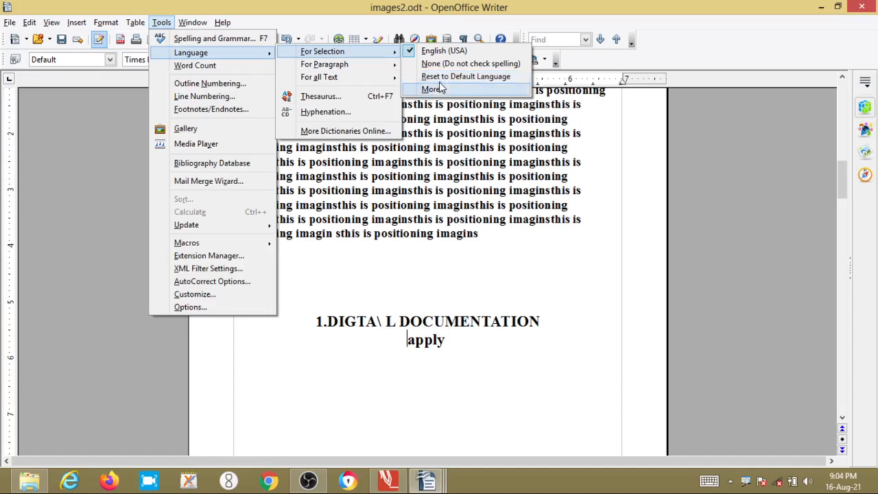
{"action": "mouse_move", "coordinate": [396, 80]}
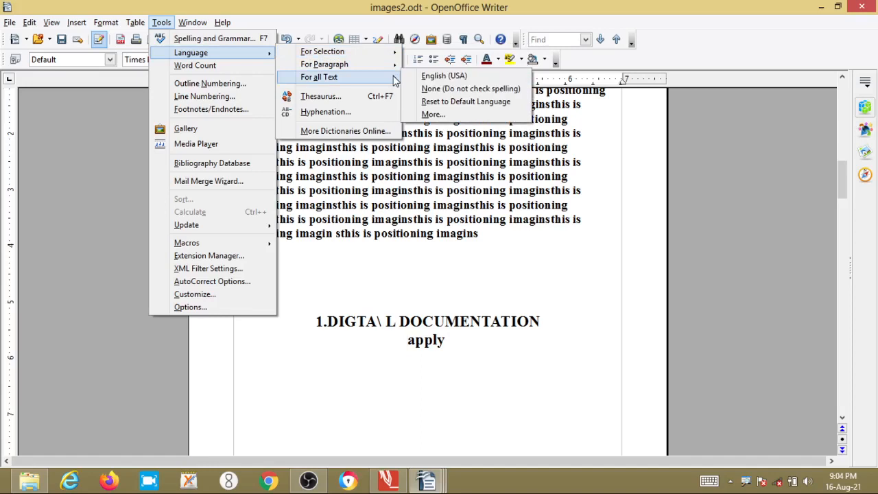
{"action": "left_click", "coordinate": [452, 117]}
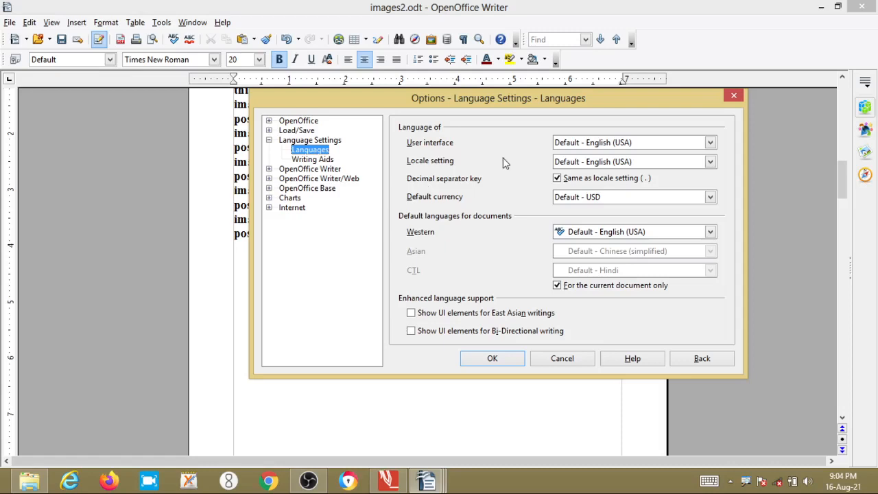
- Set the locale setting to Kannada in the language options and apply the change
{"action": "left_click", "coordinate": [603, 162]}
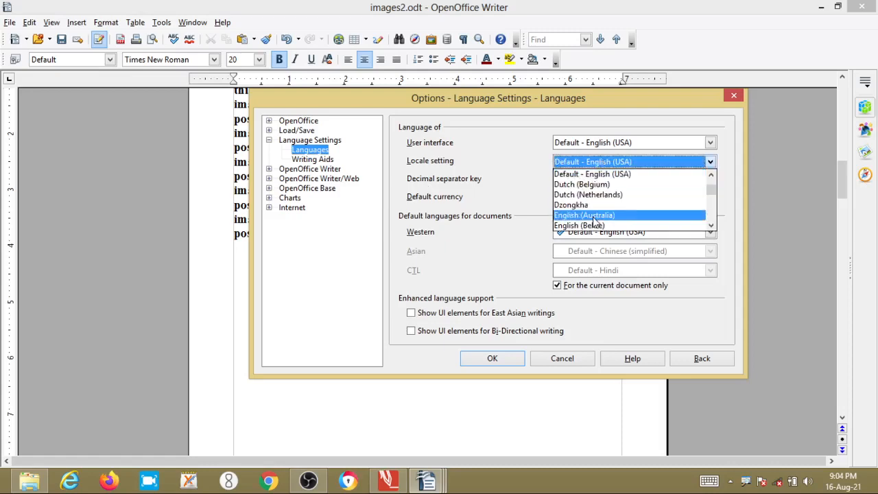
{"action": "scroll", "coordinate": [596, 221], "scroll_direction": "down", "scroll_amount": 13}
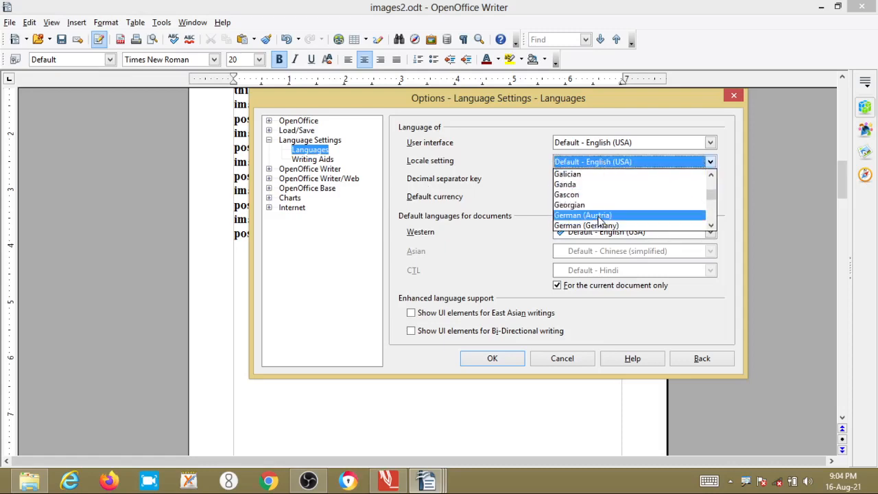
{"action": "scroll", "coordinate": [596, 218], "scroll_direction": "down", "scroll_amount": 15}
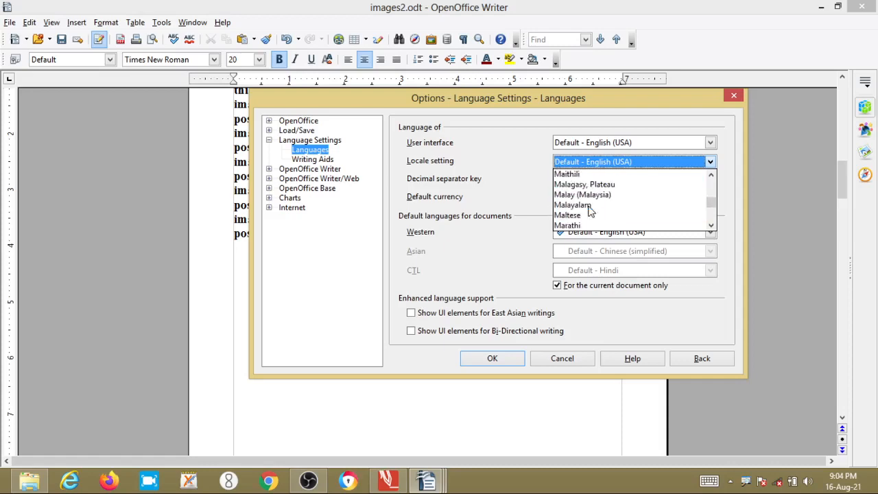
{"action": "scroll", "coordinate": [590, 212], "scroll_direction": "up", "scroll_amount": 7}
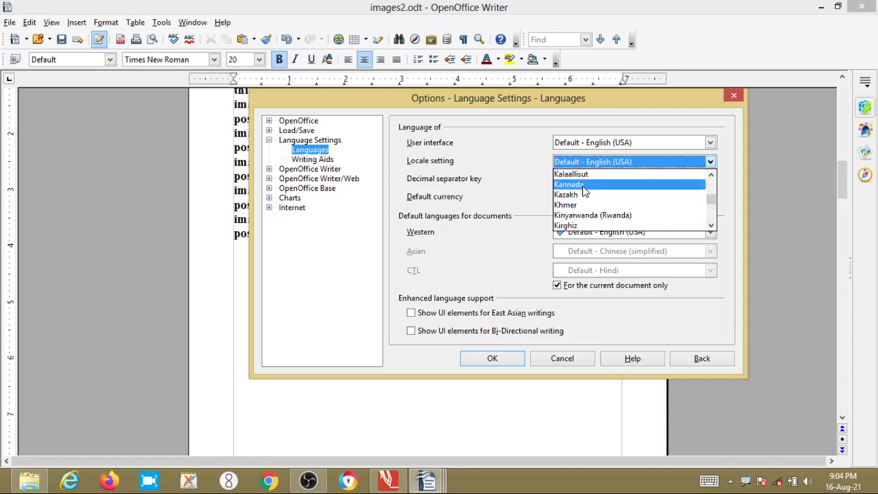
{"action": "left_click", "coordinate": [589, 184]}
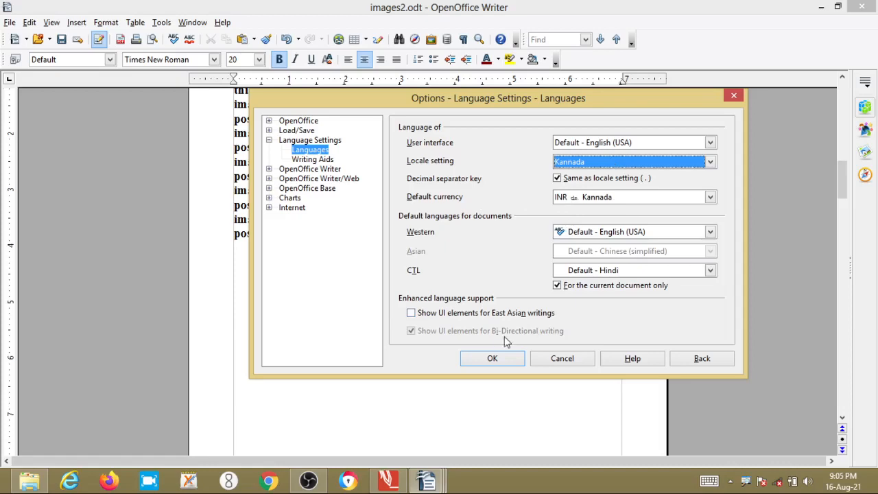
{"action": "left_click", "coordinate": [492, 358]}
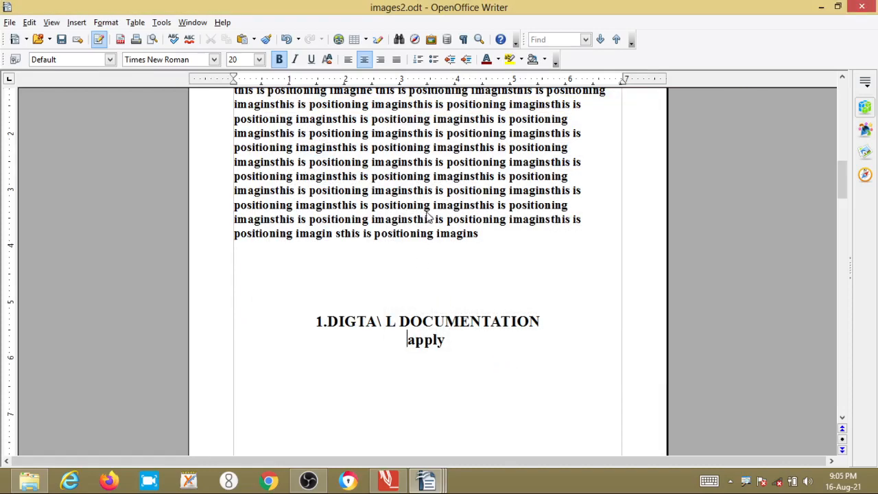
{"action": "scroll", "coordinate": [431, 197], "scroll_direction": "up", "scroll_amount": 5}
{"action": "scroll", "coordinate": [431, 198], "scroll_direction": "up", "scroll_amount": 8}
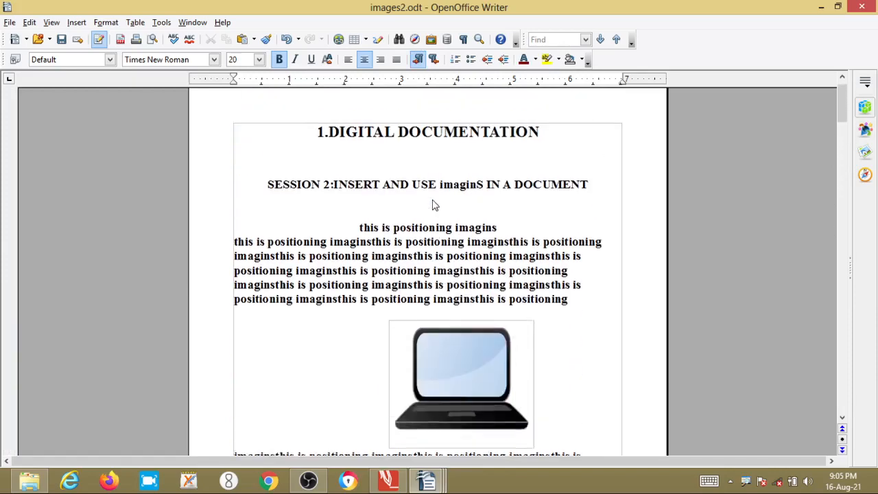
{"action": "left_click_drag", "start_coordinate": [328, 157], "coordinate": [580, 158]}
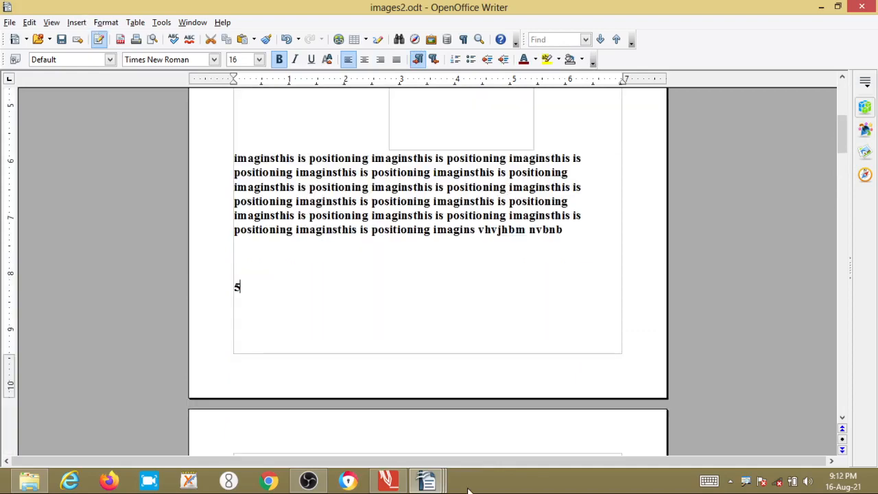
{"action": "scroll", "coordinate": [428, 268], "scroll_direction": "up", "scroll_amount": 5}
{"action": "scroll", "coordinate": [401, 433], "scroll_direction": "up", "scroll_amount": 3}
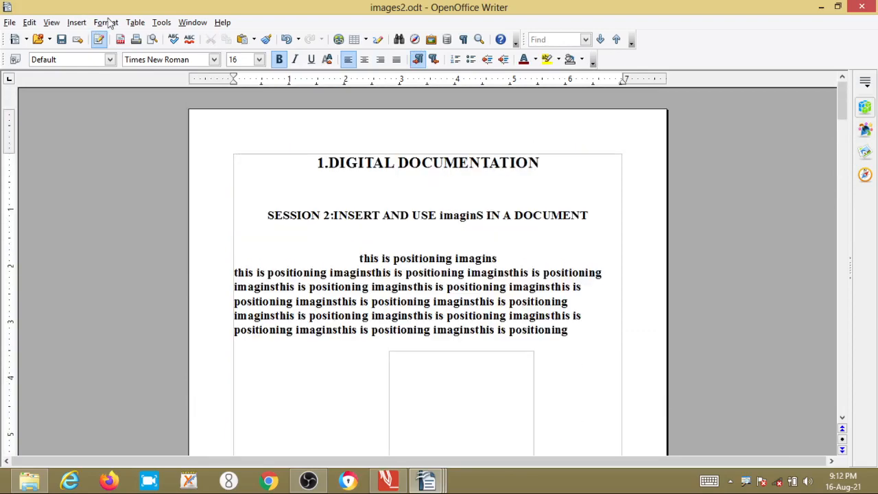
{"action": "left_click", "coordinate": [160, 24]}
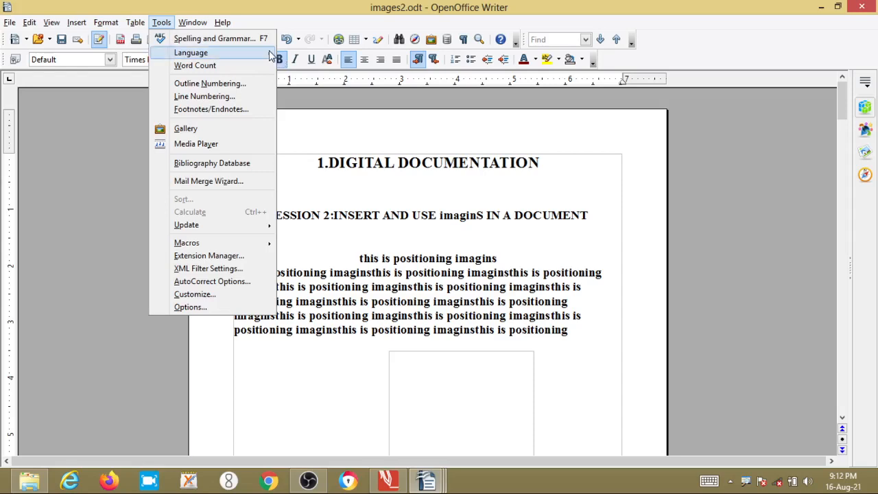
{"action": "mouse_move", "coordinate": [269, 54]}
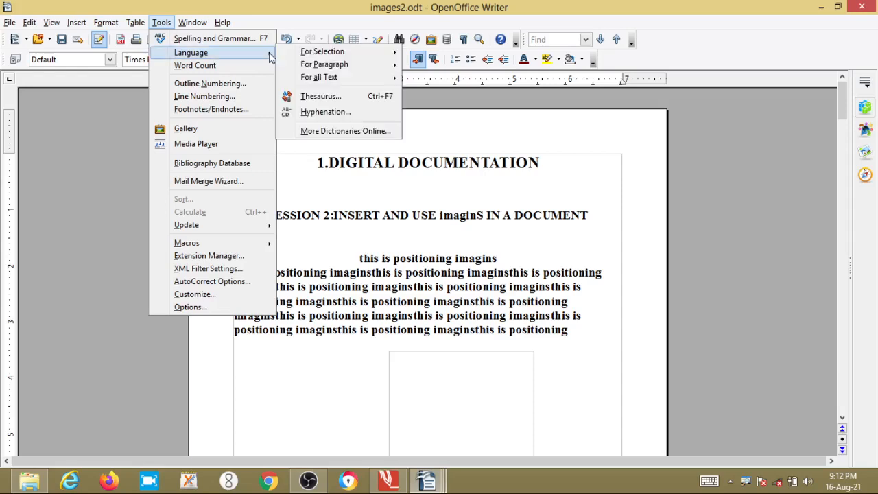
{"action": "left_click", "coordinate": [332, 98]}
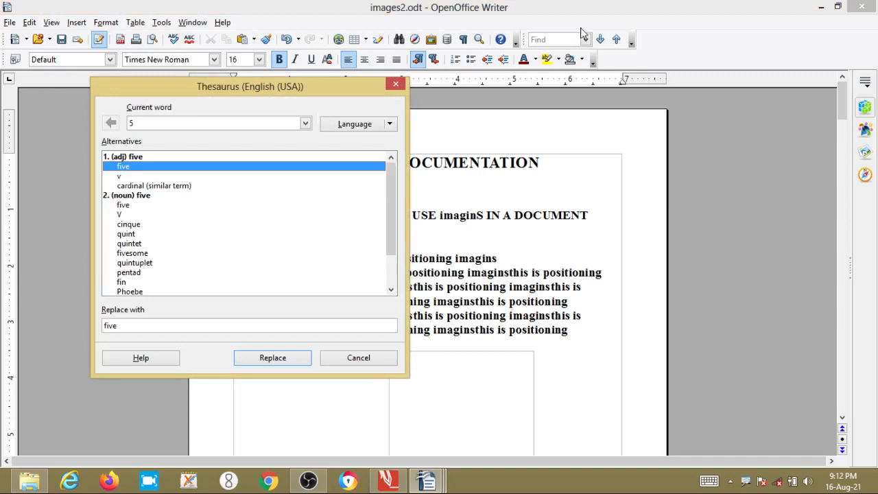
{"action": "left_click", "coordinate": [397, 84]}
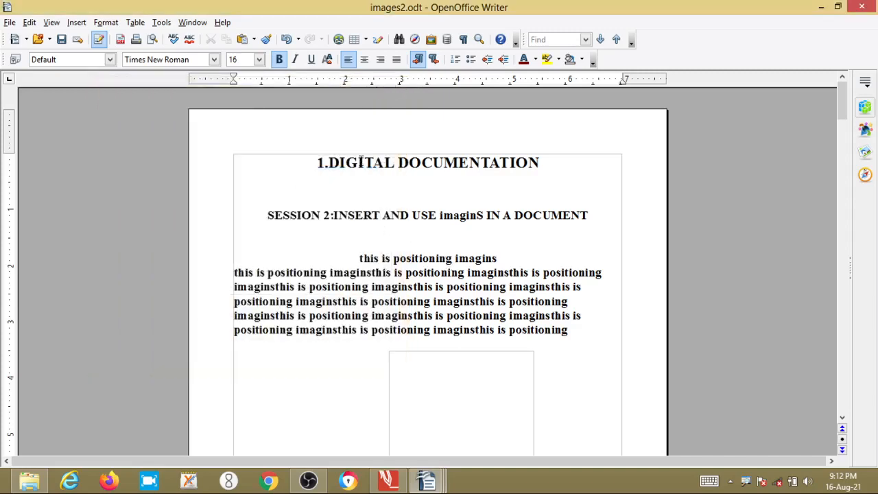
{"action": "left_click", "coordinate": [357, 163]}
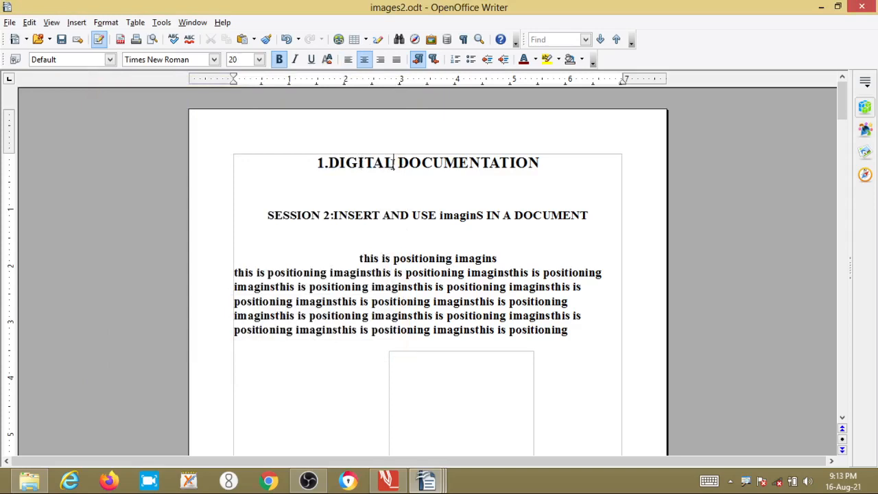
{"action": "left_click_drag", "start_coordinate": [393, 165], "coordinate": [325, 179]}
{"action": "left_click", "coordinate": [314, 275]}
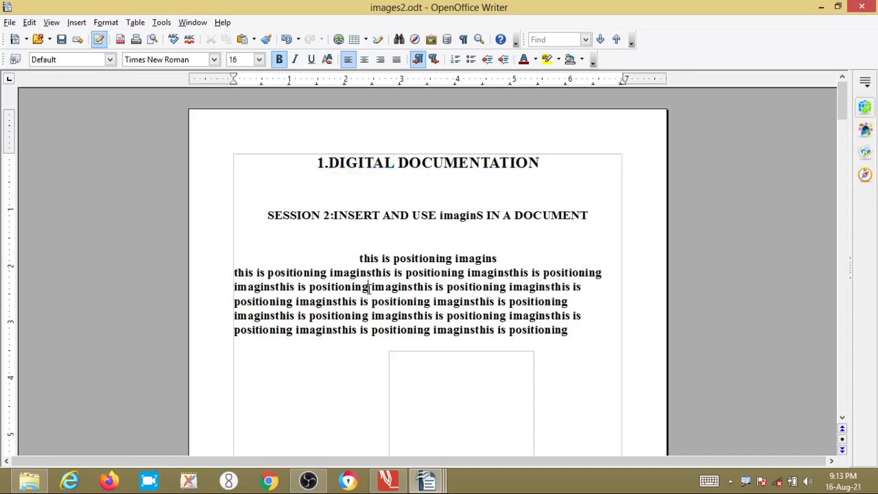
- Look up "positioning" from the body paragraph's second line in the thesaurus and replace its first occurrence there with "placement"
{"action": "left_click_drag", "start_coordinate": [369, 289], "coordinate": [308, 287]}
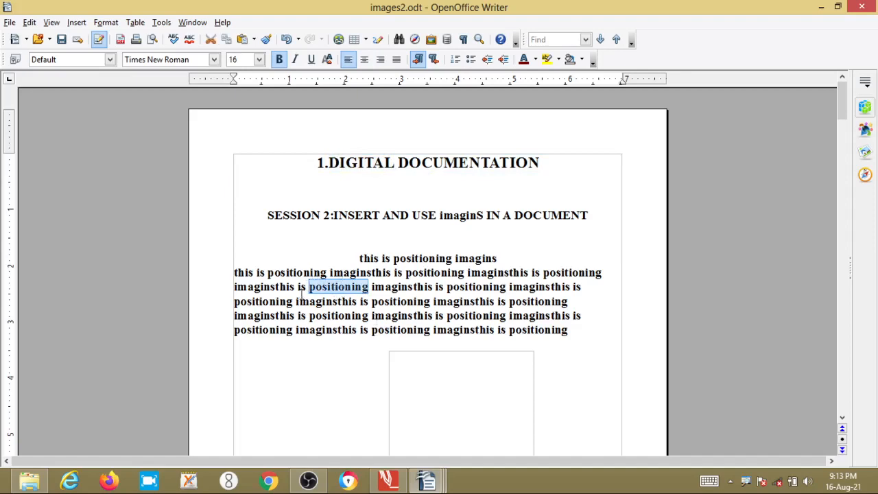
{"action": "left_click", "coordinate": [165, 25]}
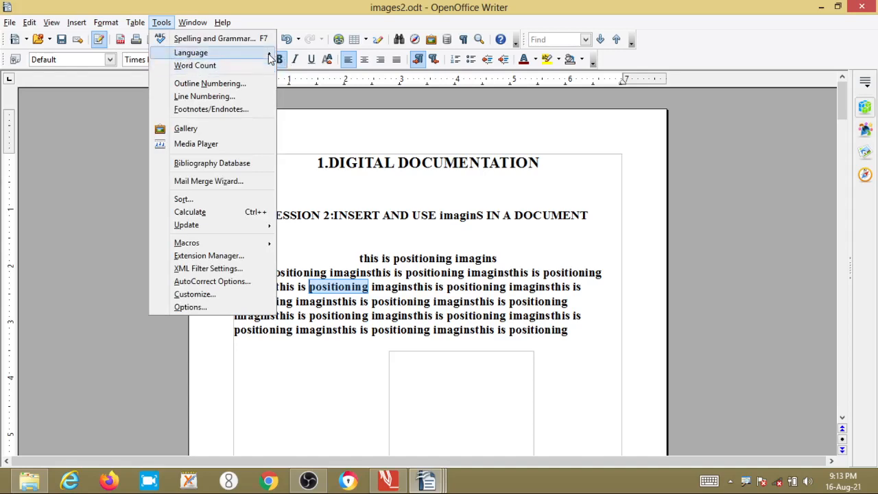
{"action": "mouse_move", "coordinate": [269, 58]}
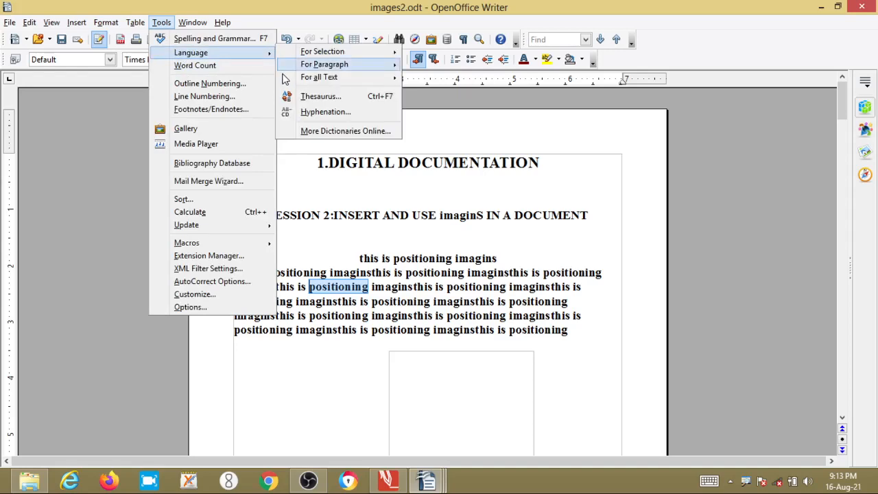
{"action": "left_click", "coordinate": [322, 99]}
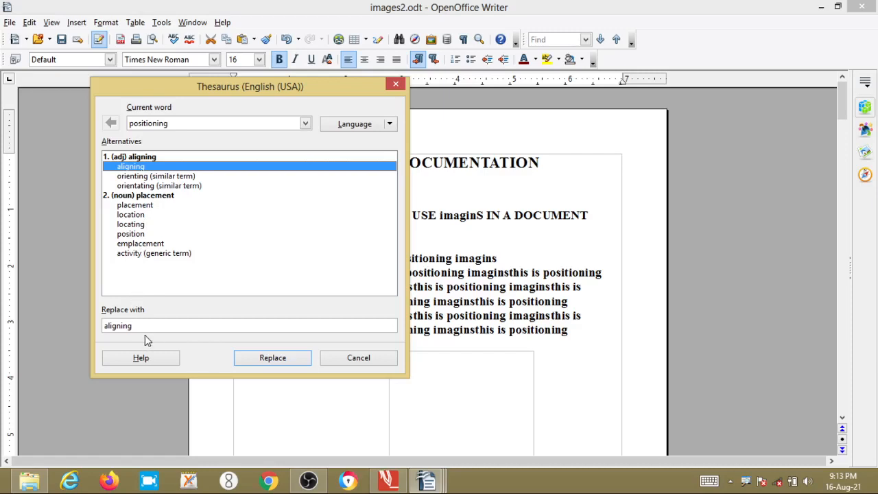
{"action": "left_click", "coordinate": [134, 215]}
{"action": "left_click", "coordinate": [135, 234]}
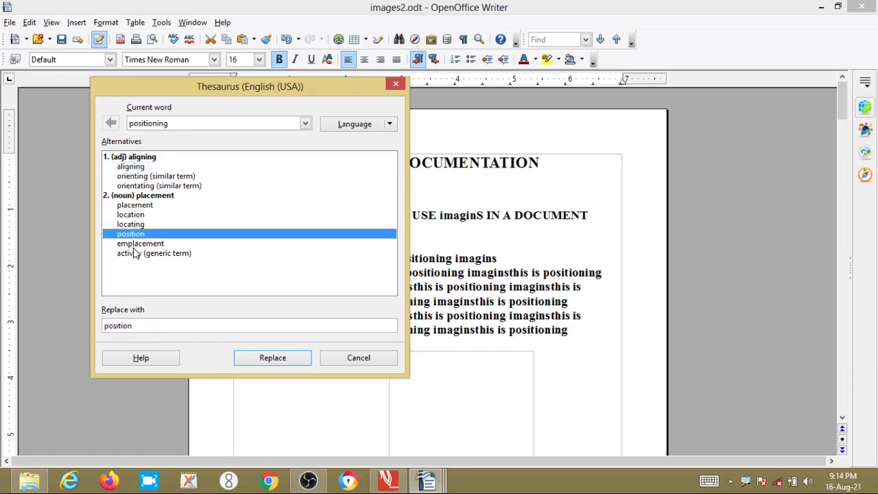
{"action": "left_click", "coordinate": [134, 244]}
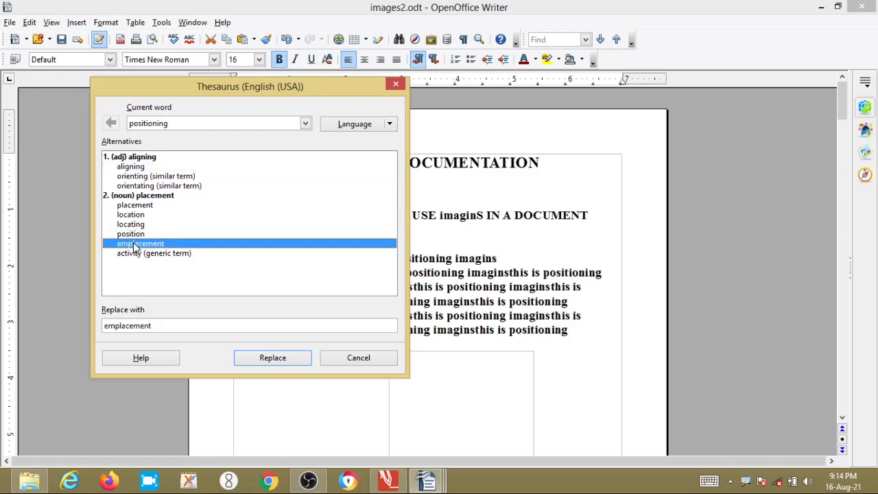
{"action": "left_click", "coordinate": [133, 207]}
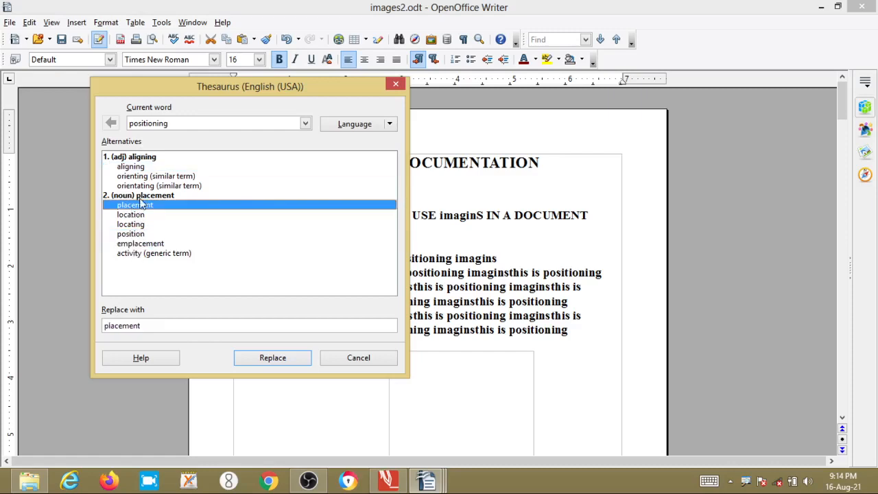
{"action": "left_click", "coordinate": [272, 360]}
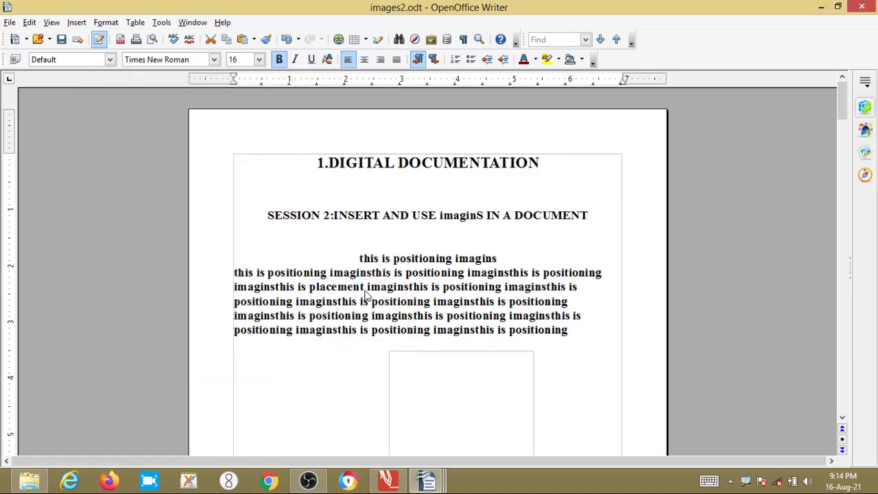
- Select the replaced word "placement" in the second body line and switch to the 9th Std DD PDF in PDF Annotator
{"action": "left_click", "coordinate": [361, 288]}
{"action": "left_click_drag", "start_coordinate": [367, 288], "coordinate": [307, 287]}
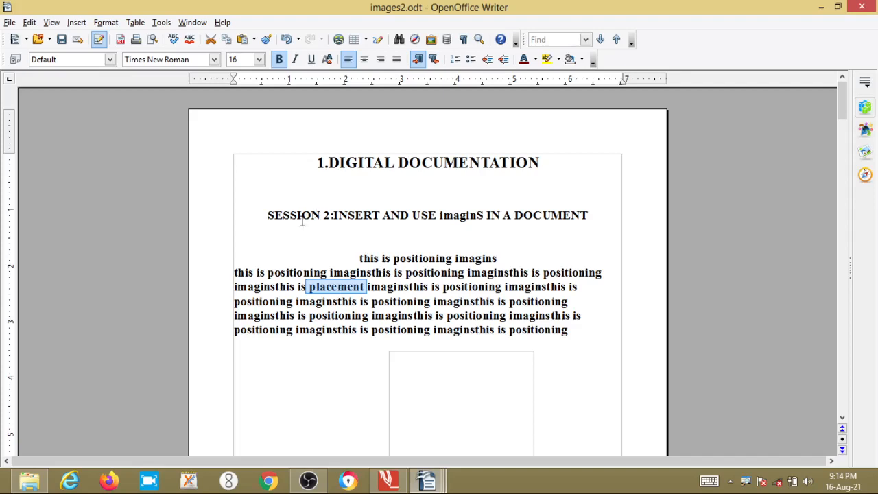
{"action": "mouse_move", "coordinate": [389, 486]}
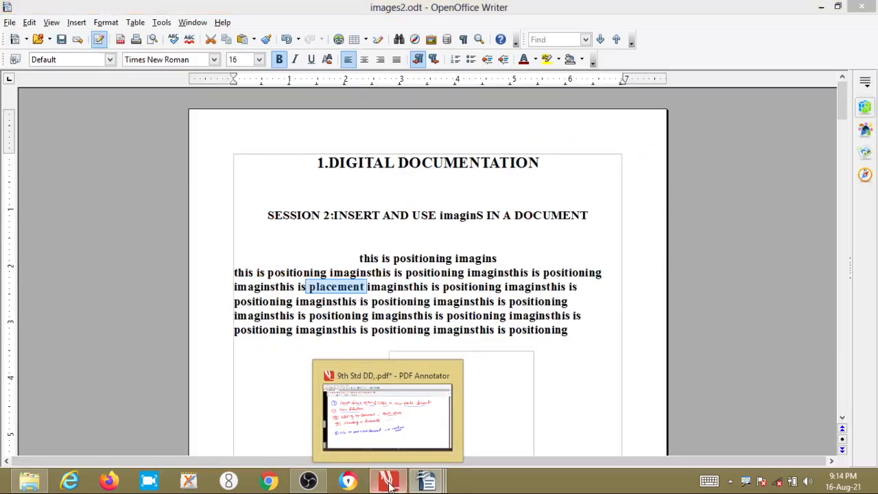
{"action": "left_click", "coordinate": [390, 485]}
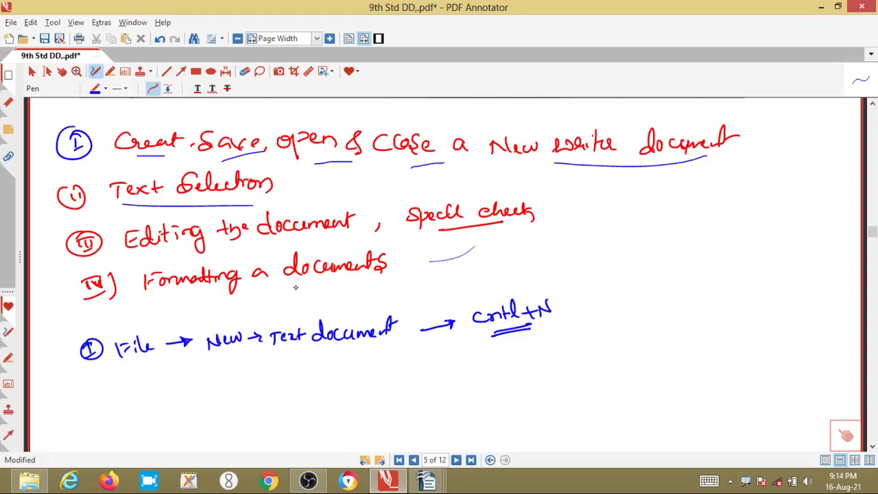